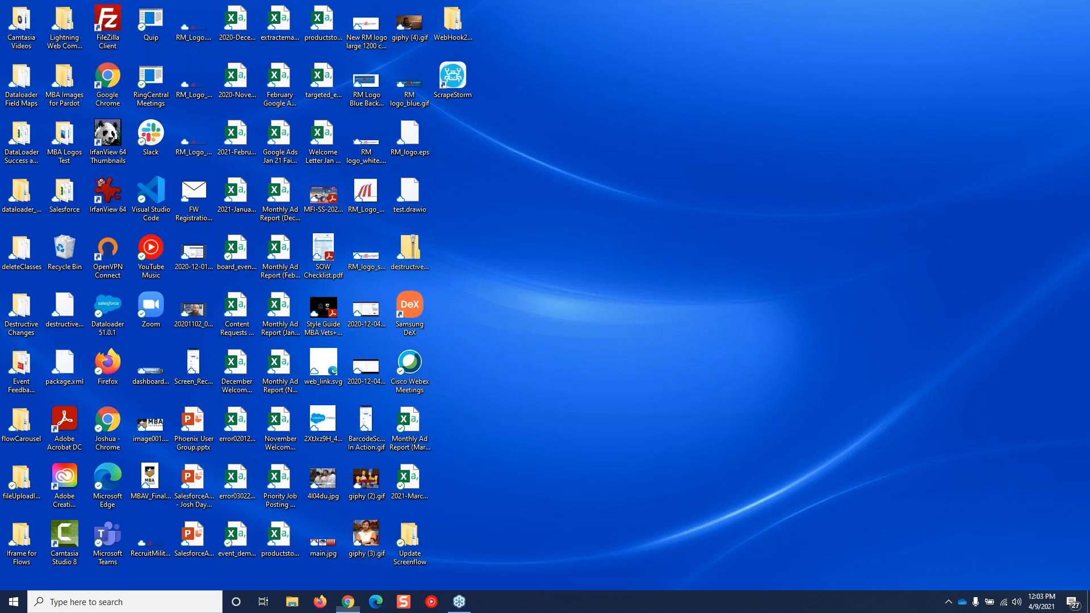
Bring the Chrome window onto the screen and maximize it to show Setup's In-App Guidance list
drag(1089, 162, 719, 97)
click(770, 100)
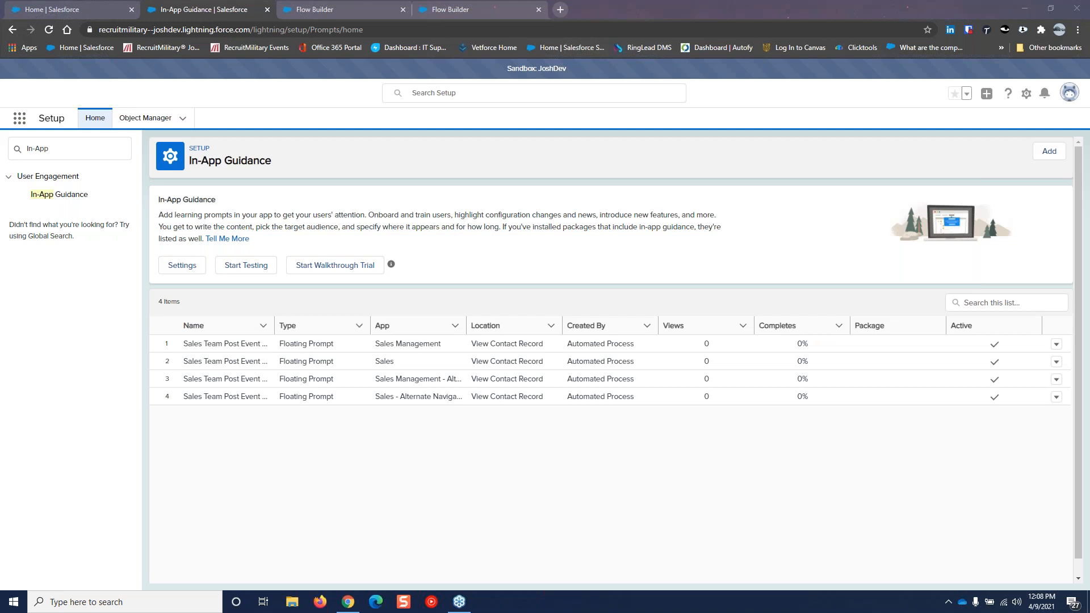
Switch to the Create In-App Guidance - V1 flow and center it from Start to Error Screen
click(332, 12)
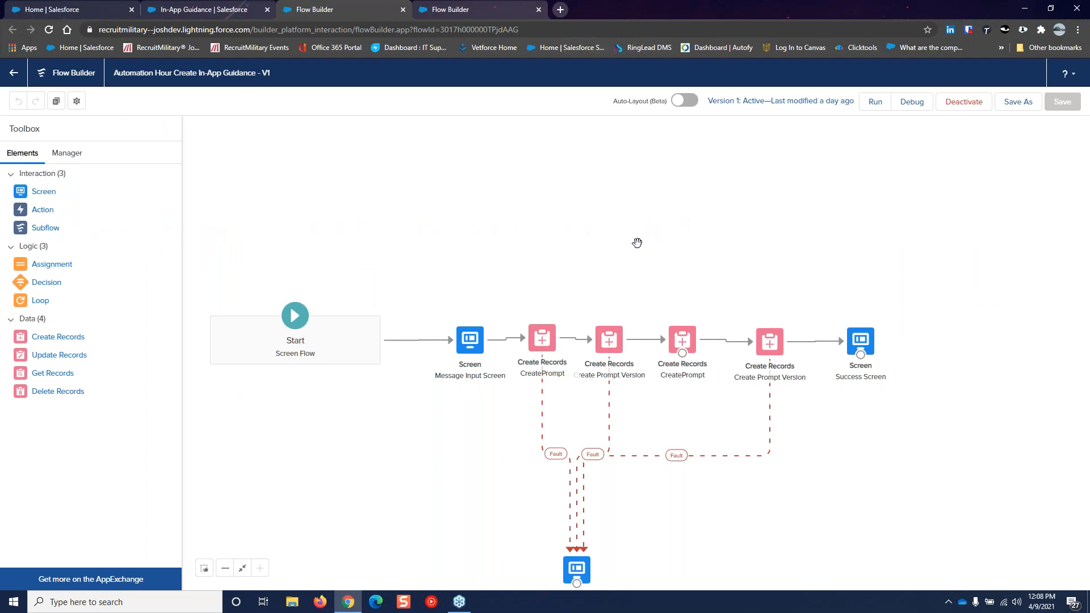
drag(464, 288, 529, 227)
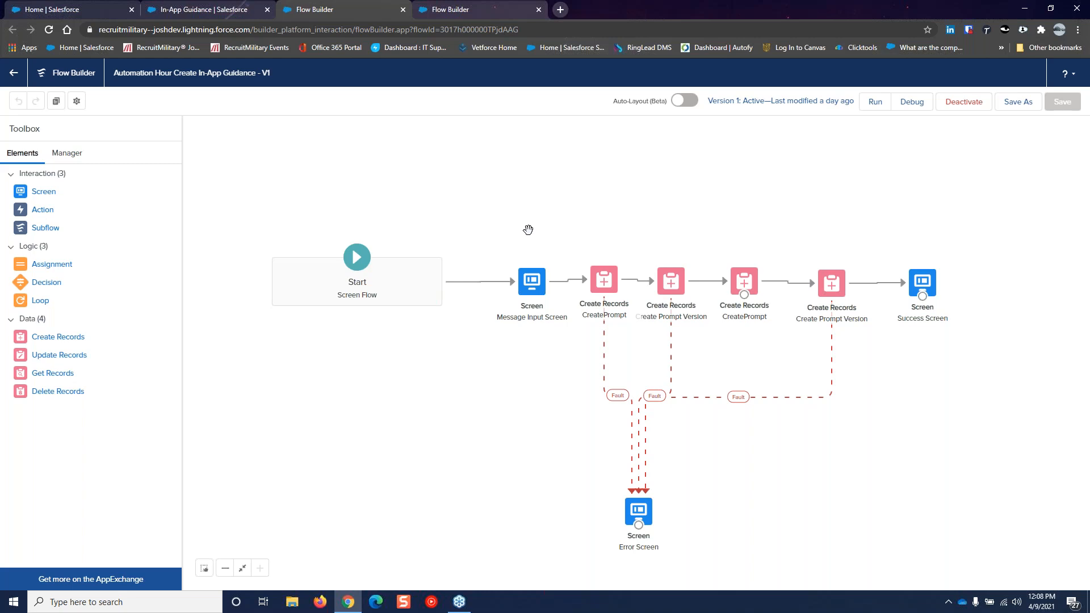
Open the Message Input Screen and review the Prompt Name, Start Date, End Date and days-between fields
double_click(531, 283)
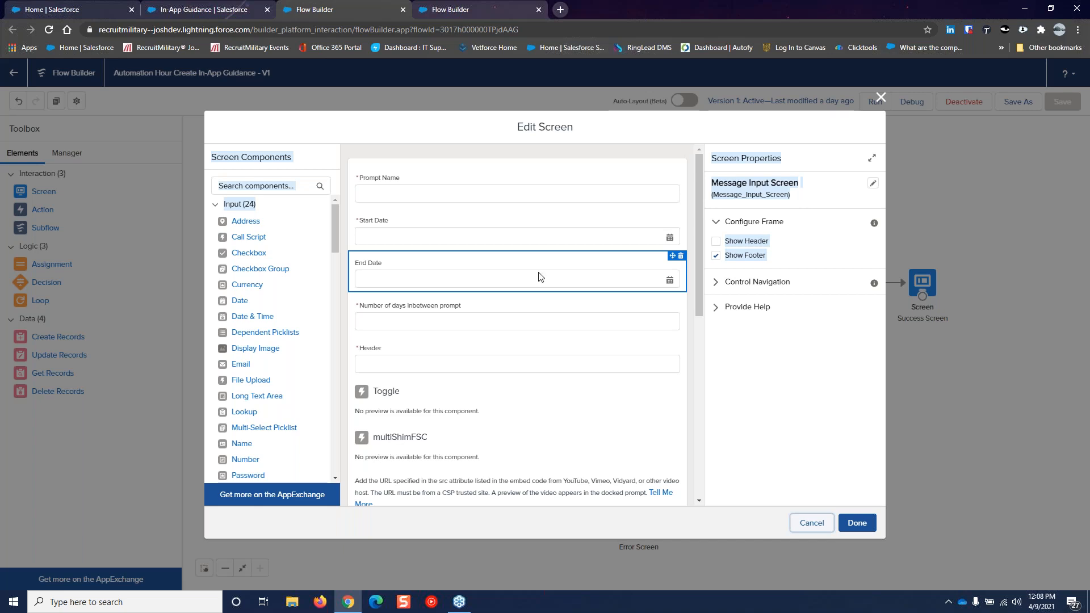
click(508, 195)
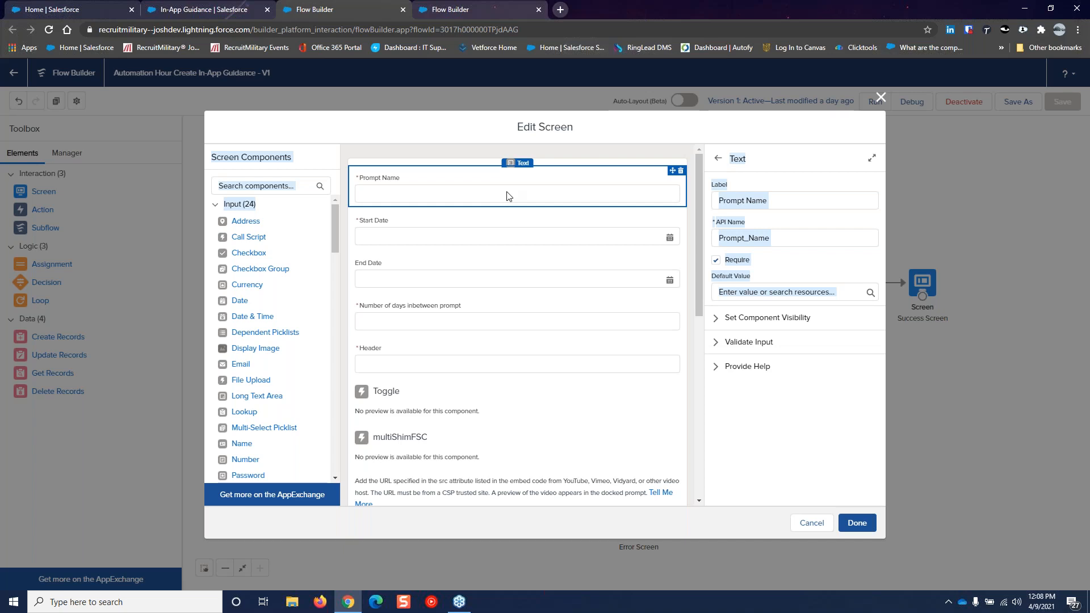
click(509, 228)
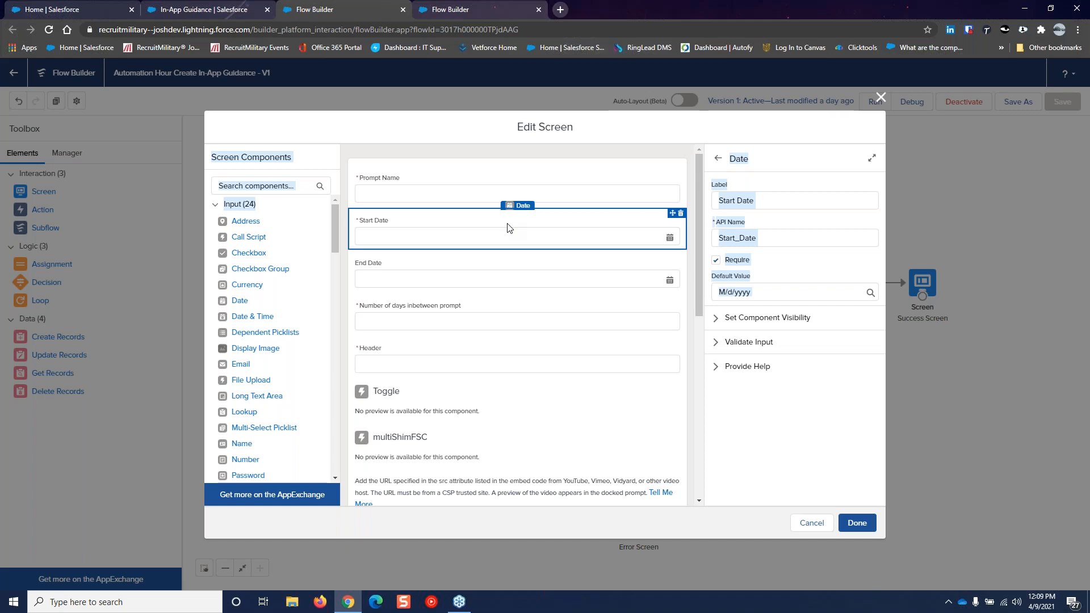
click(514, 289)
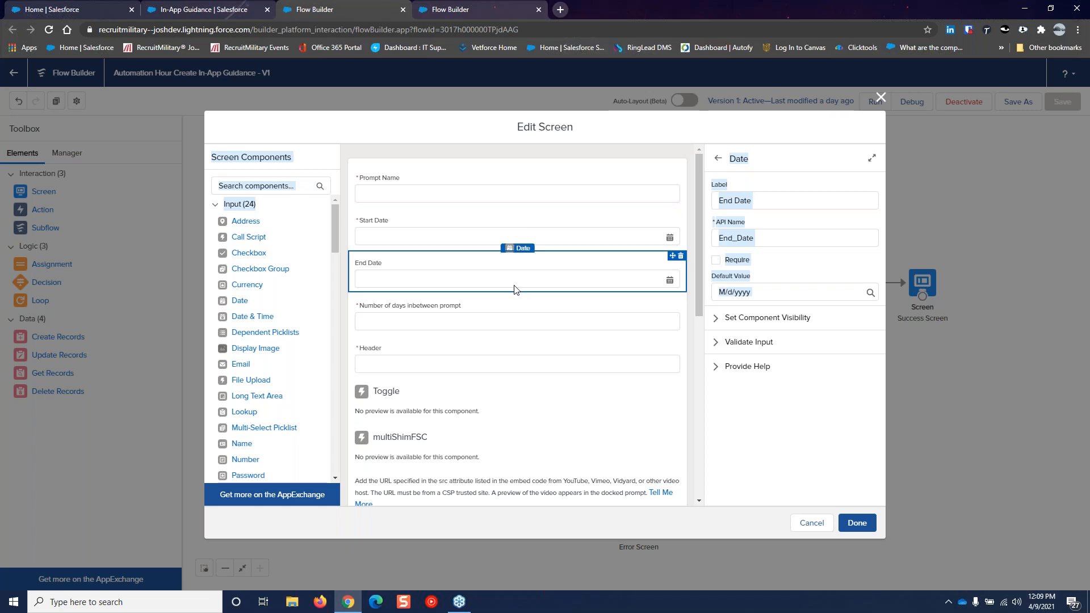
click(813, 269)
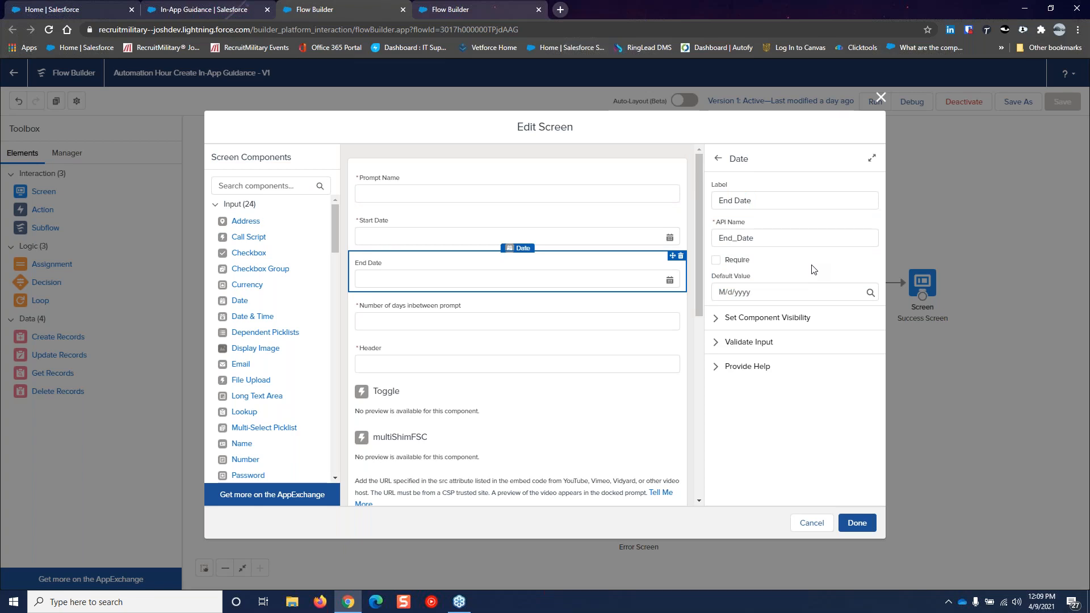
click(441, 323)
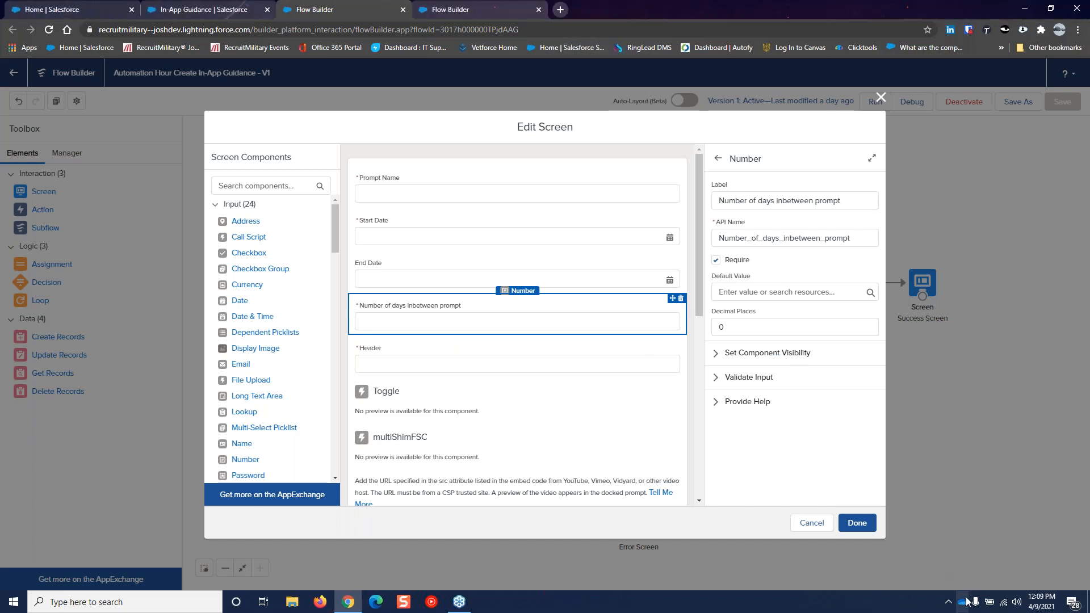
Quit Slack from the system tray, then review the Header text field's settings
click(948, 601)
right_click(938, 558)
click(955, 553)
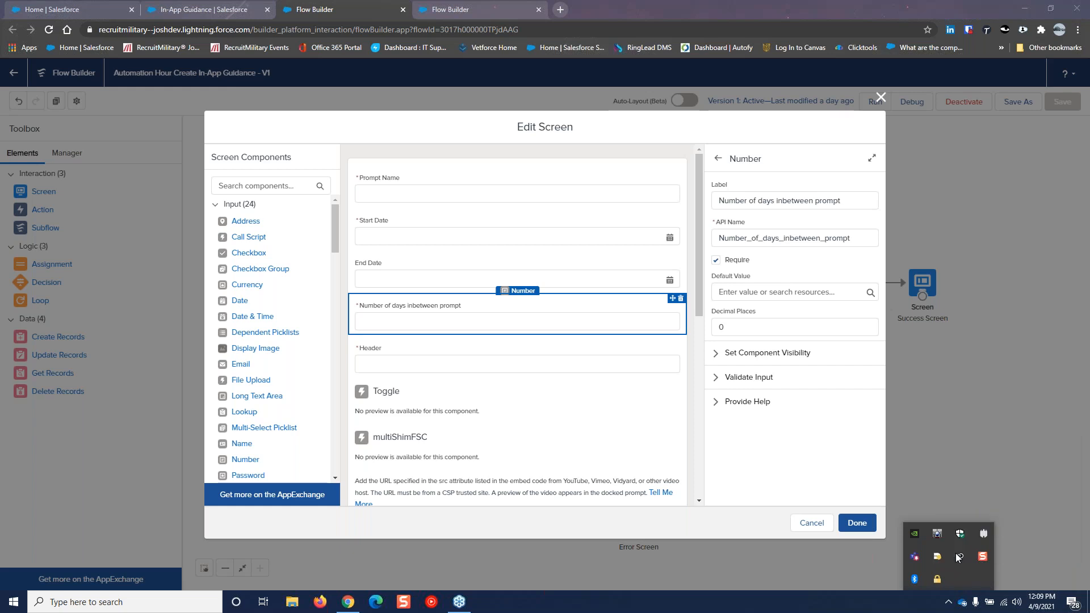
click(984, 464)
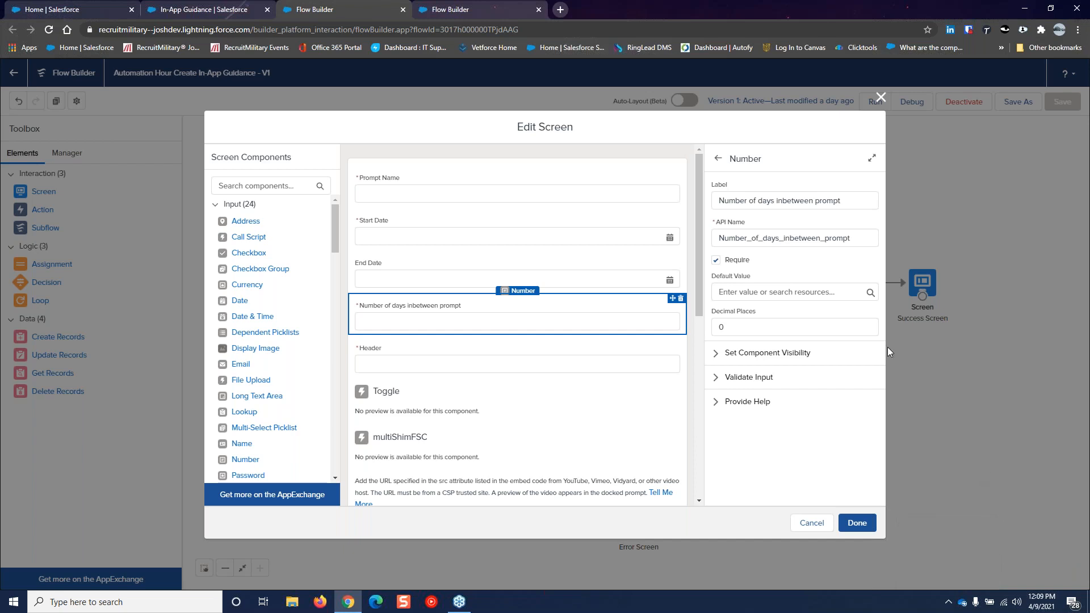
click(572, 370)
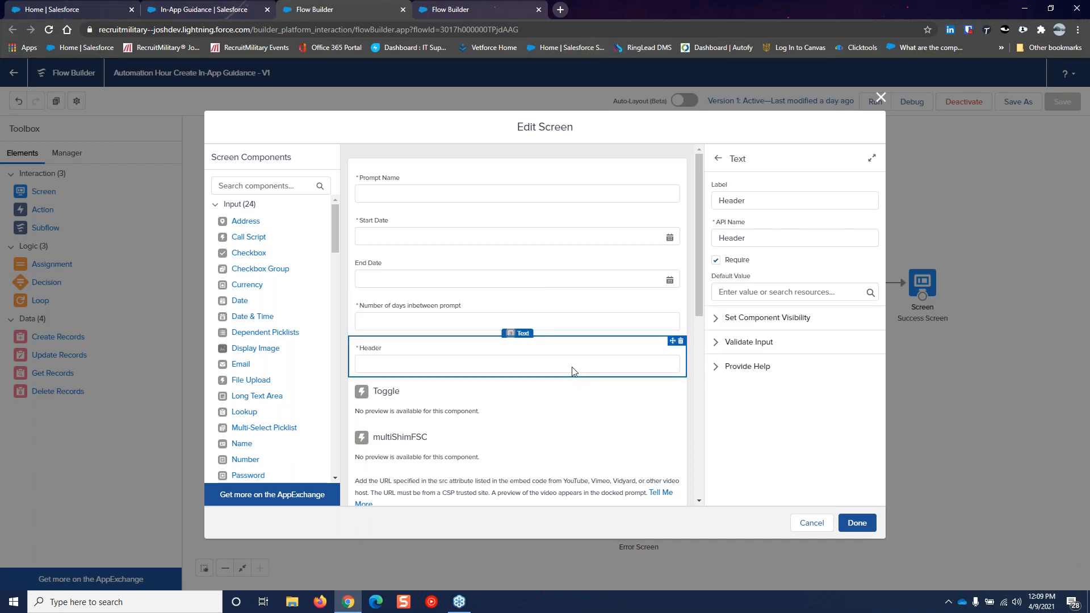
scroll(568, 371, down, 2)
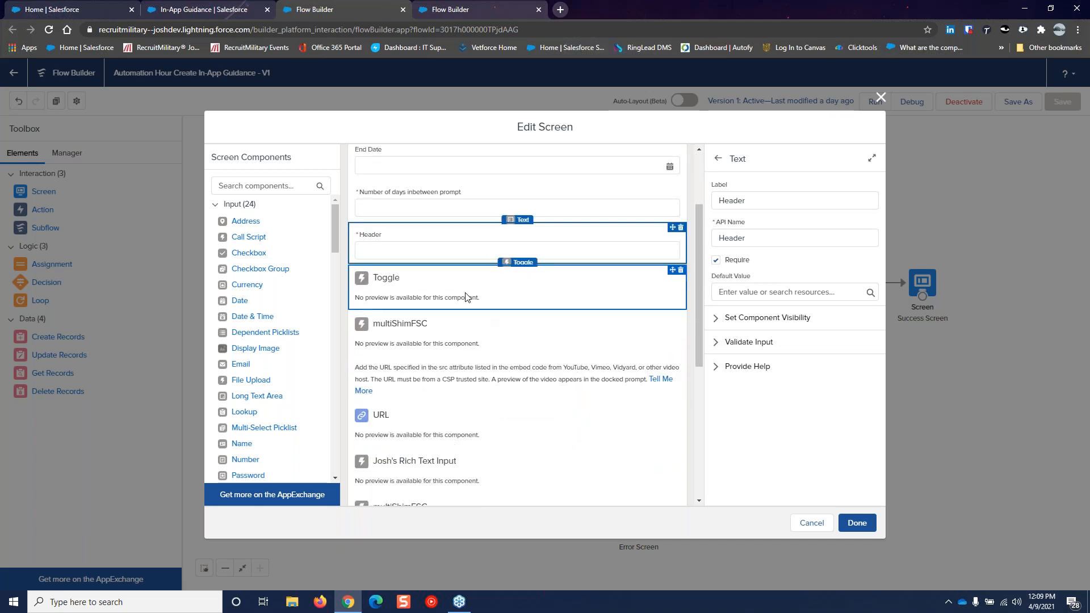
Review the IncludeVideo toggle, then the VideoInstructions display text and its component visibility
click(466, 297)
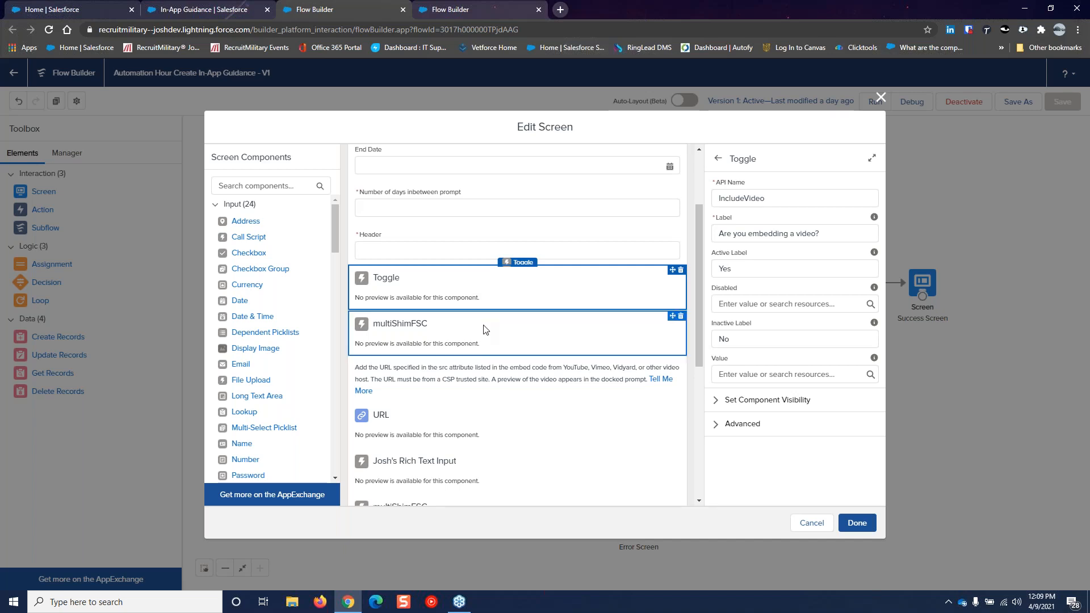
scroll(493, 335, down, 2)
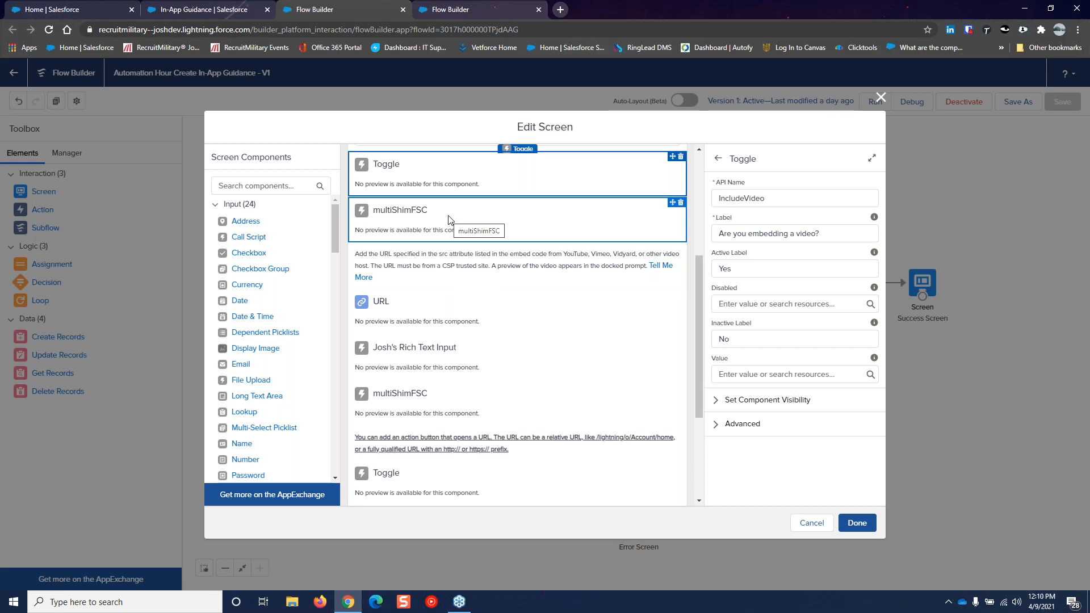
click(437, 265)
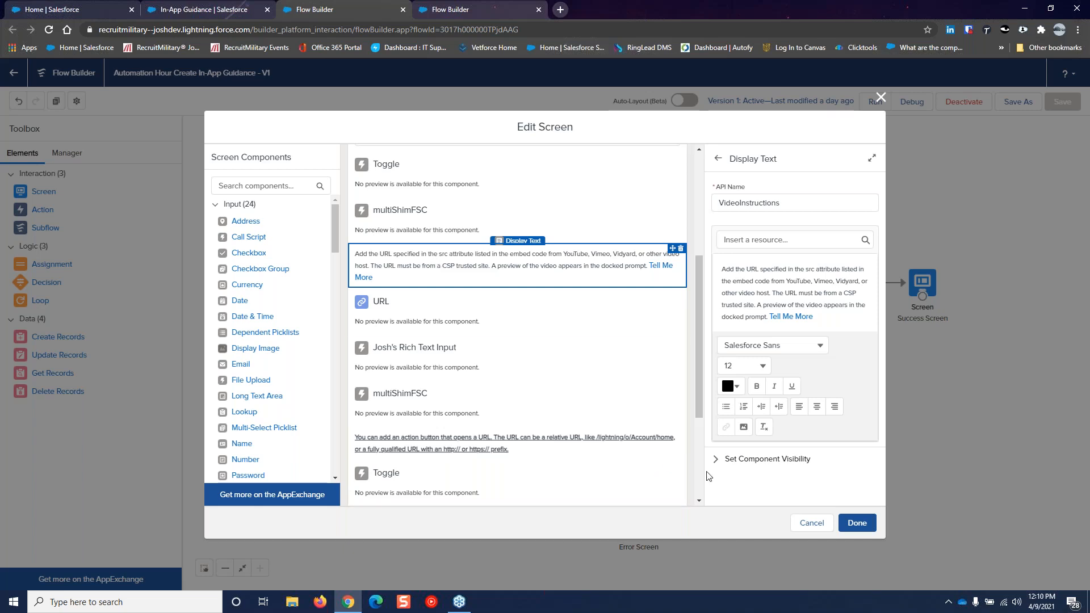
click(716, 461)
scroll(800, 428, down, 1)
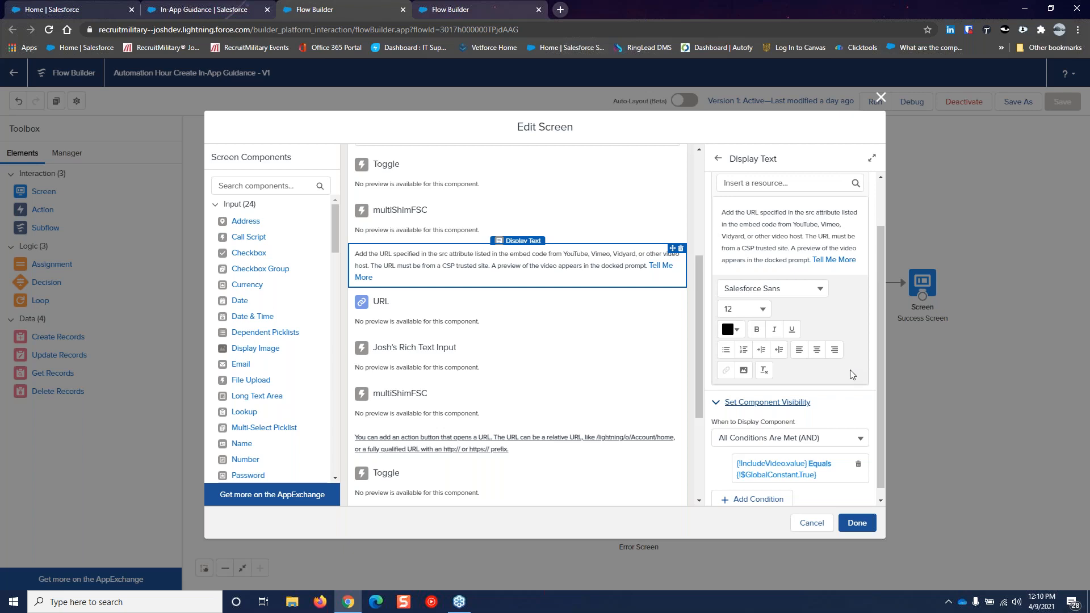
click(512, 309)
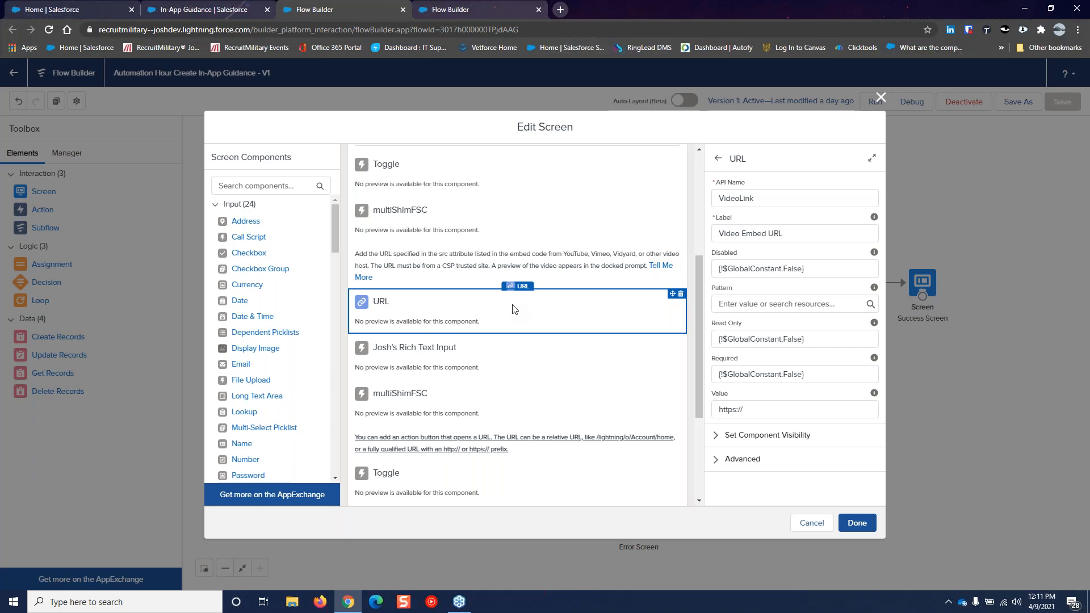
Review the rich text input RichTextInput1, with advanced tools enabled and value {!Body}
click(491, 361)
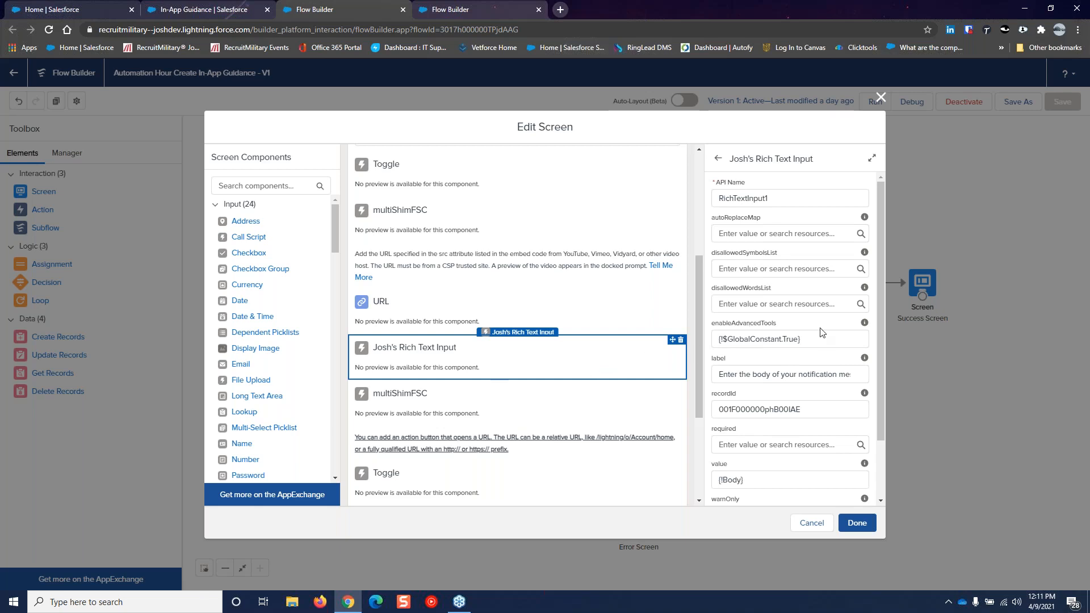
scroll(823, 332, down, 2)
scroll(823, 332, up, 2)
scroll(640, 343, down, 2)
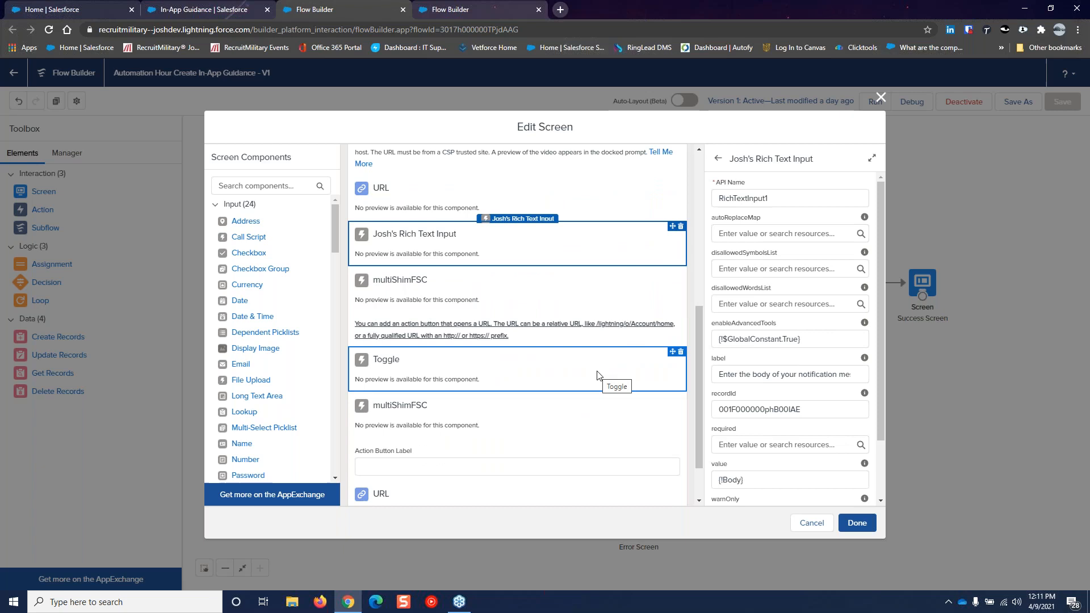
Review the action button text, toggle, label and URL components, then cancel the screen editor
click(529, 336)
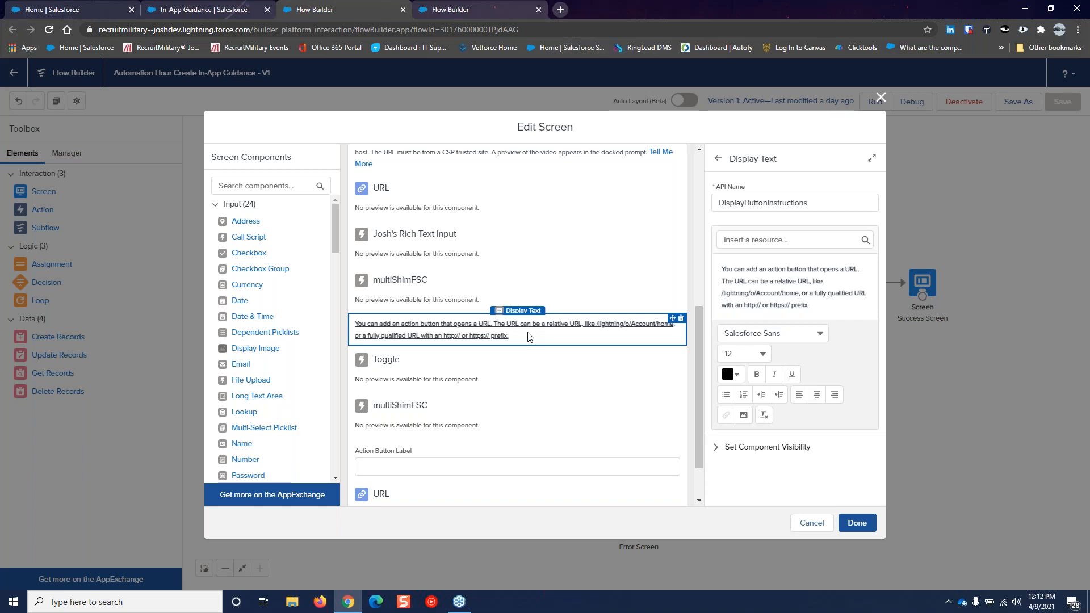
click(482, 361)
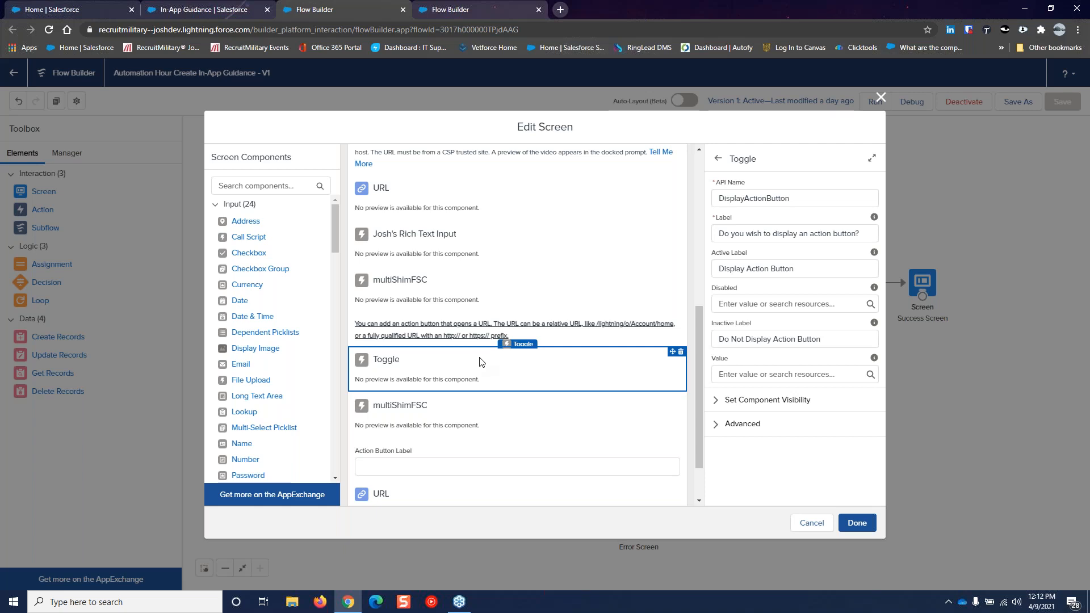
scroll(491, 380, down, 2)
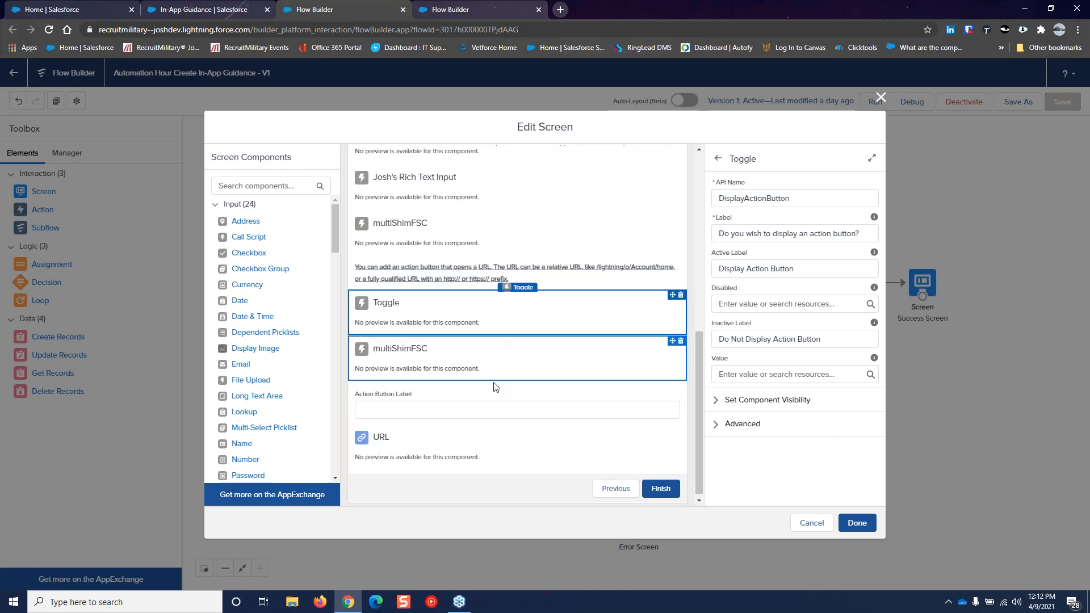
click(464, 413)
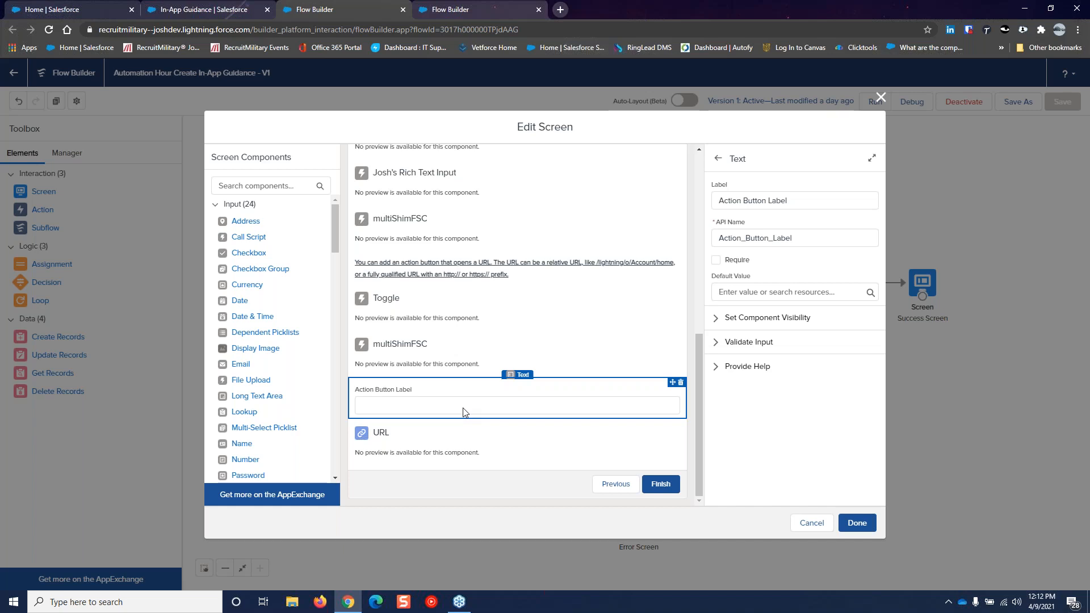
click(458, 440)
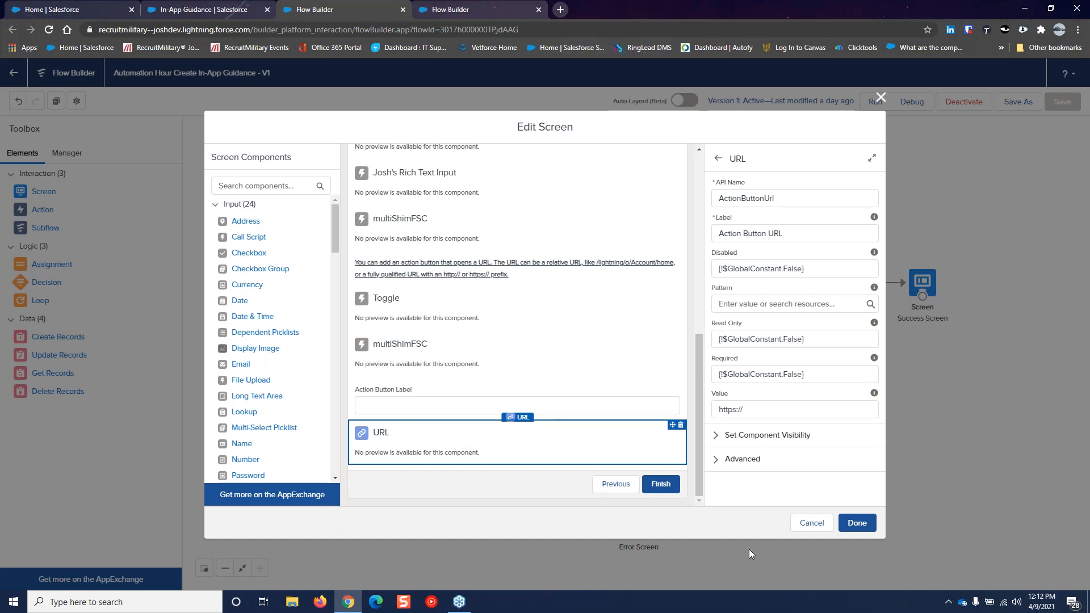
click(810, 525)
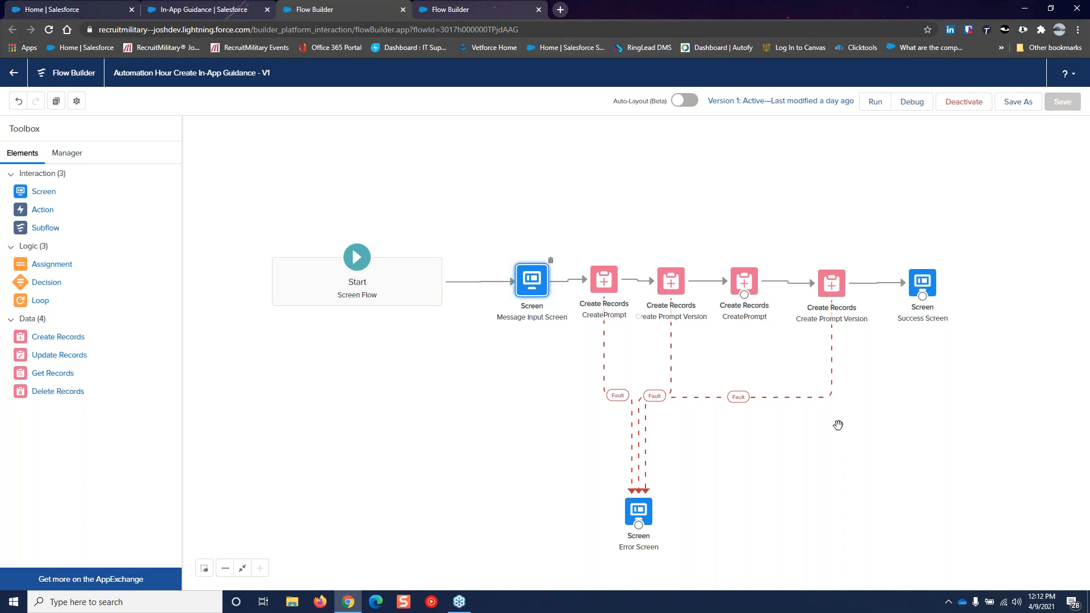
drag(837, 425, 737, 439)
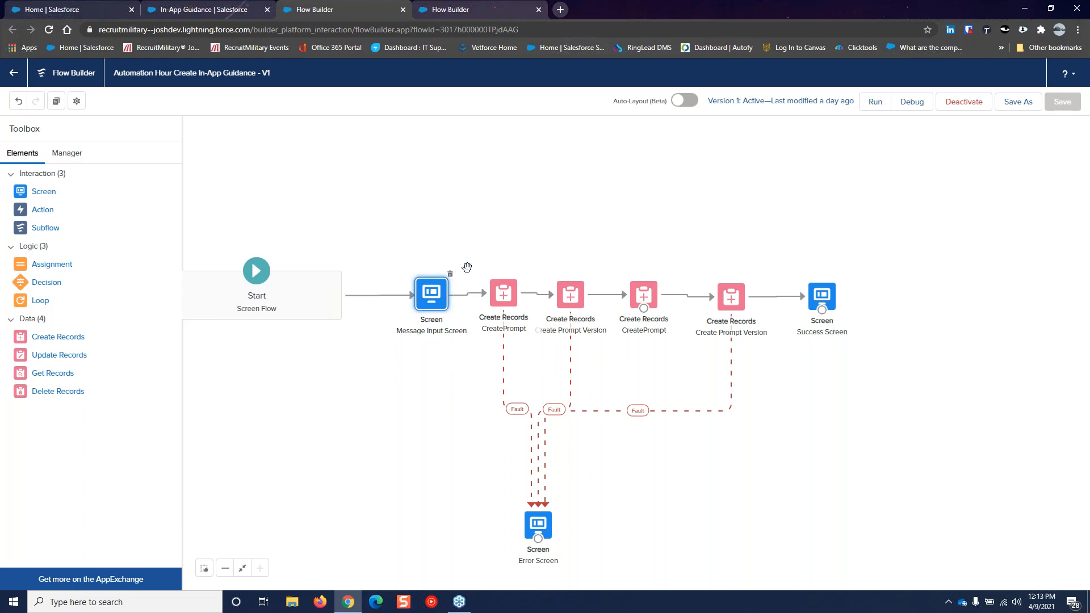
double_click(503, 293)
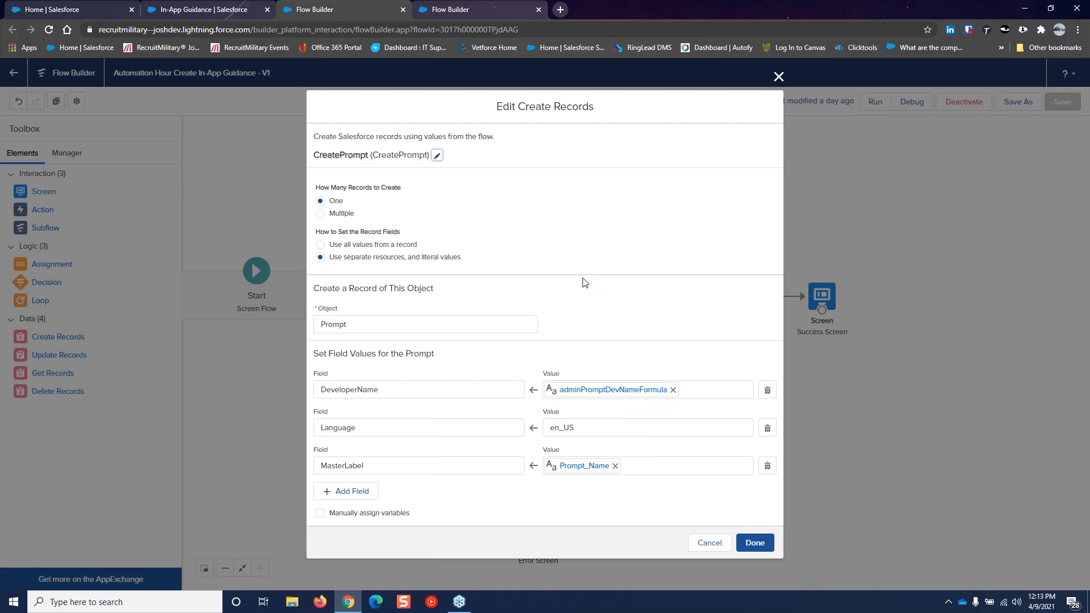
Close the CreatePrompt Create Records settings without changes
click(702, 547)
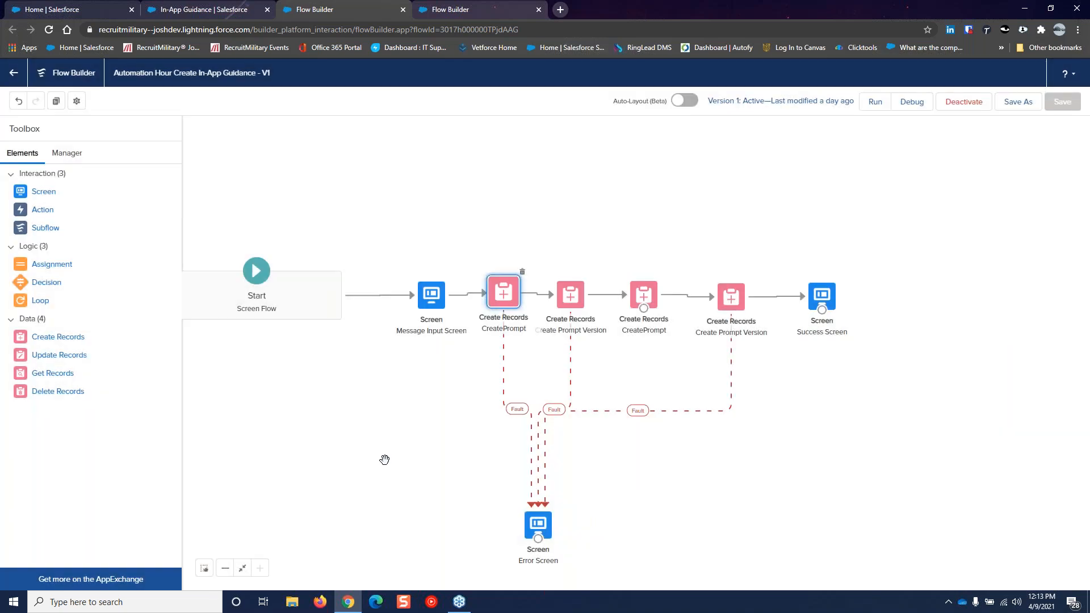
Show the flow's resources in the Manager panel, then go to the In-App Guidance setup page
click(70, 154)
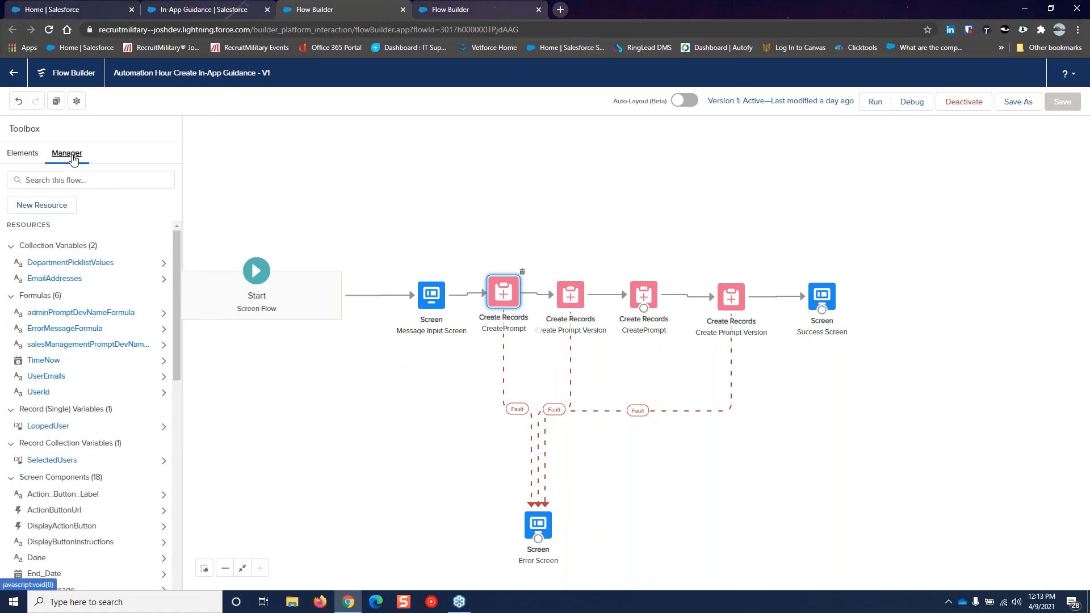
click(205, 9)
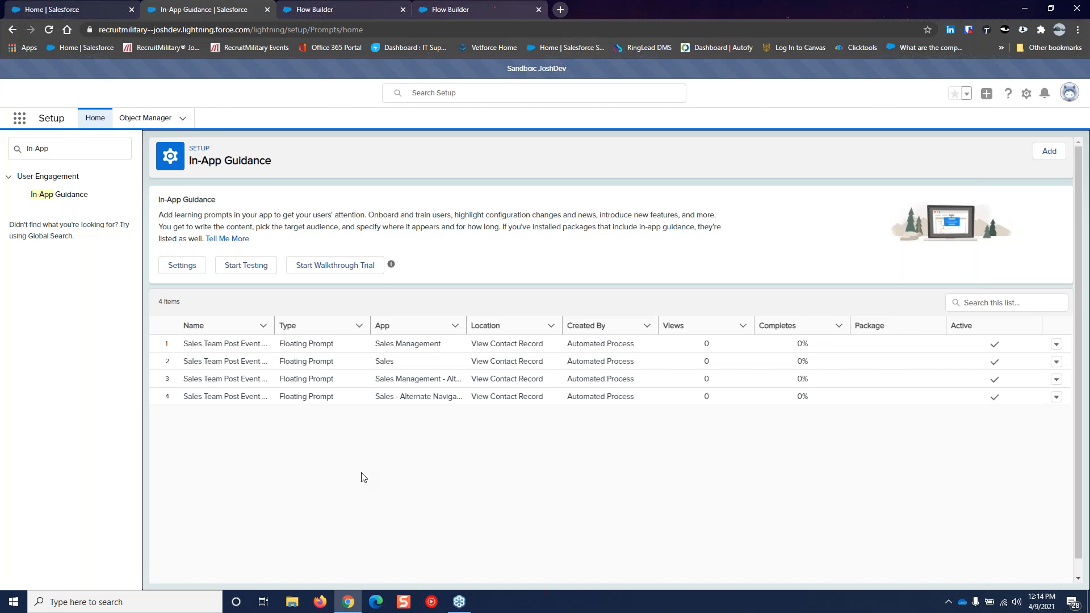
Return to the Flow Builder tab with Ctrl+Tab
key(ctrl+Tab)
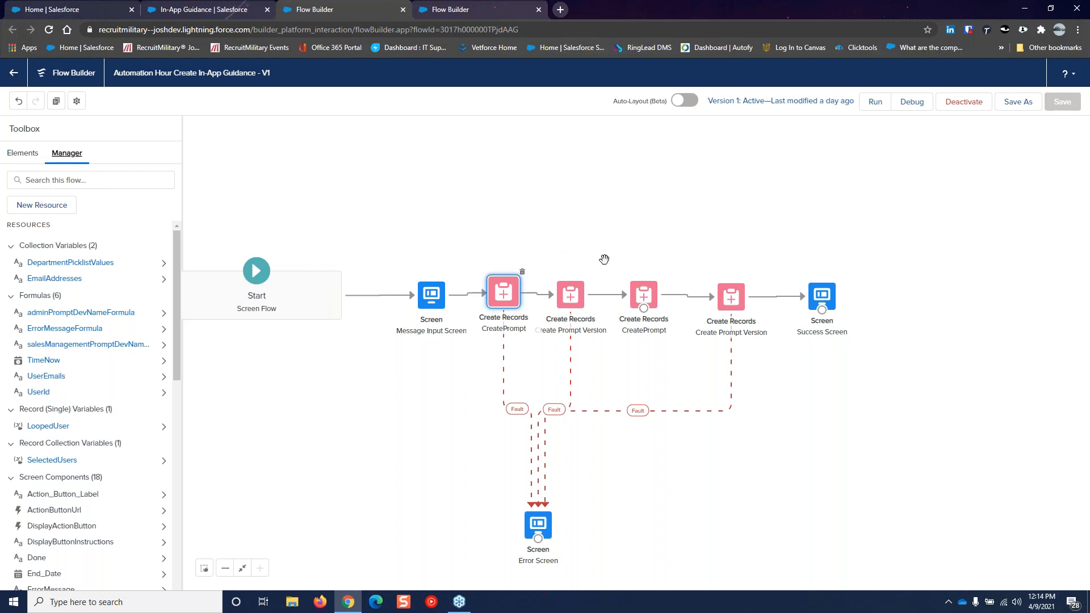
Open the Create Prompt Version element and review its field mappings, such as DisplayType DockedComposer and IsPublished True
double_click(566, 301)
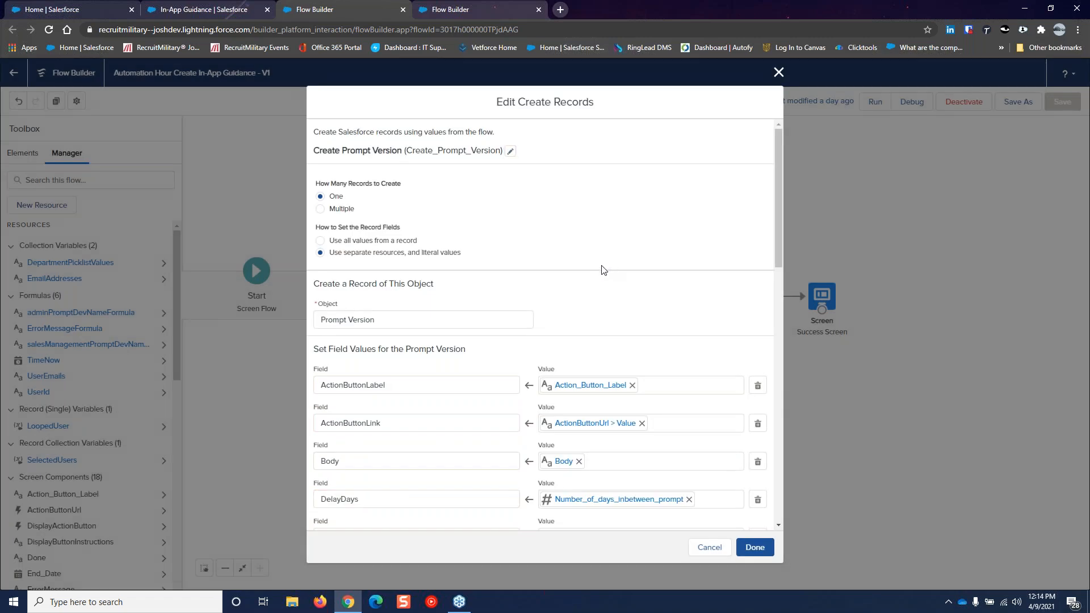
scroll(601, 270, down, 1)
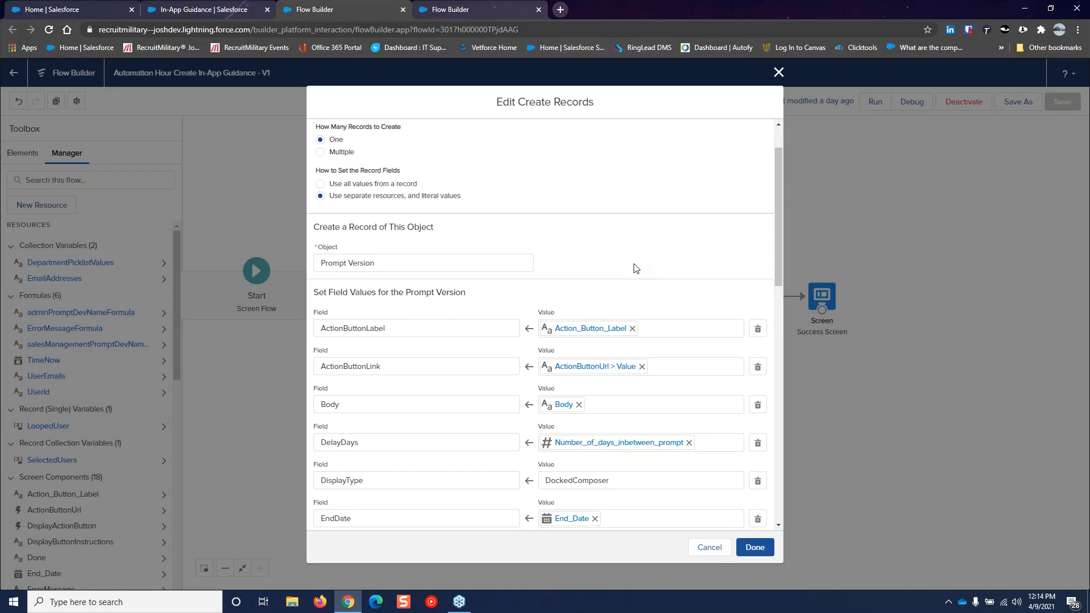
scroll(634, 267, down, 2)
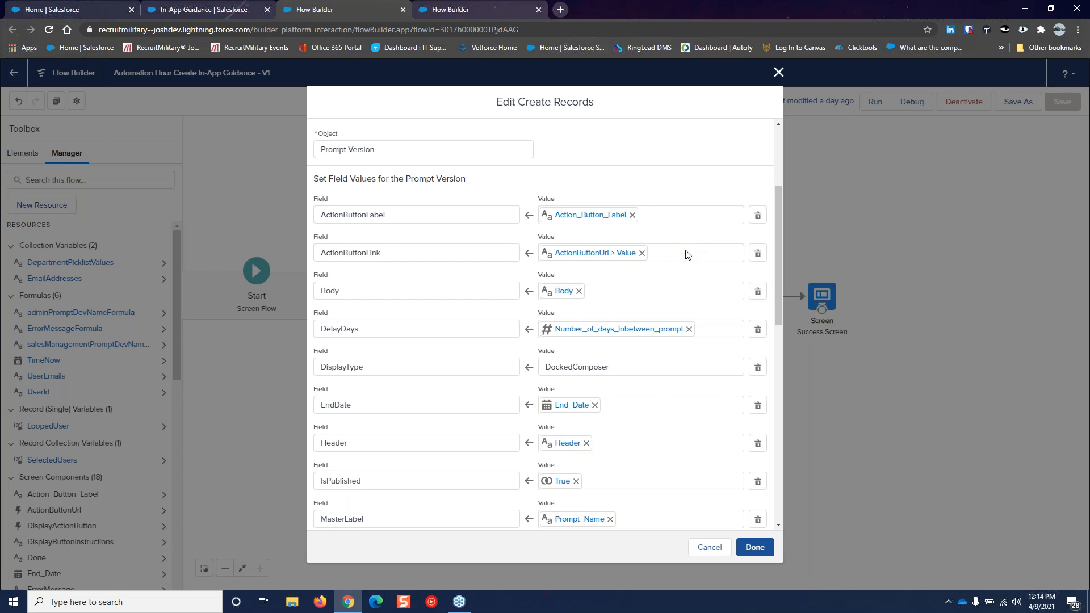
scroll(685, 260, down, 1)
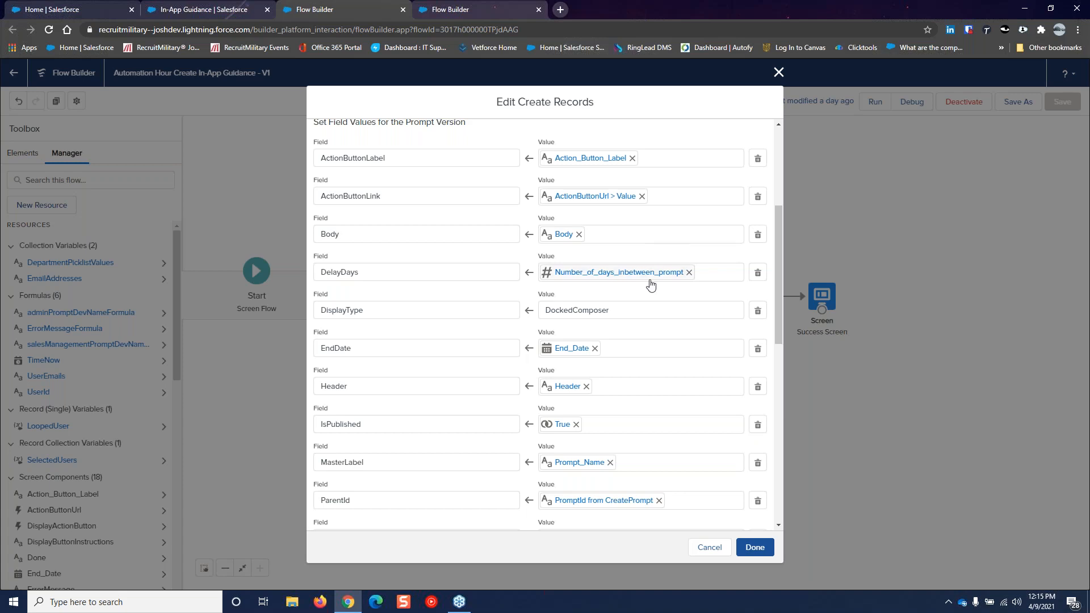
scroll(651, 283, down, 1)
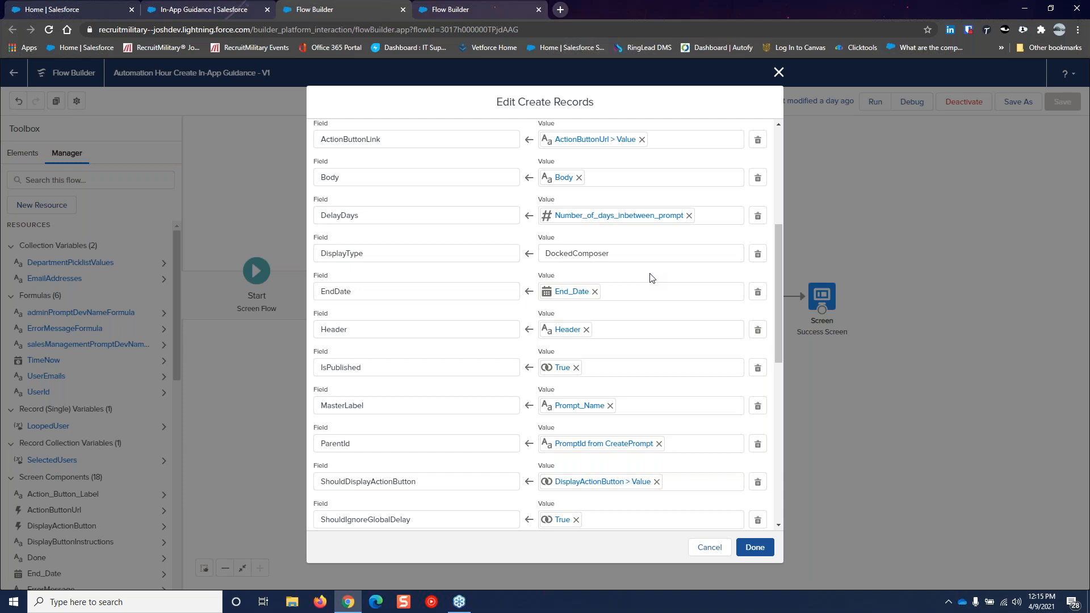
click(621, 255)
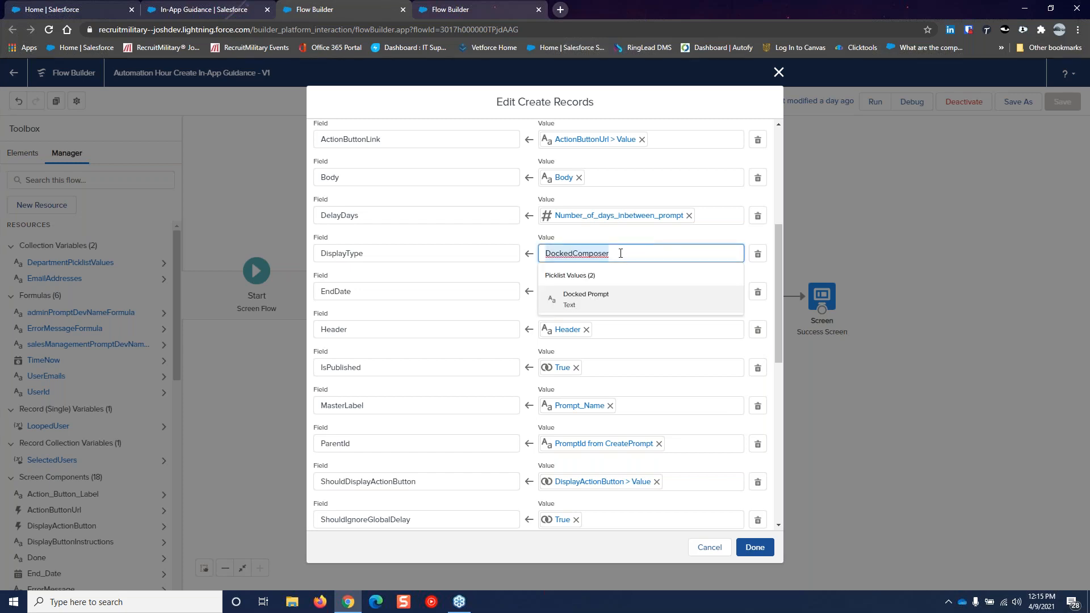
key(BackSpace)
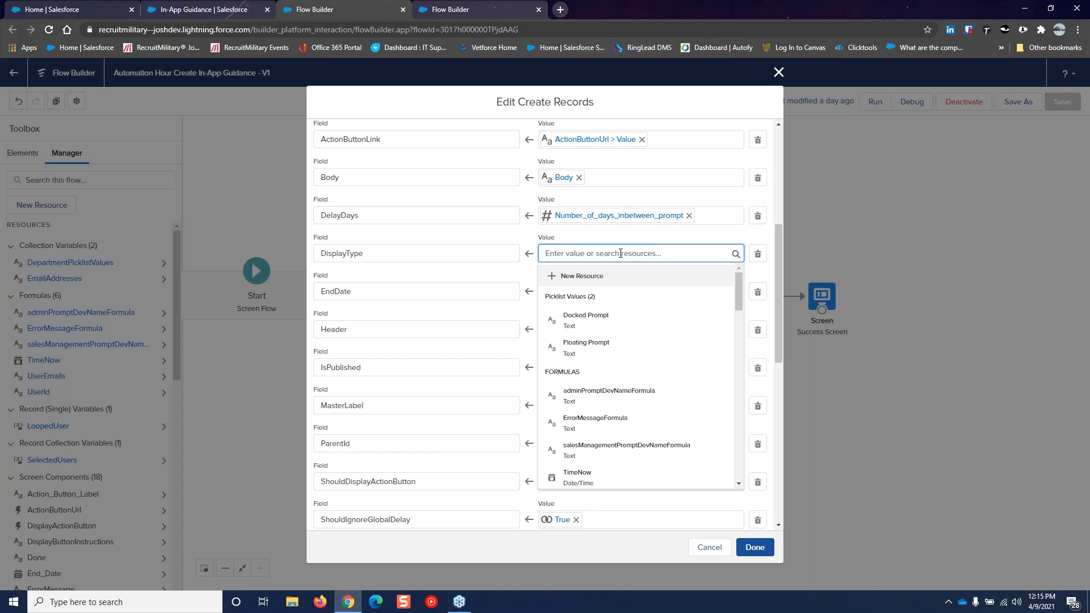
click(597, 323)
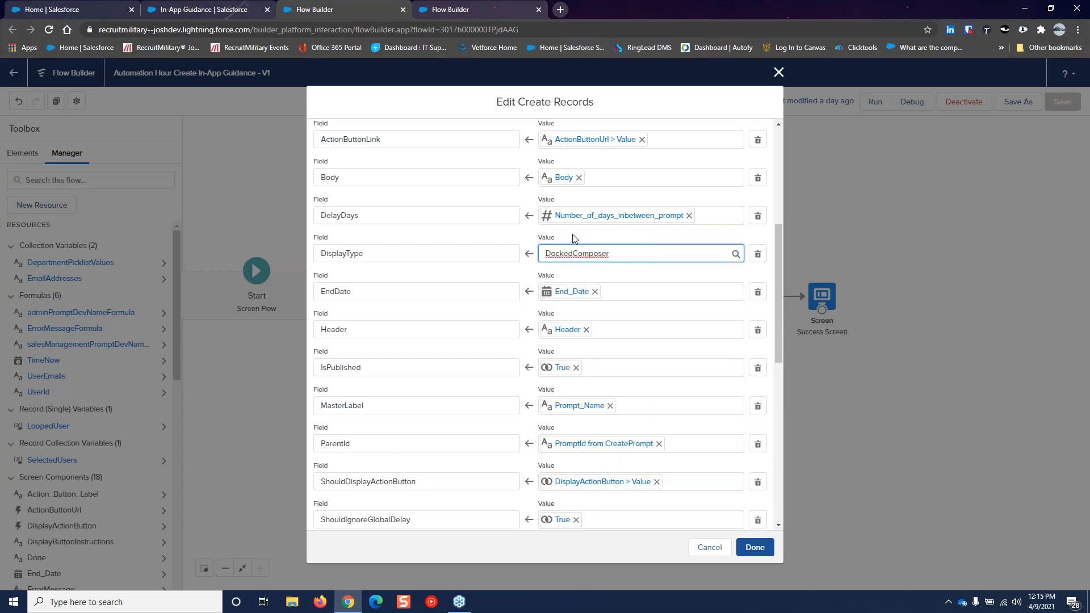
click(629, 276)
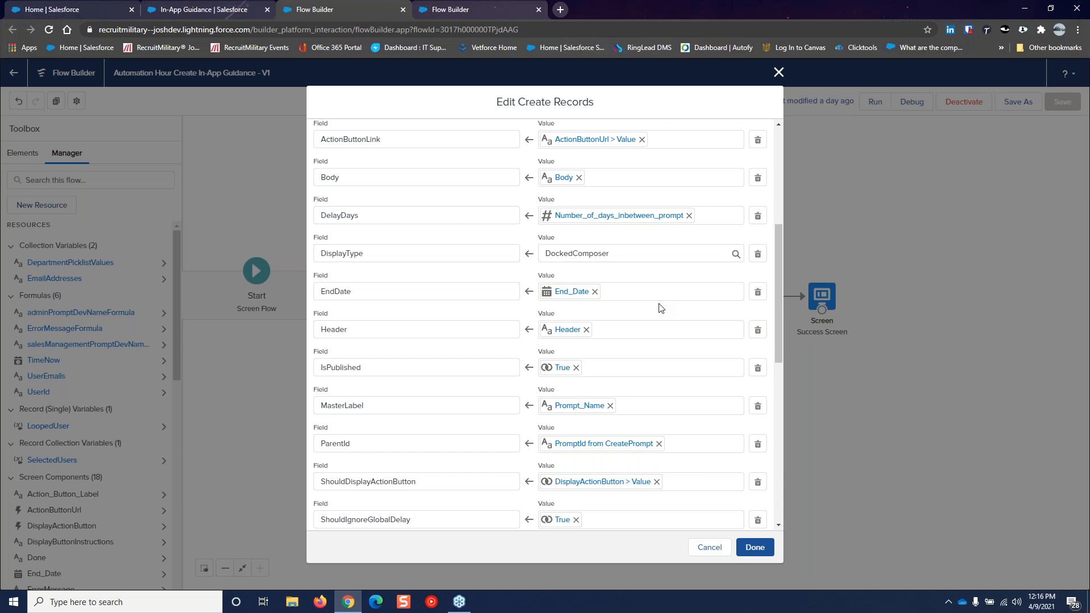
scroll(664, 316, down, 3)
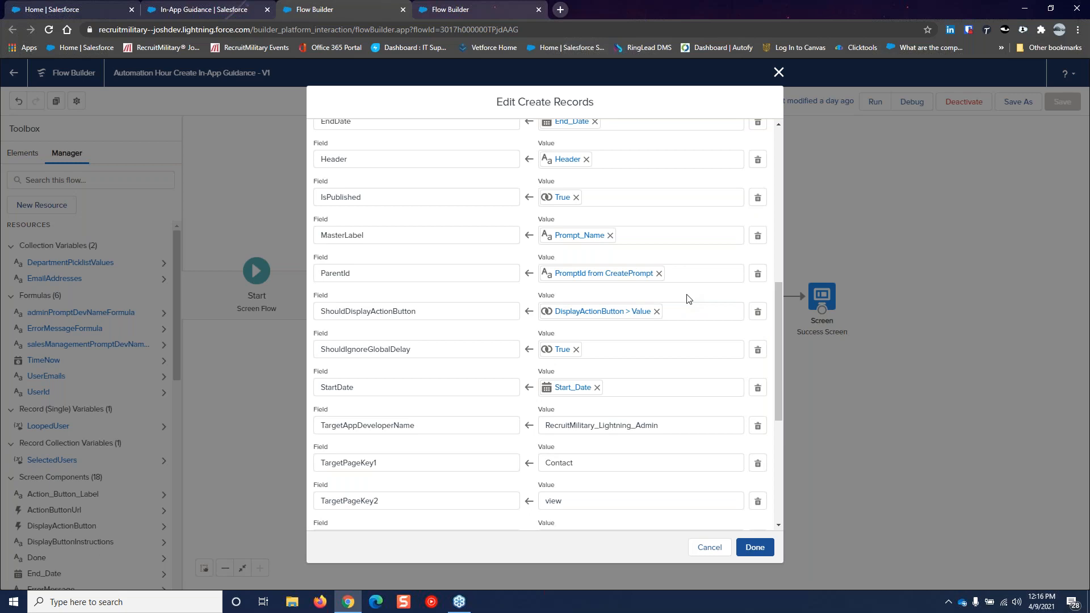
scroll(688, 299, down, 1)
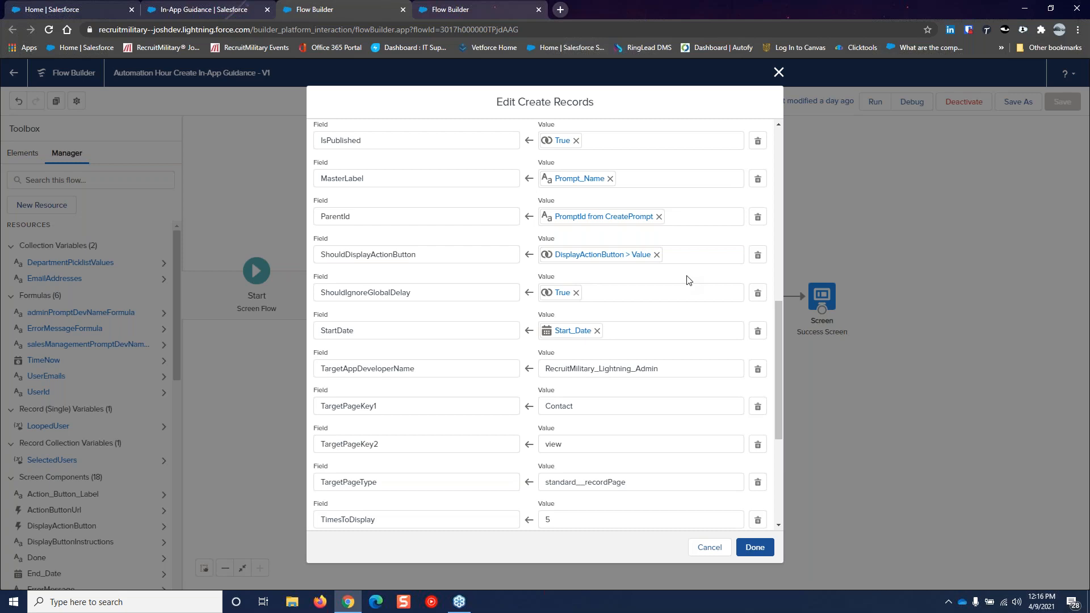
scroll(687, 280, down, 1)
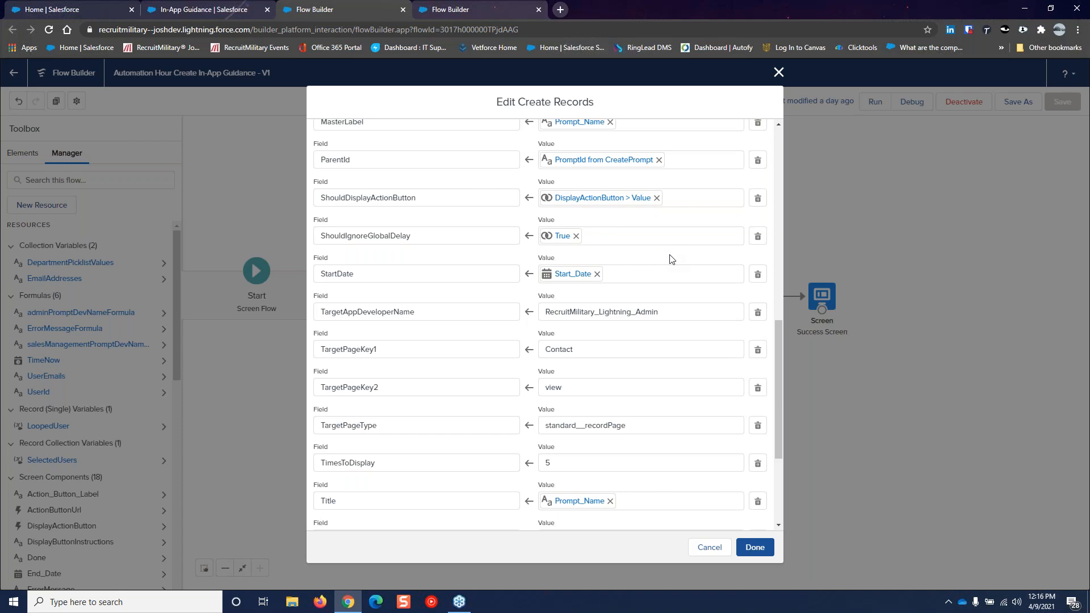
scroll(671, 260, down, 1)
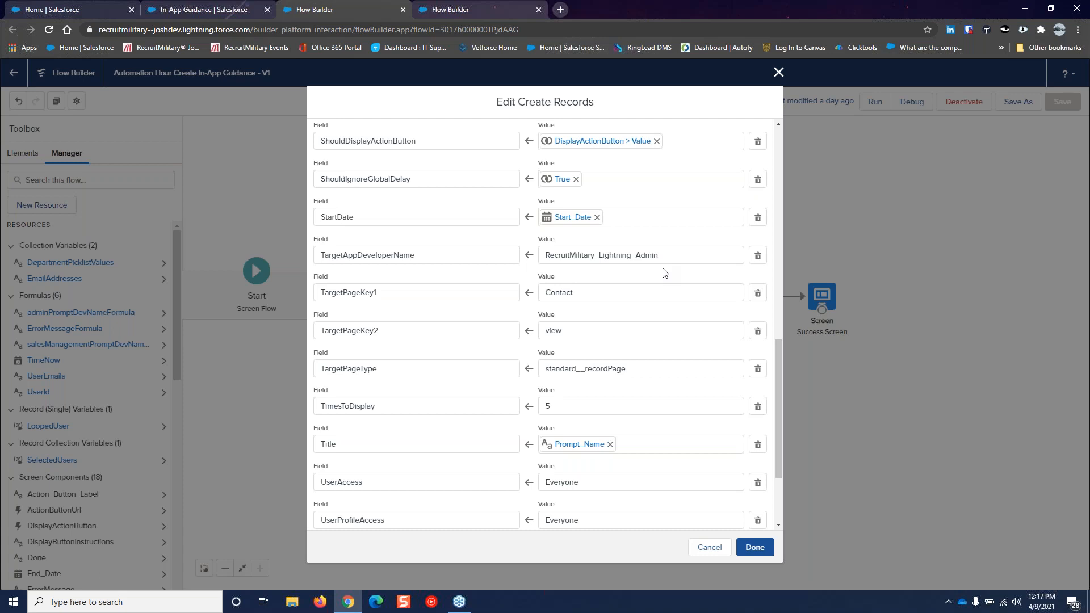
scroll(663, 273, down, 1)
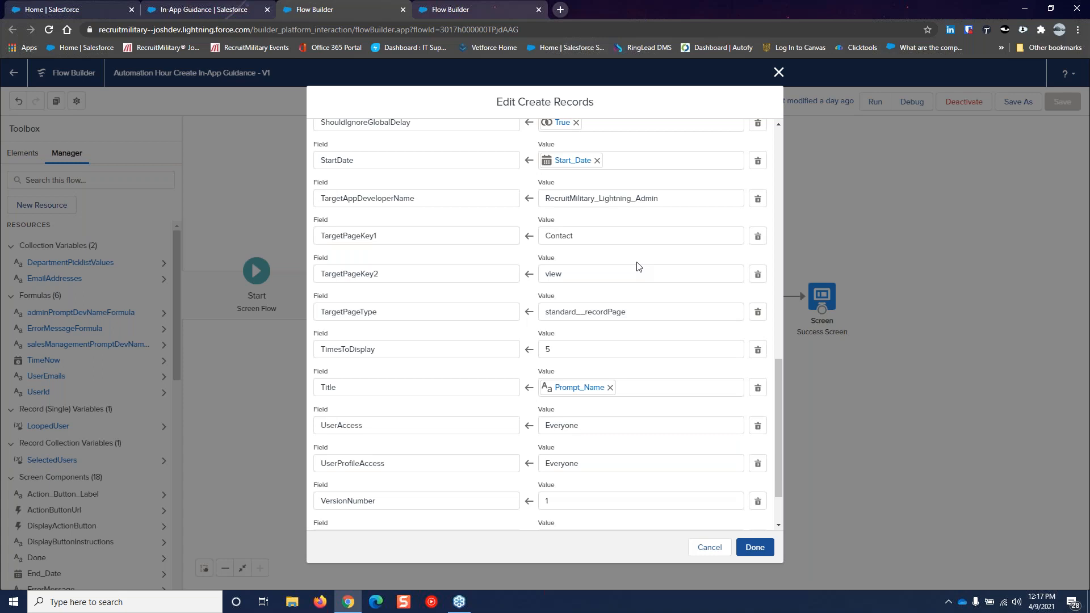
Check the remaining Prompt Version field values down to VideoLink from EmbedURL and confirm the element
scroll(638, 266, down, 1)
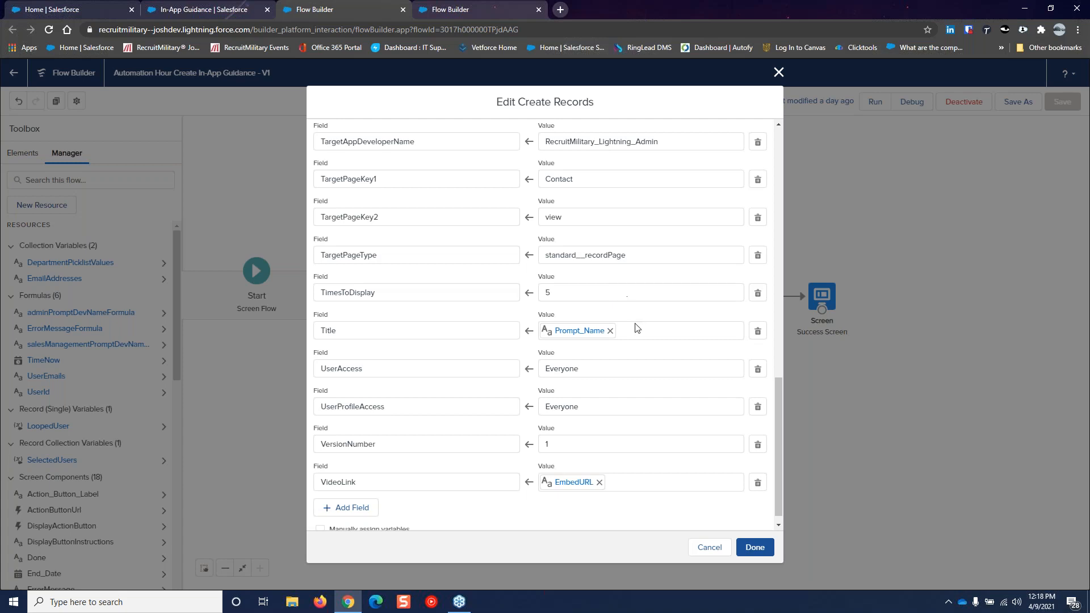
scroll(634, 323, down, 1)
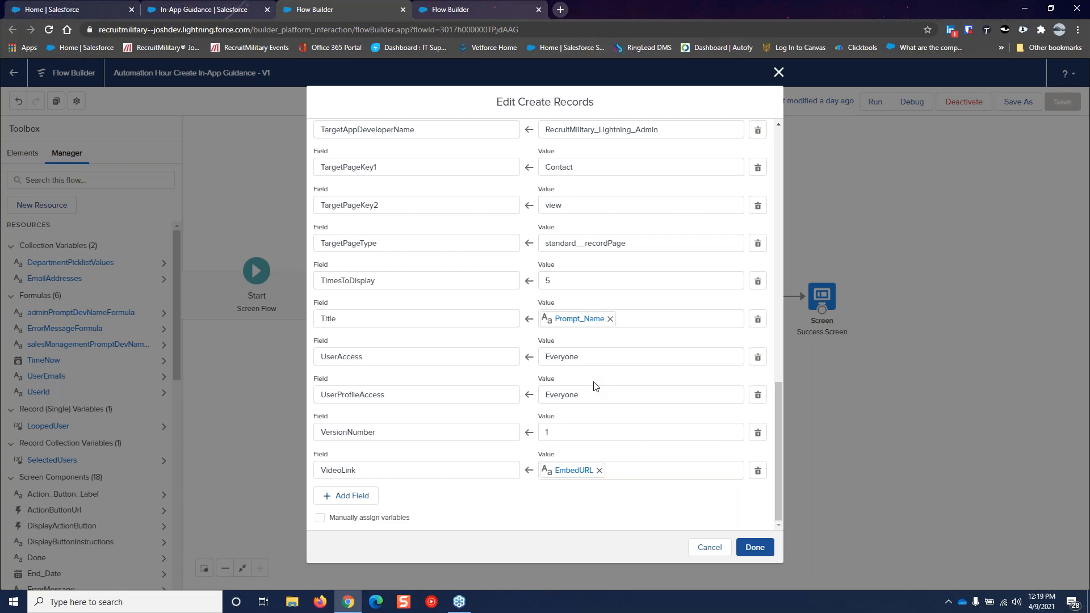
click(755, 547)
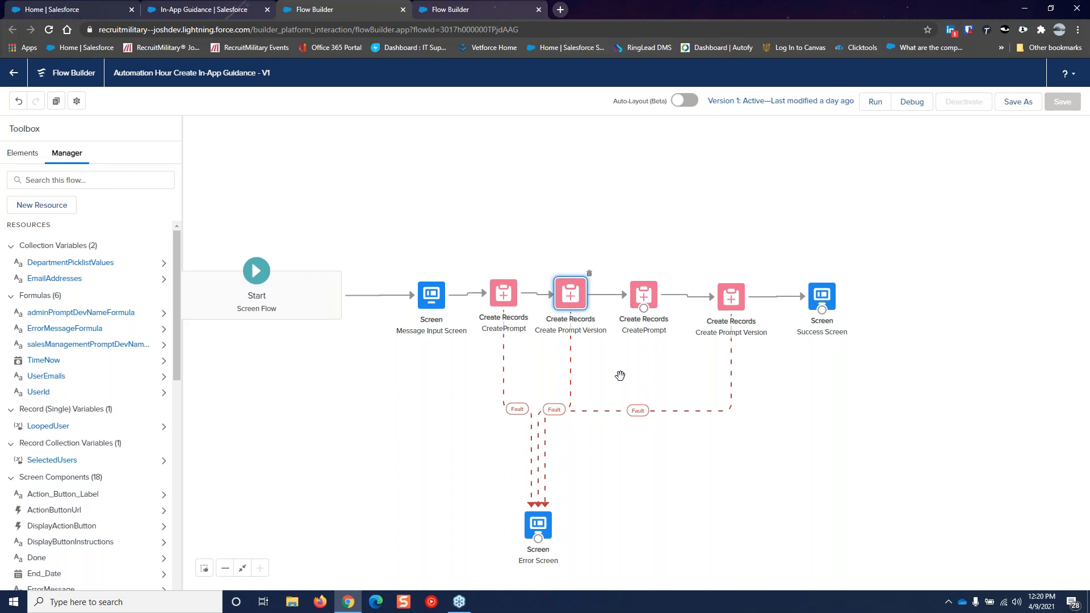
double_click(643, 293)
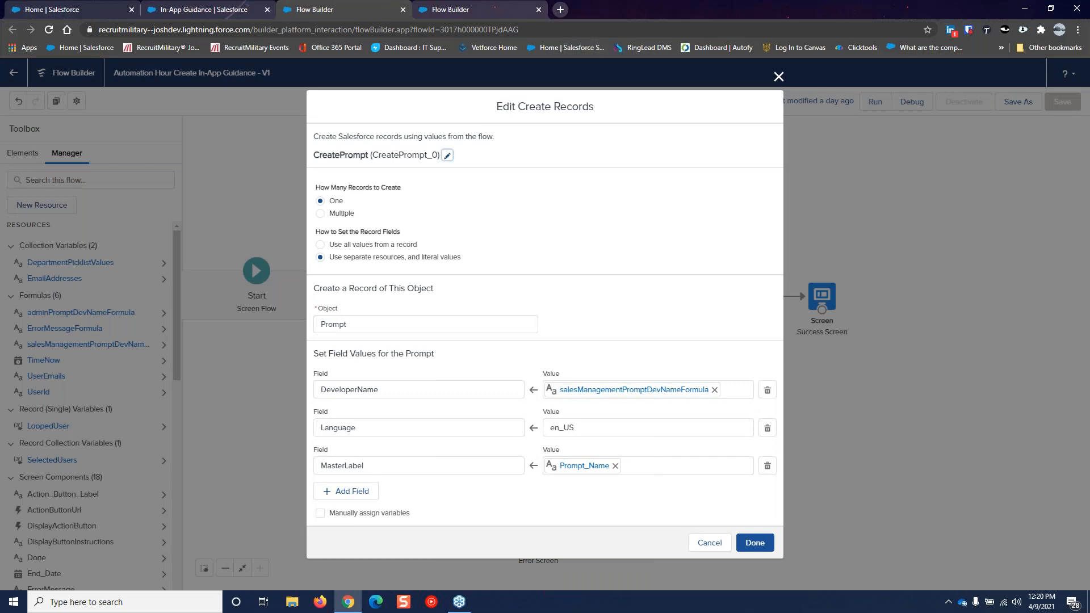
click(701, 545)
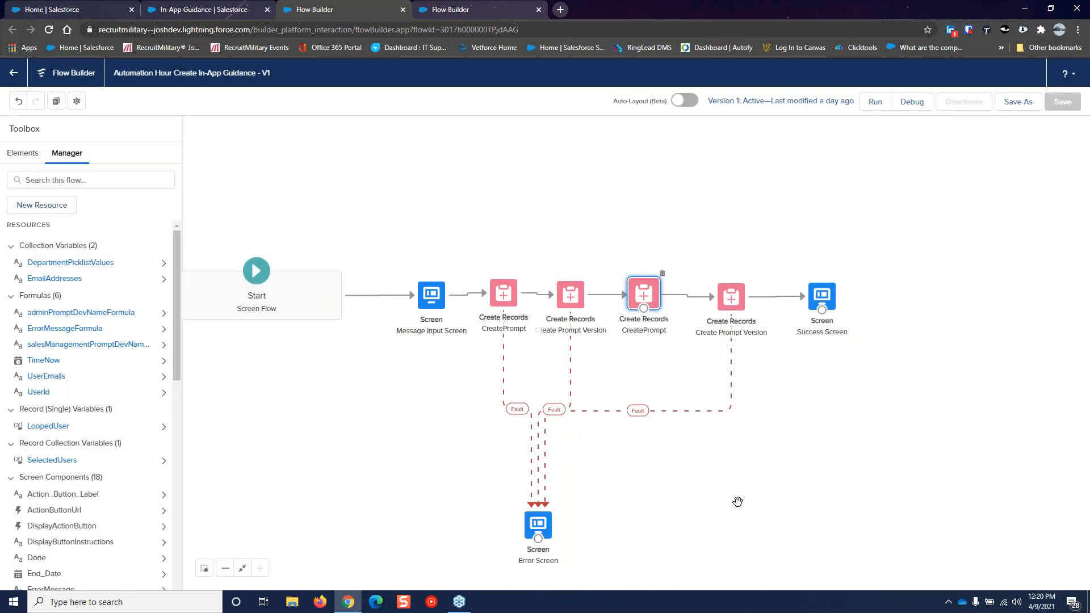
click(729, 294)
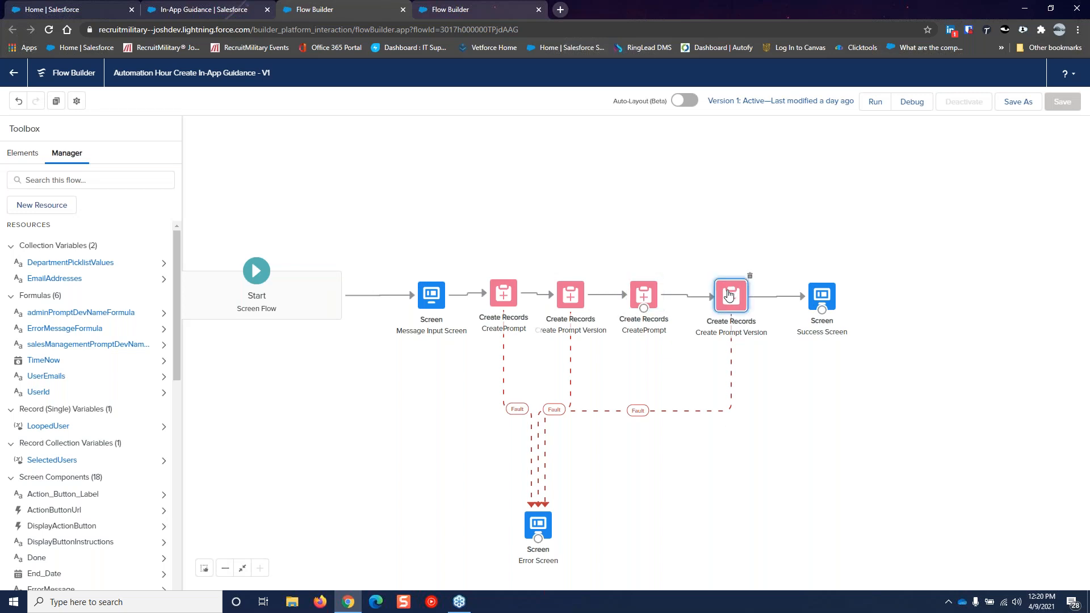
double_click(729, 294)
scroll(725, 282, down, 5)
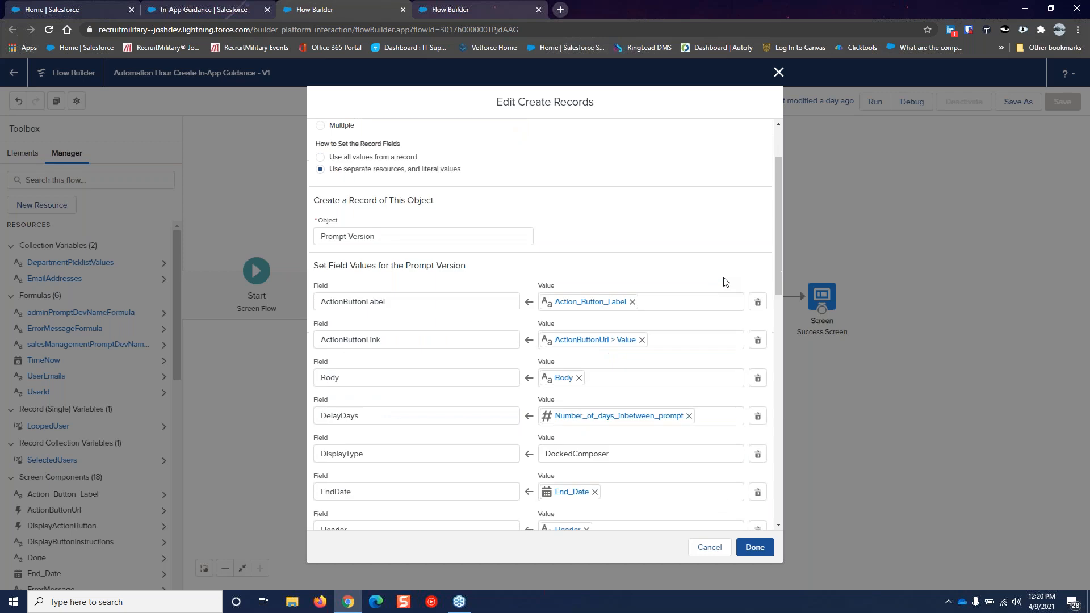
scroll(725, 282, down, 4)
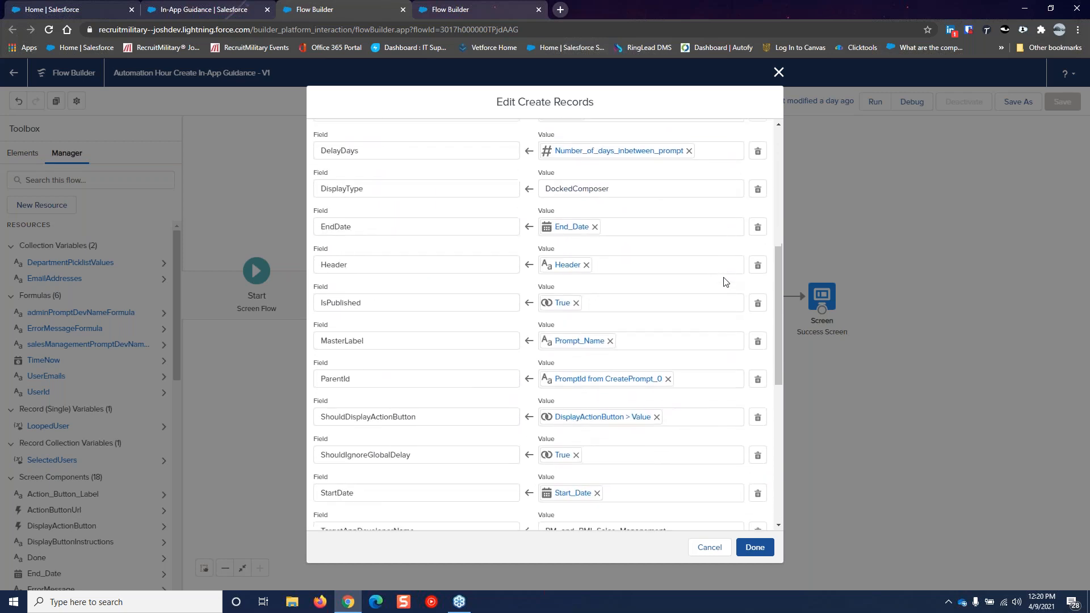
scroll(723, 282, down, 1)
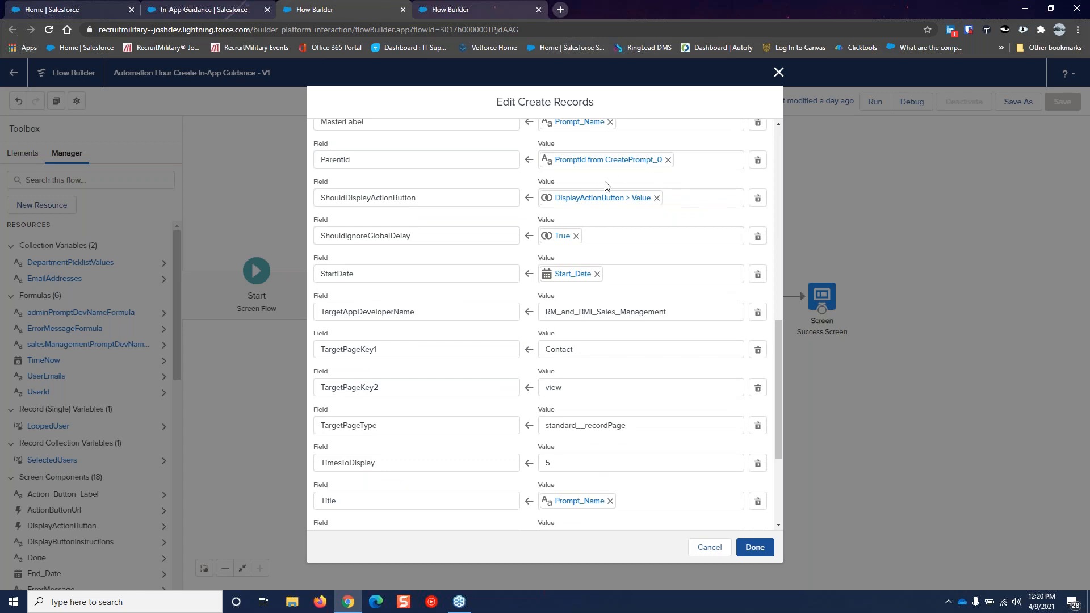
scroll(715, 239, down, 2)
scroll(717, 241, down, 1)
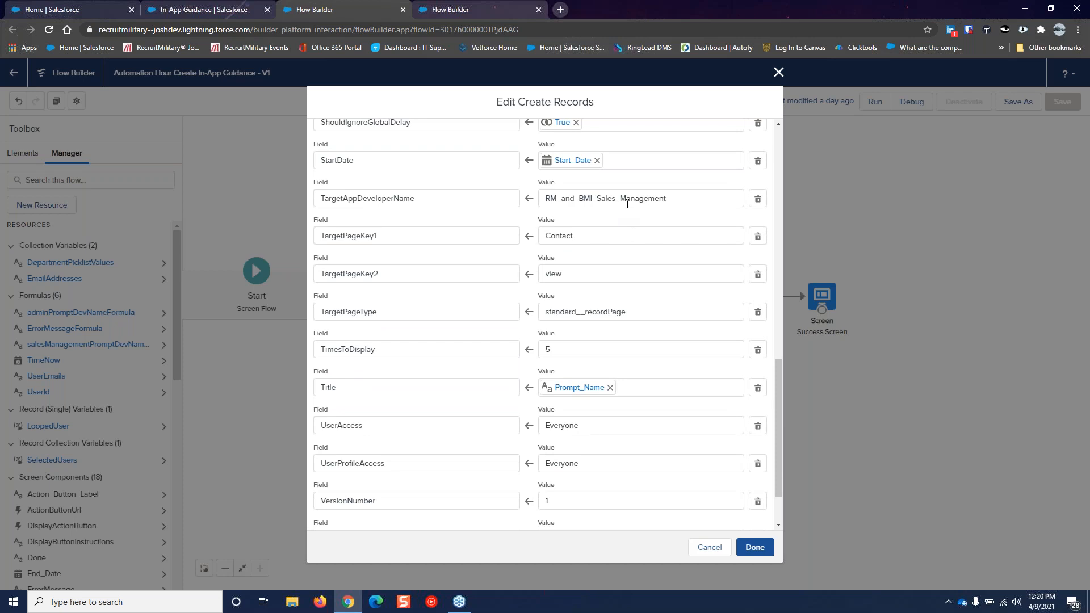
click(708, 548)
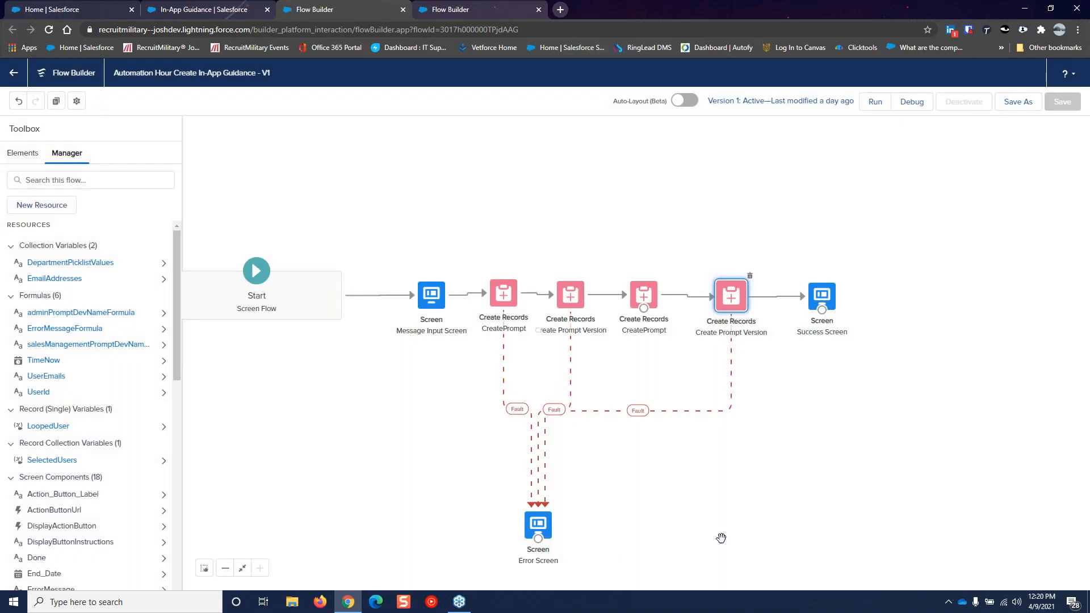
double_click(542, 528)
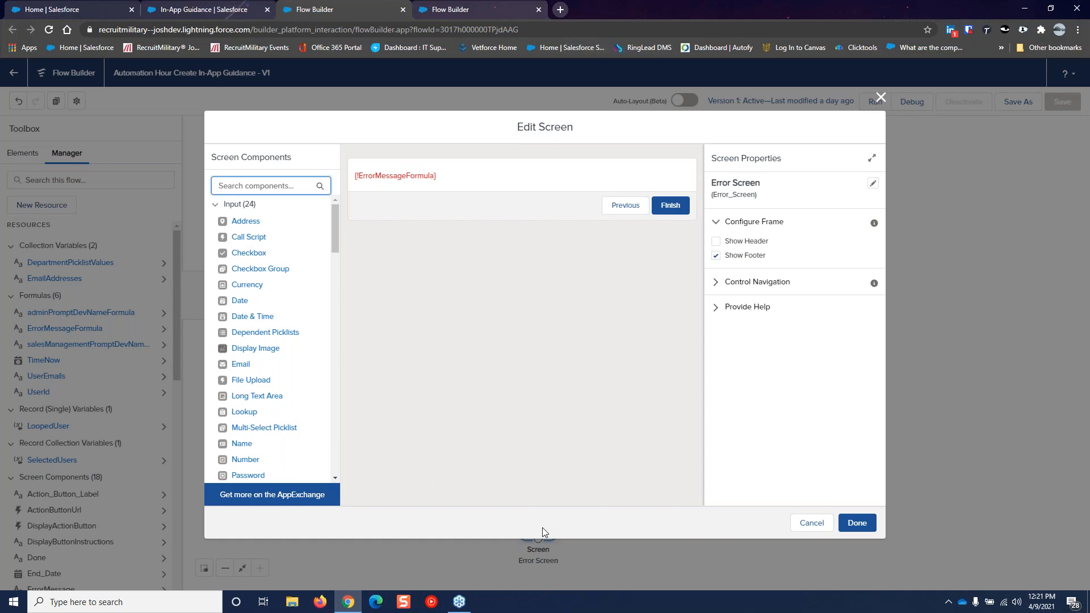
click(812, 523)
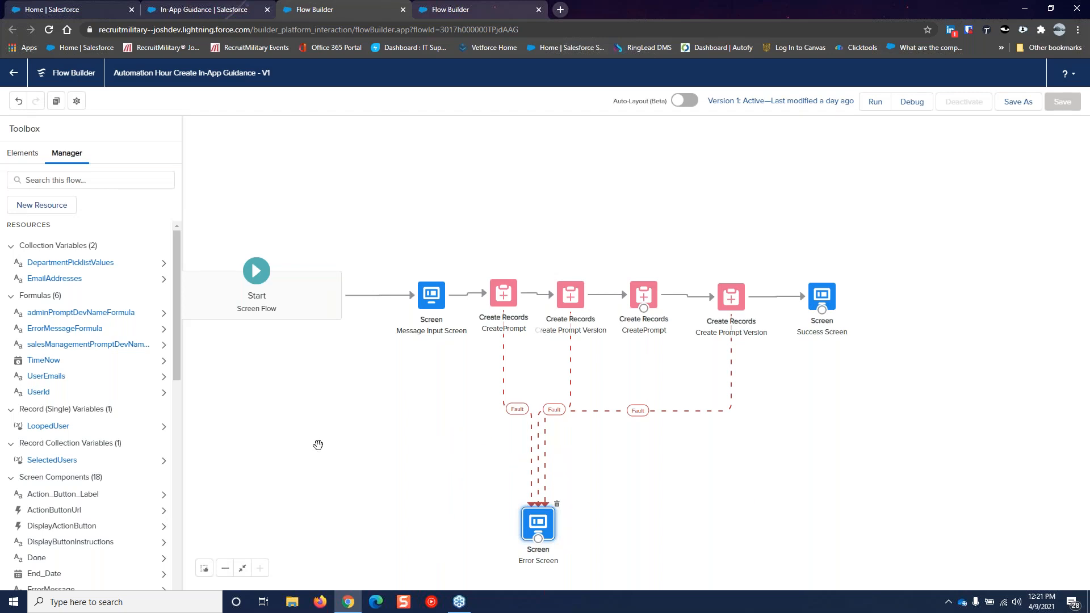
double_click(80, 328)
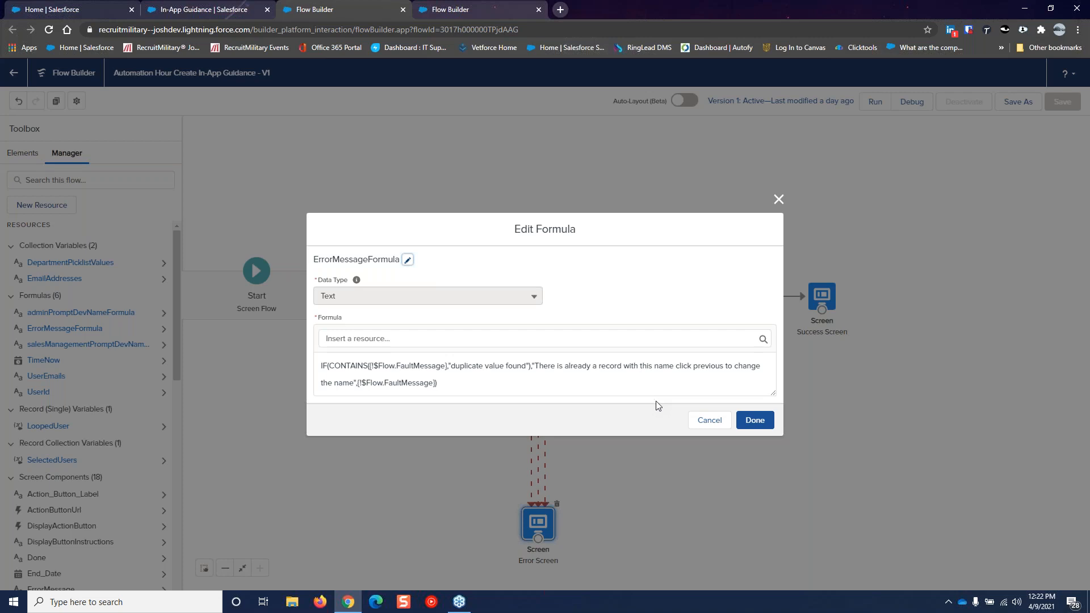
click(709, 420)
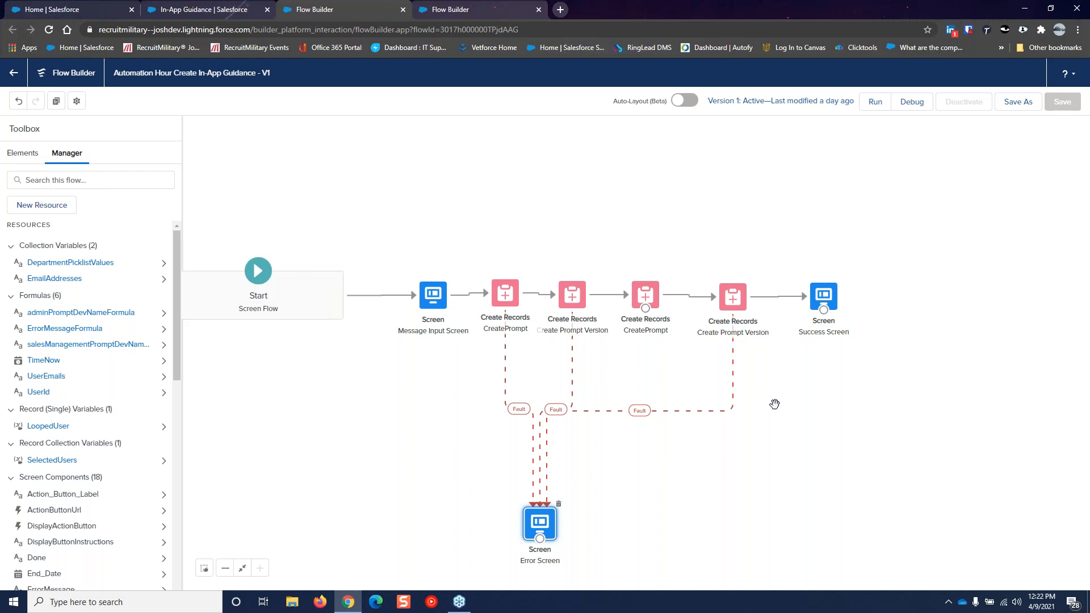
Start a debug run of the flow with the default debug options
click(912, 101)
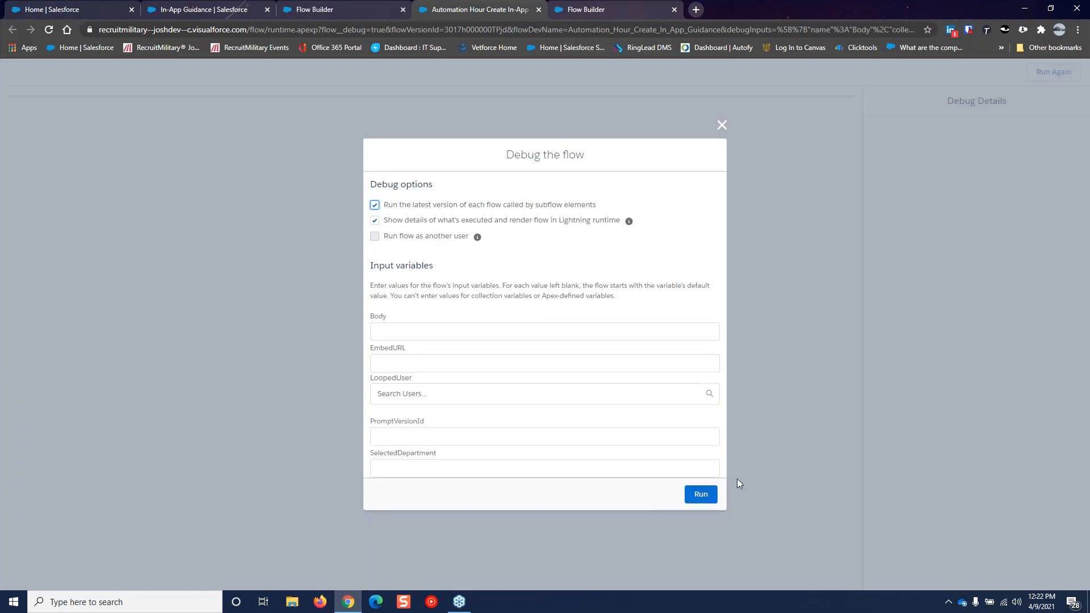
click(704, 496)
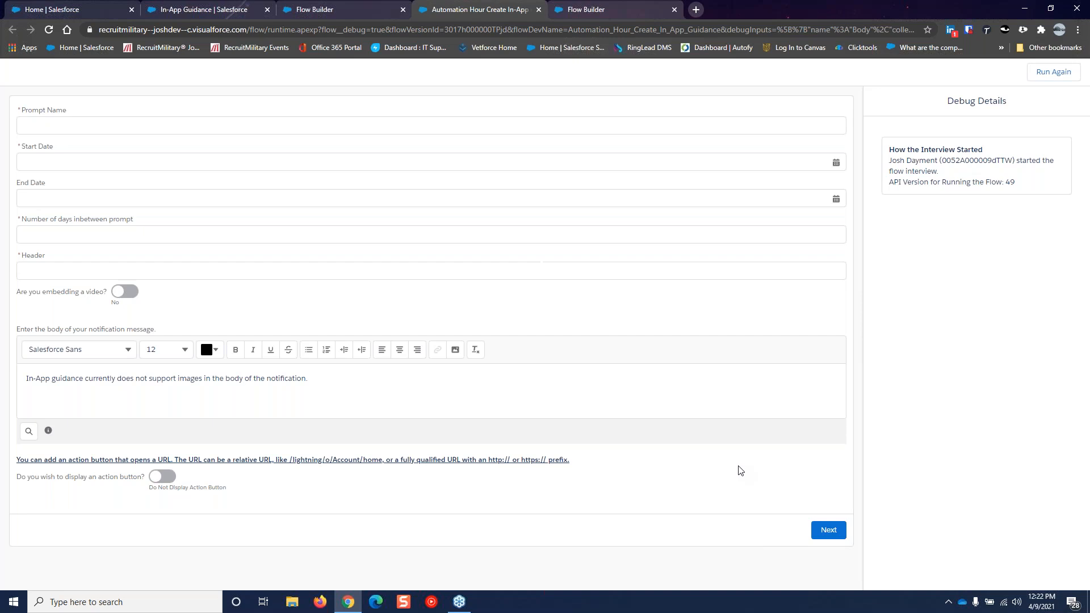
Fill in prompt name Automation Hour, dates April 9–16 2021, 2 days, header 'View Last Weeks Automation Hour'
click(406, 125)
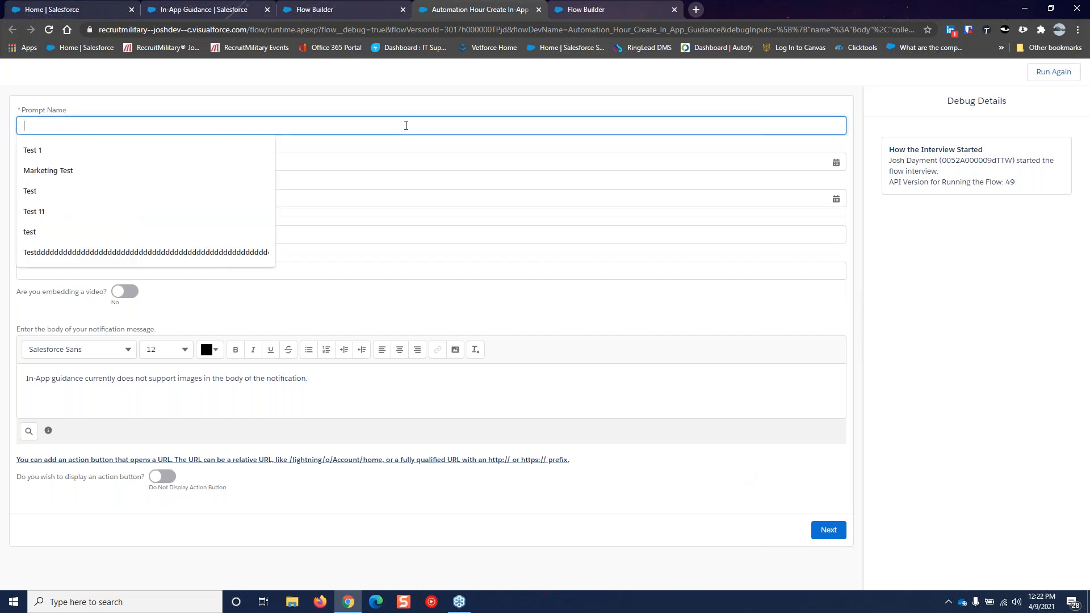
text(Automation Hour)
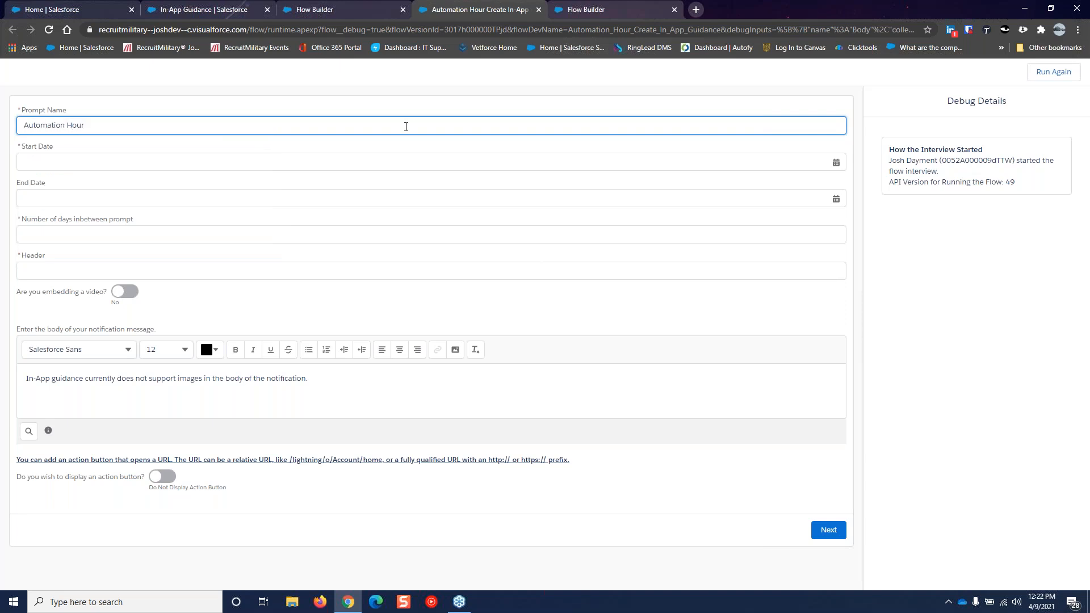
click(384, 161)
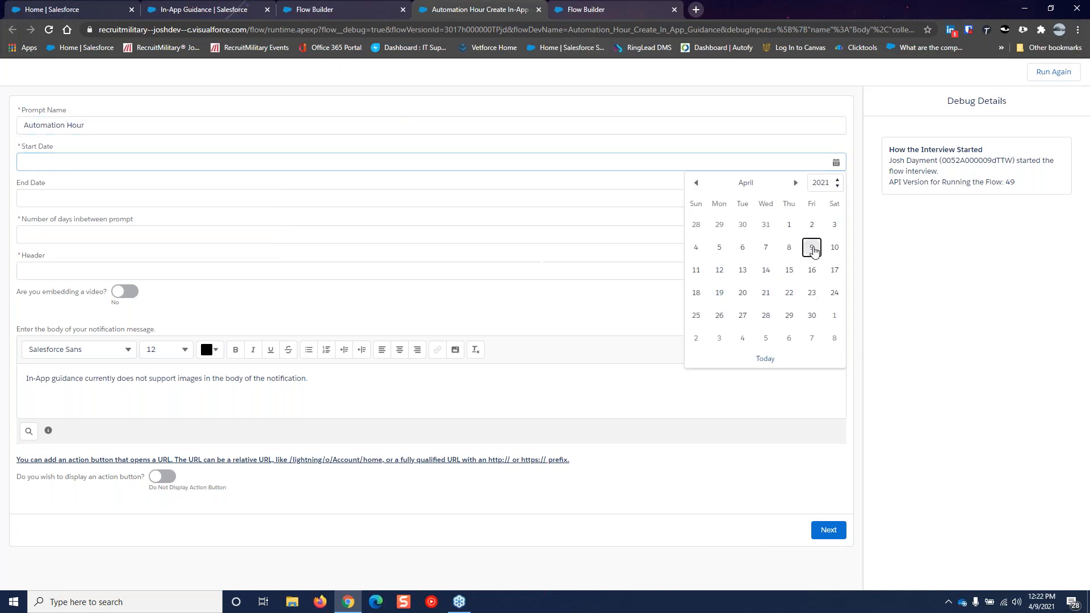
click(812, 248)
click(213, 197)
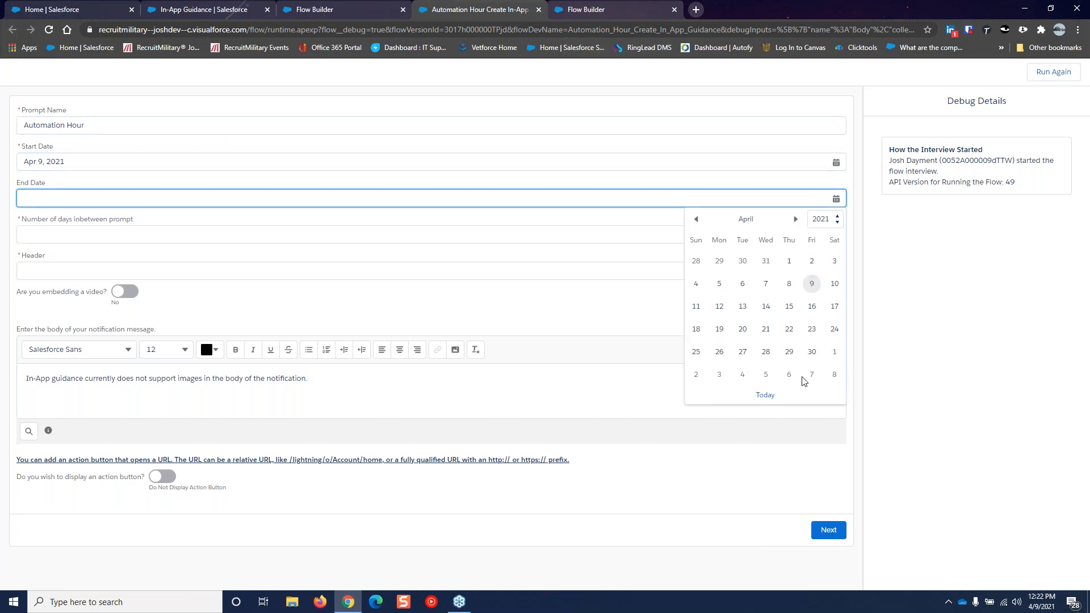
click(812, 307)
click(93, 236)
text(2)
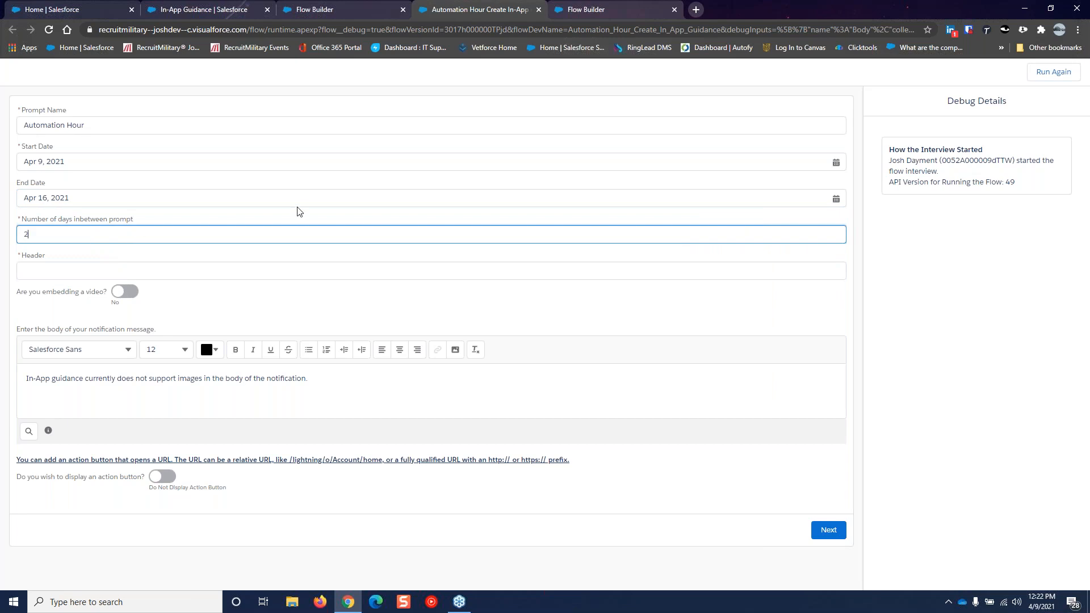
click(283, 271)
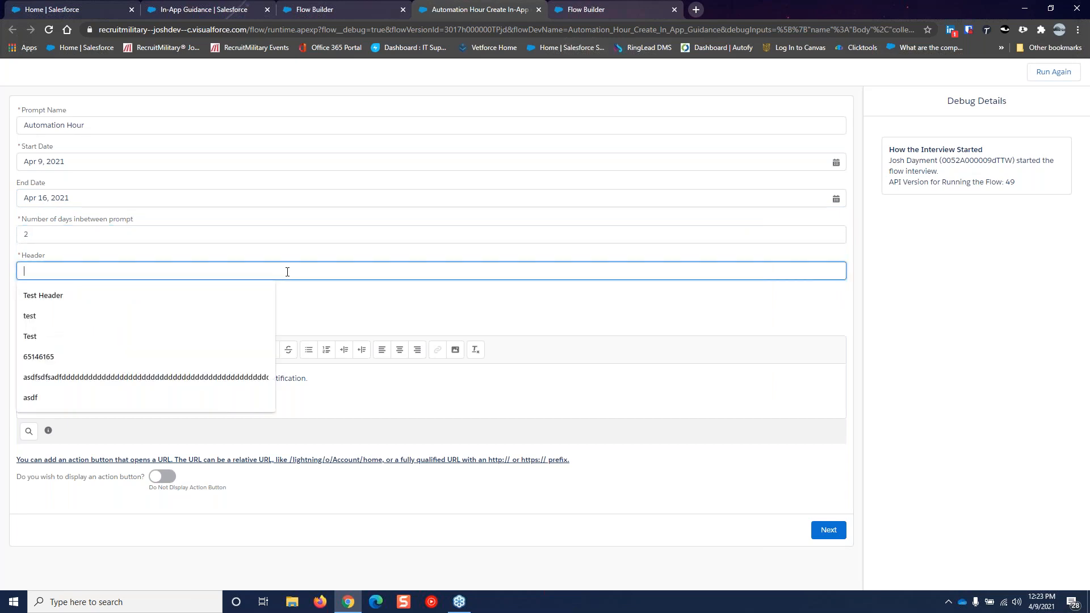
text(View Last )
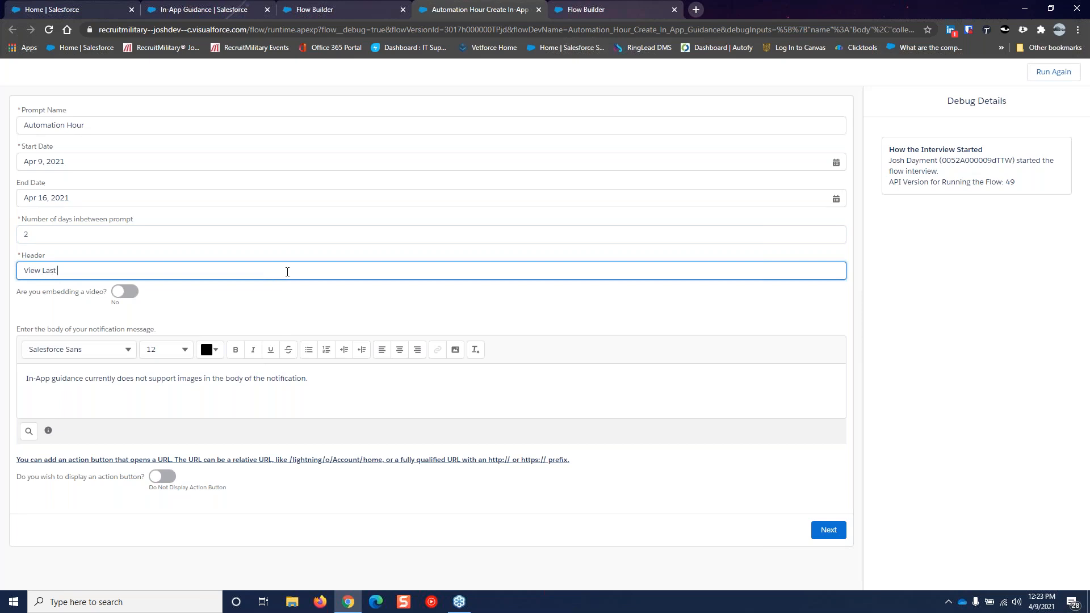
text(Weeks Automation Hour)
Turn on video embedding and bring a YouTube channel window over the form
click(121, 296)
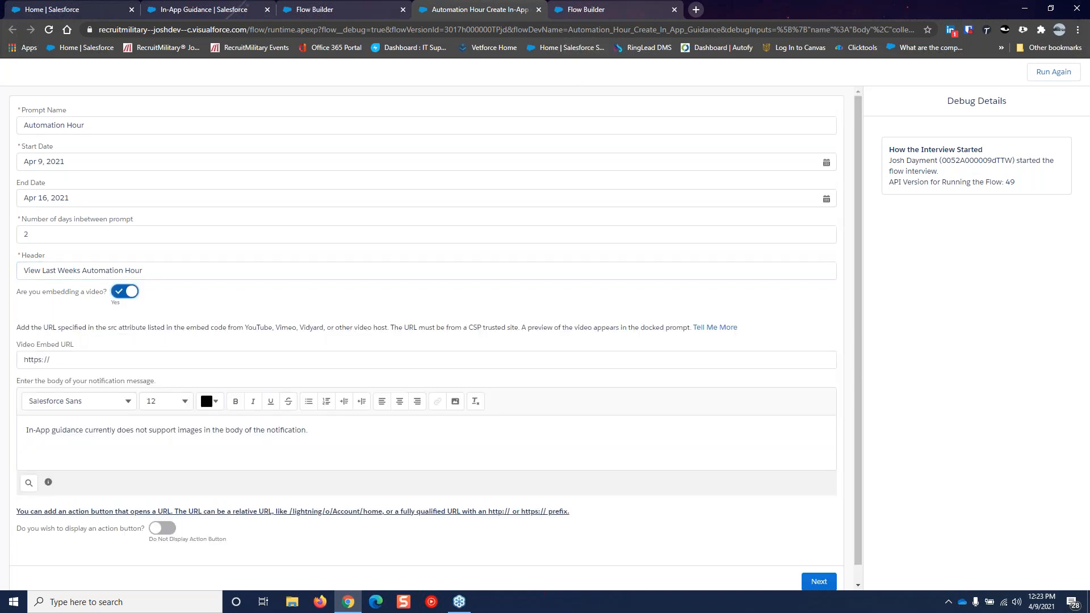
click(696, 9)
drag(716, 9, 1089, 23)
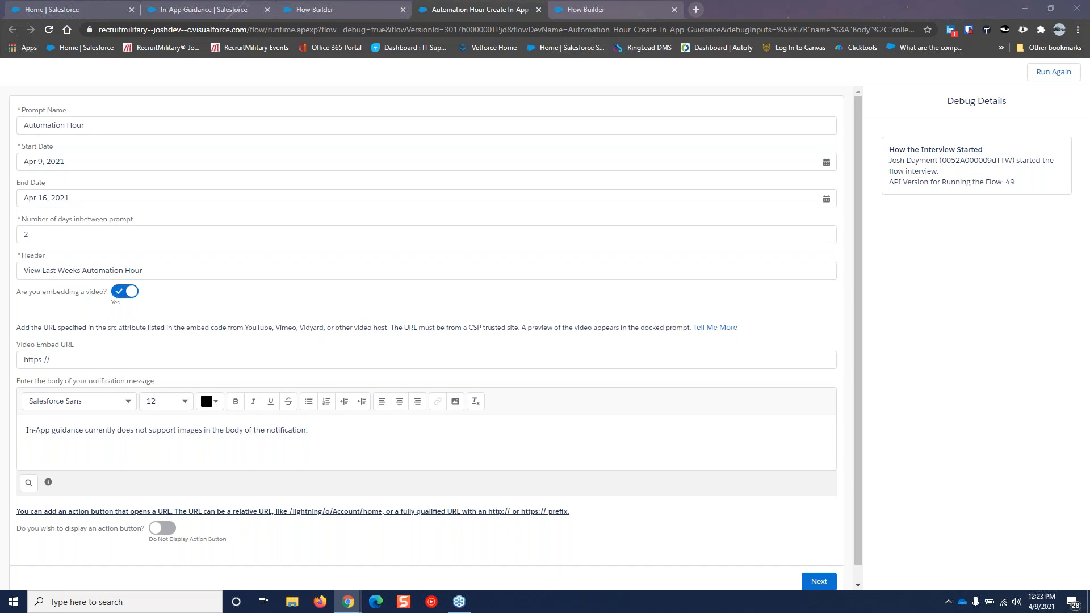
drag(1089, 227, 366, 0)
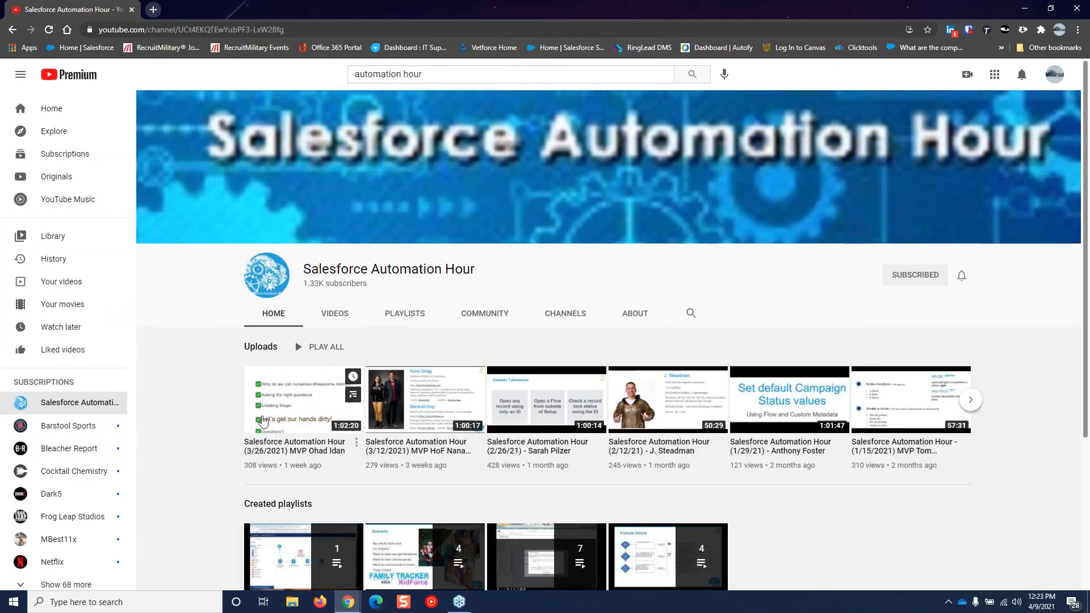
Copy the iframe embed code of the 3/26/2021 Salesforce Automation Hour video from YouTube
click(275, 410)
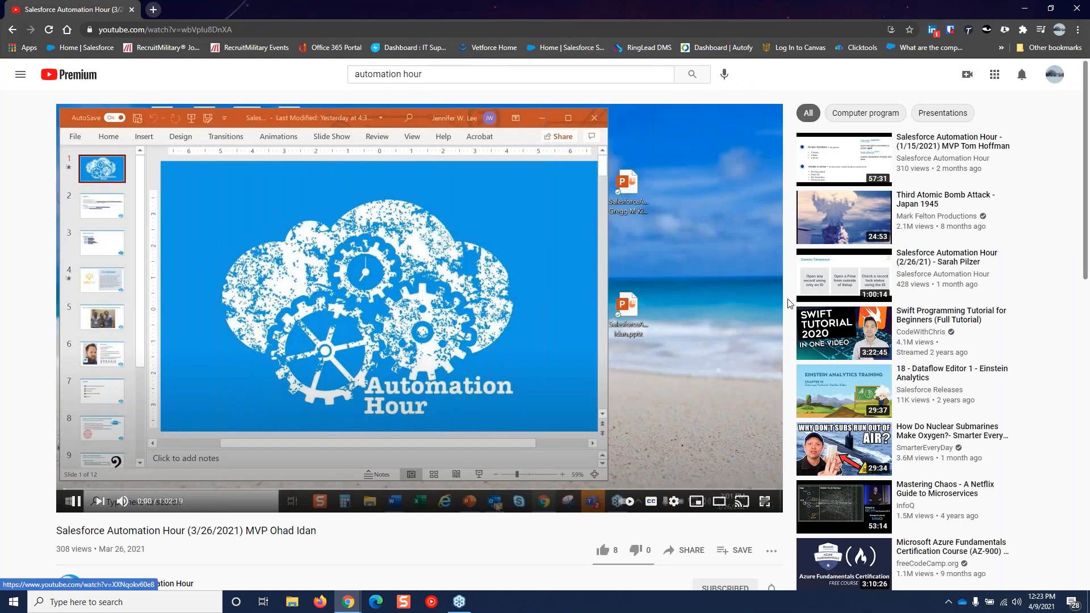
scroll(787, 307, down, 1)
scroll(786, 304, down, 1)
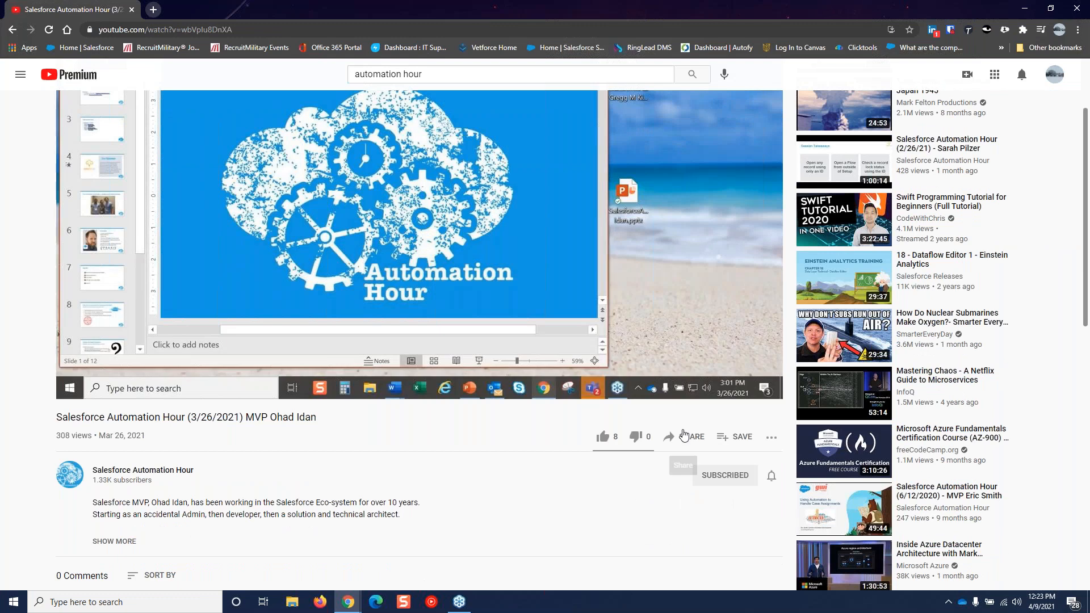
click(683, 440)
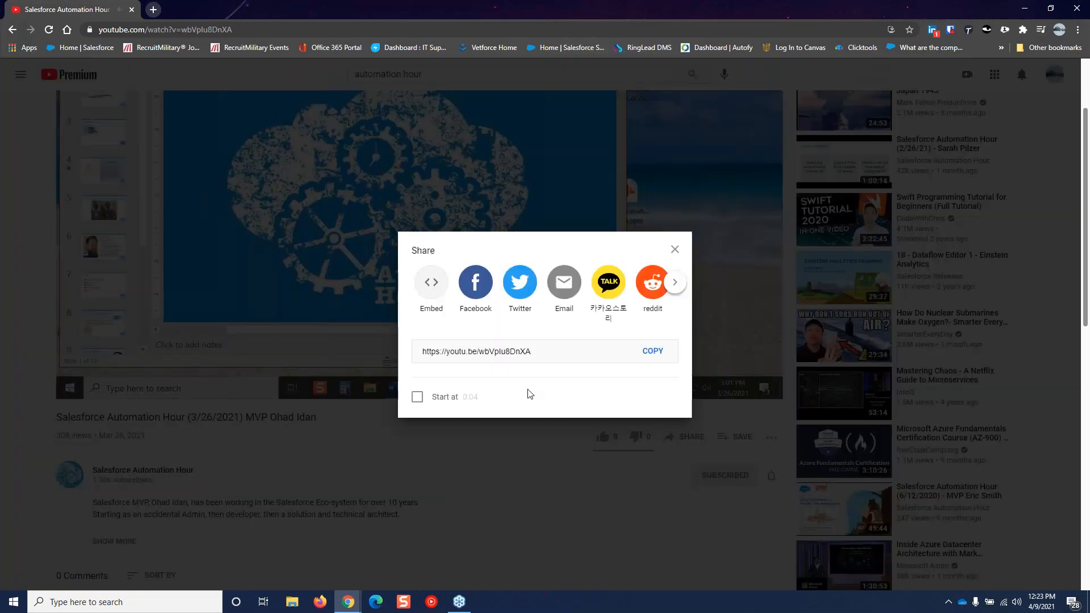
click(430, 283)
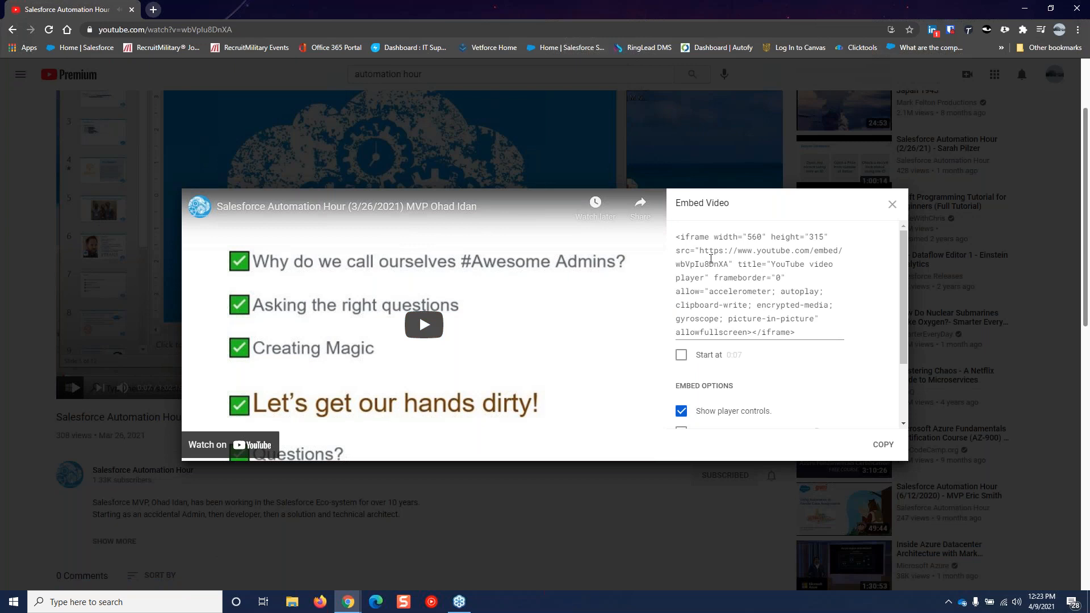
mouse_move(699, 252)
mouse_down()
mouse_move(727, 262)
mouse_move(702, 250)
mouse_up()
click(727, 262)
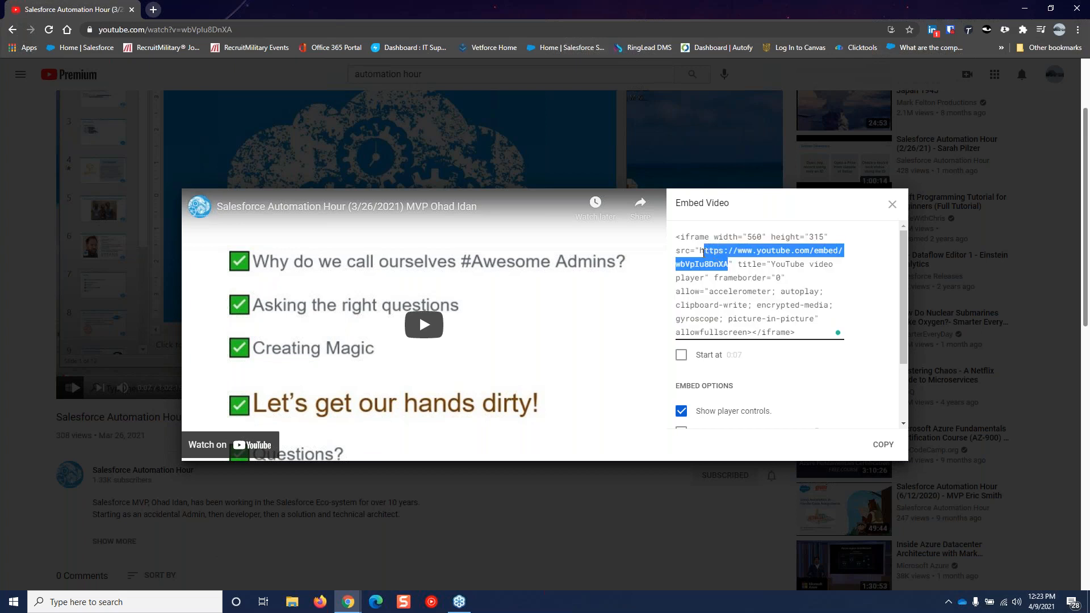
click(702, 250)
right_click(708, 253)
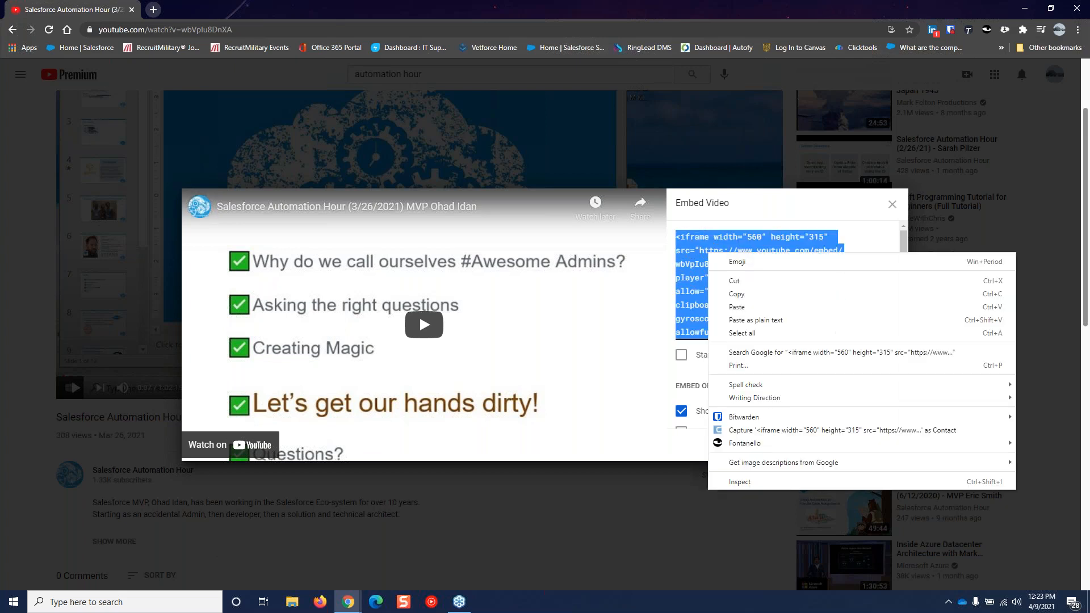
click(734, 293)
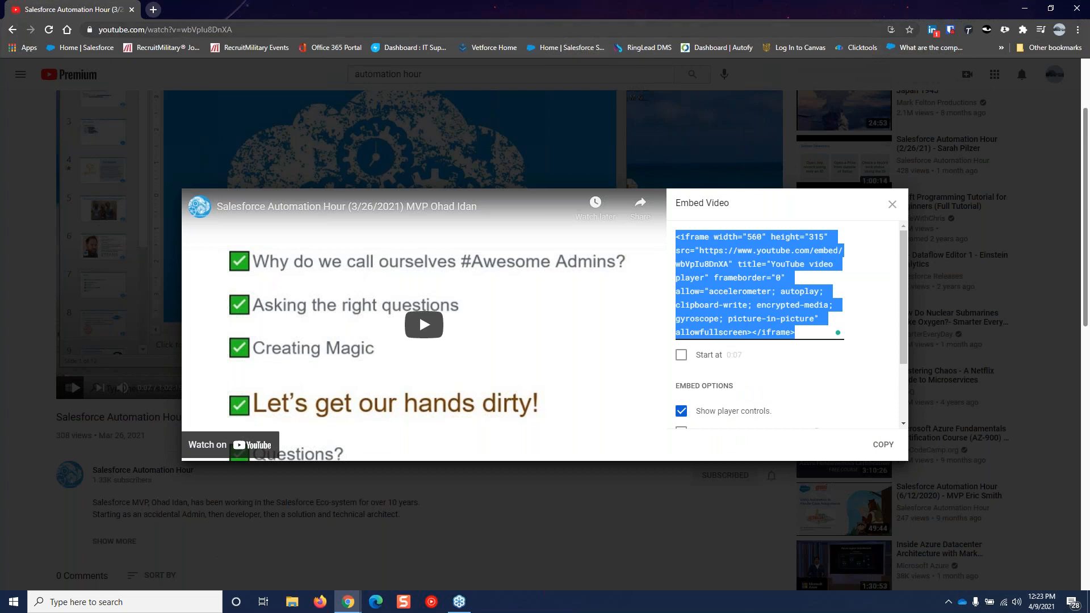
Move the YouTube window aside and paste the embed code into the Video Embed URL field
click(1049, 12)
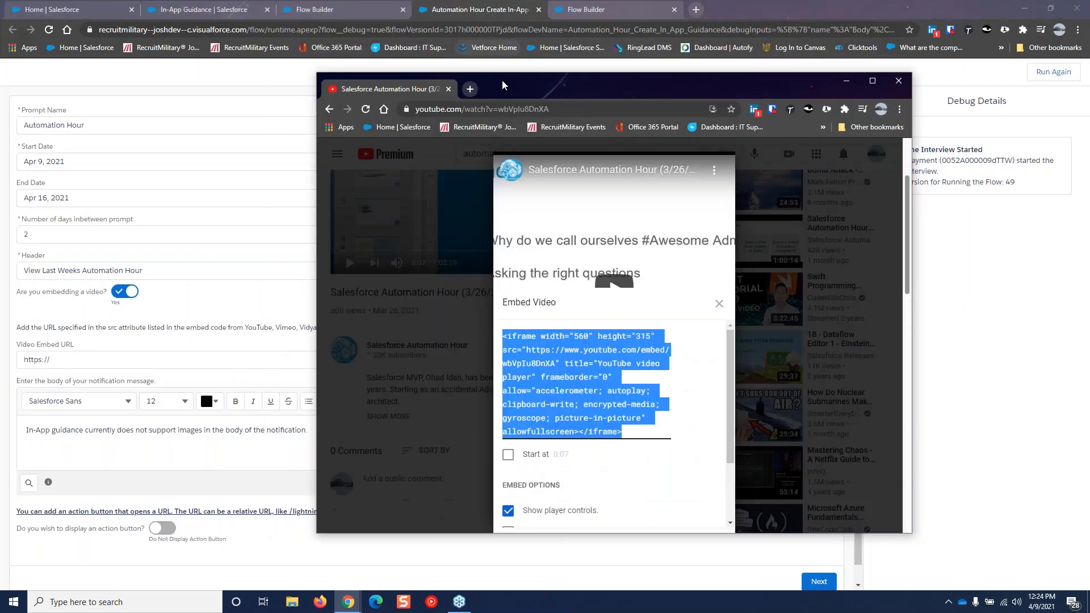
drag(506, 79, 1089, 79)
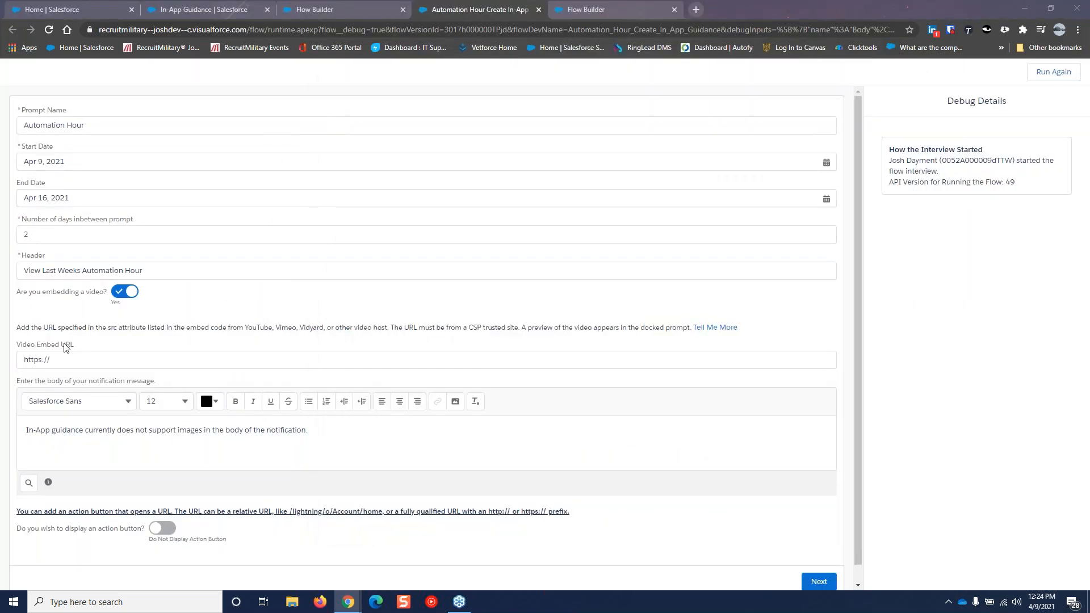
click(95, 358)
right_click(95, 358)
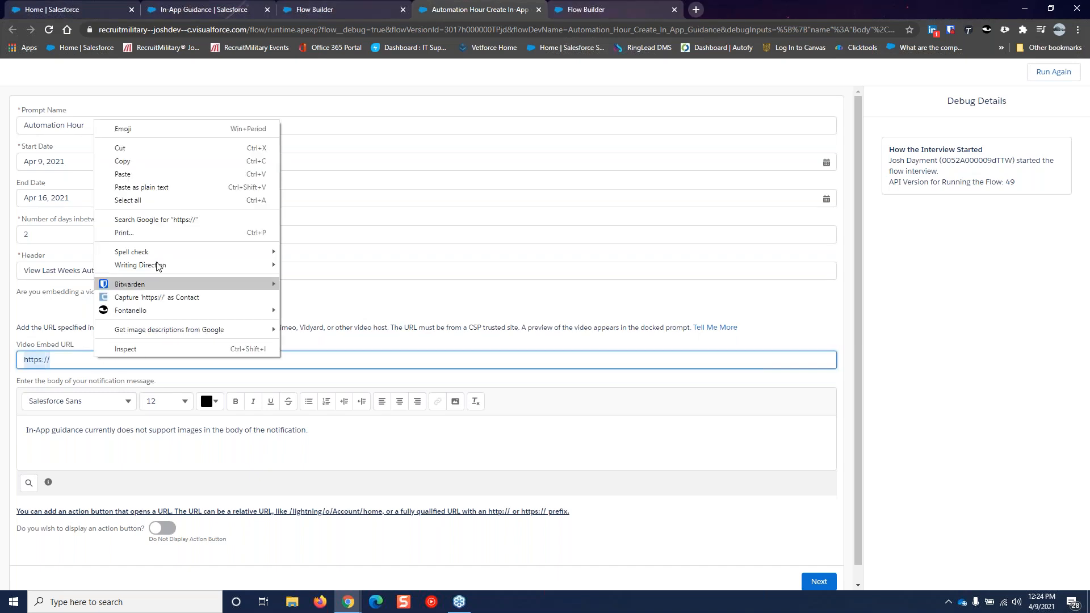
click(130, 179)
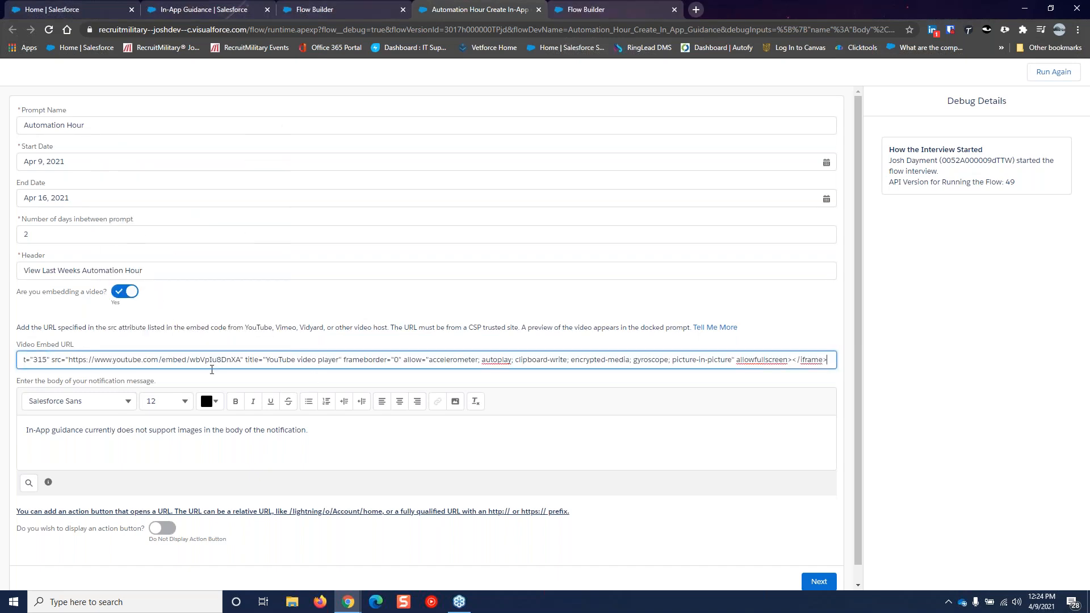
drag(241, 358, 1015, 323)
key(BackSpace)
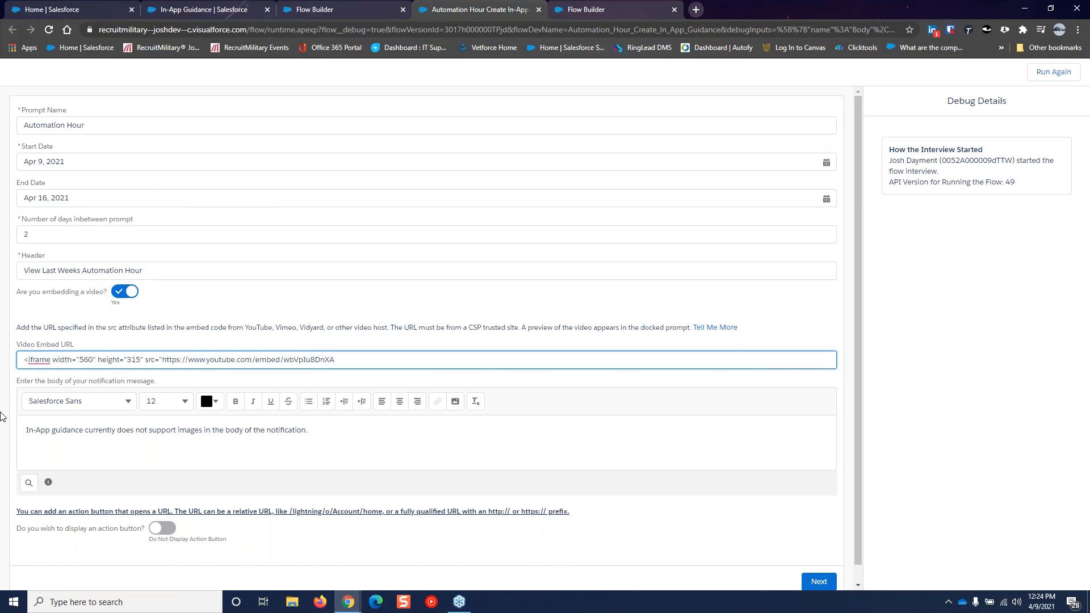
drag(161, 359, 12, 386)
key(BackSpace)
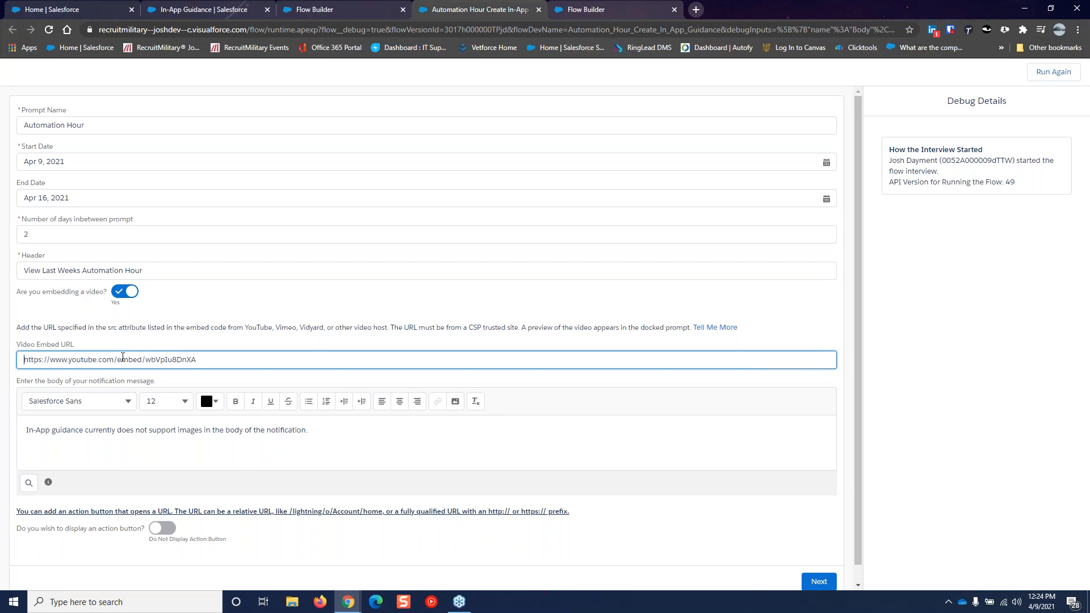
drag(118, 357, 141, 356)
click(152, 340)
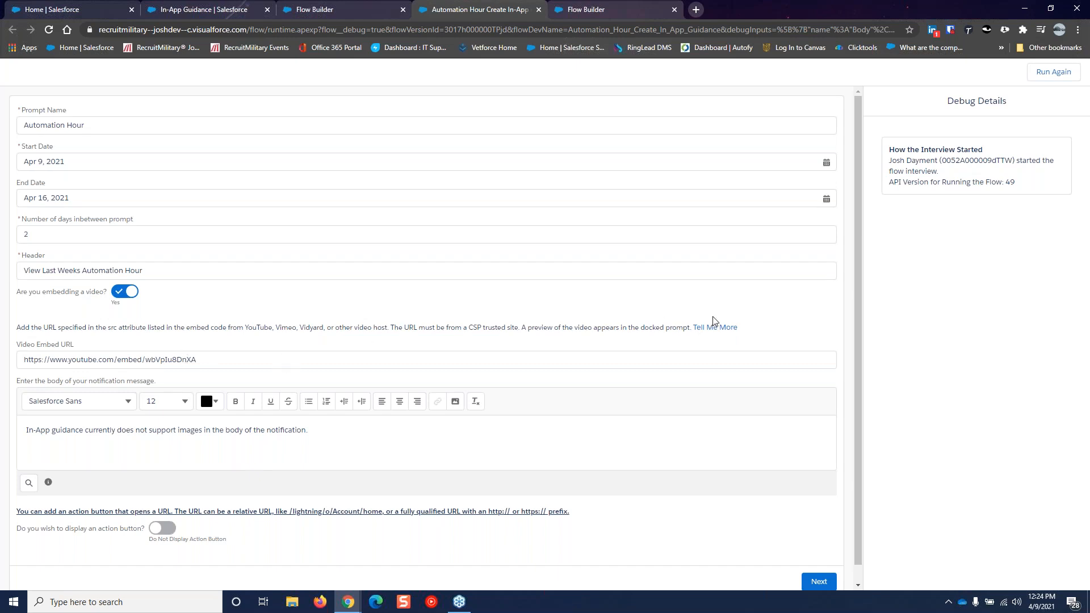
scroll(474, 460, down, 1)
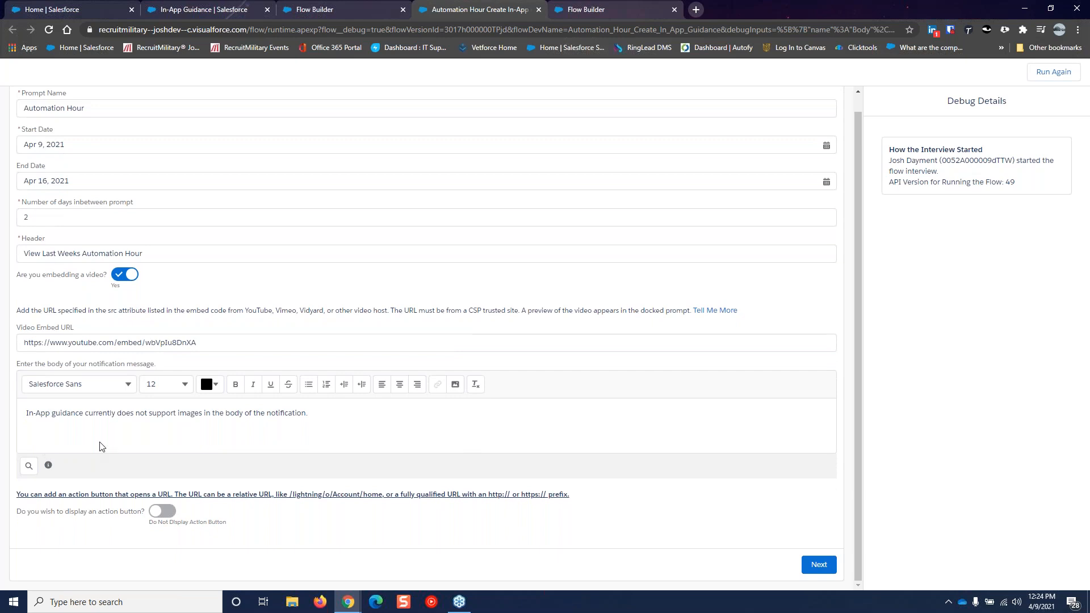
Replace the body text with a sentence about last week's Automation Hour
triple_click(84, 414)
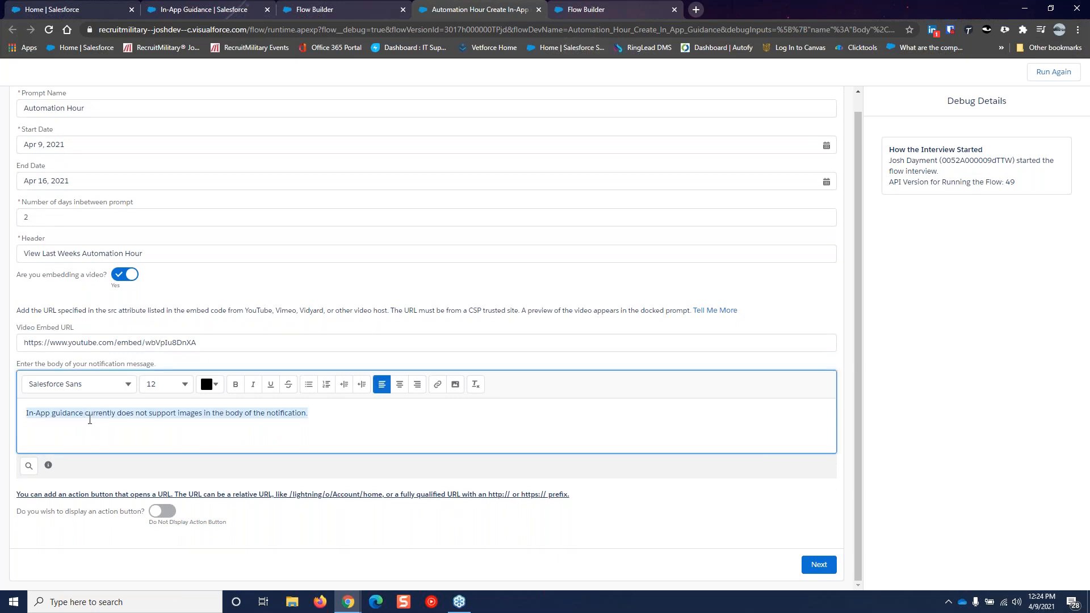
text(This the Autma)
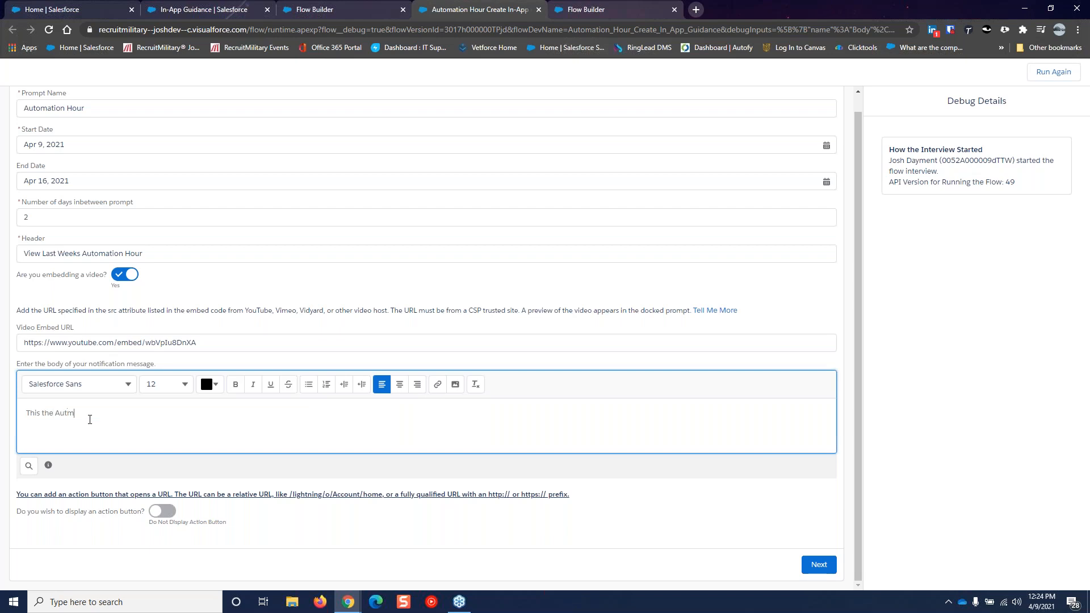
key(BackSpace)
text(tomation Hour from Ohad from Last Week.)
Leave the action button turned off and submit the form
click(160, 512)
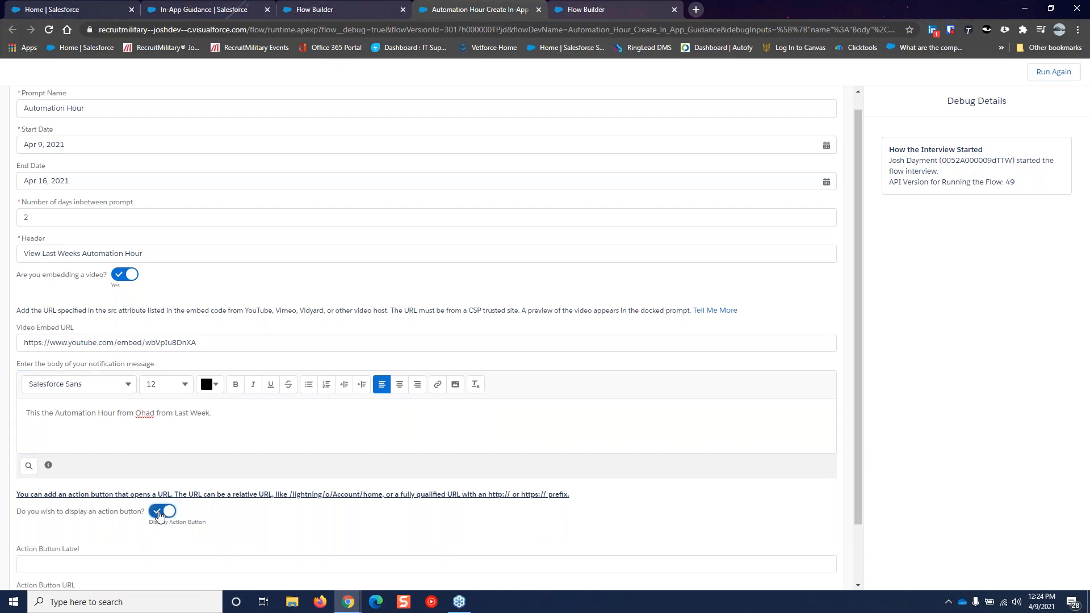
scroll(210, 502, down, 1)
click(171, 459)
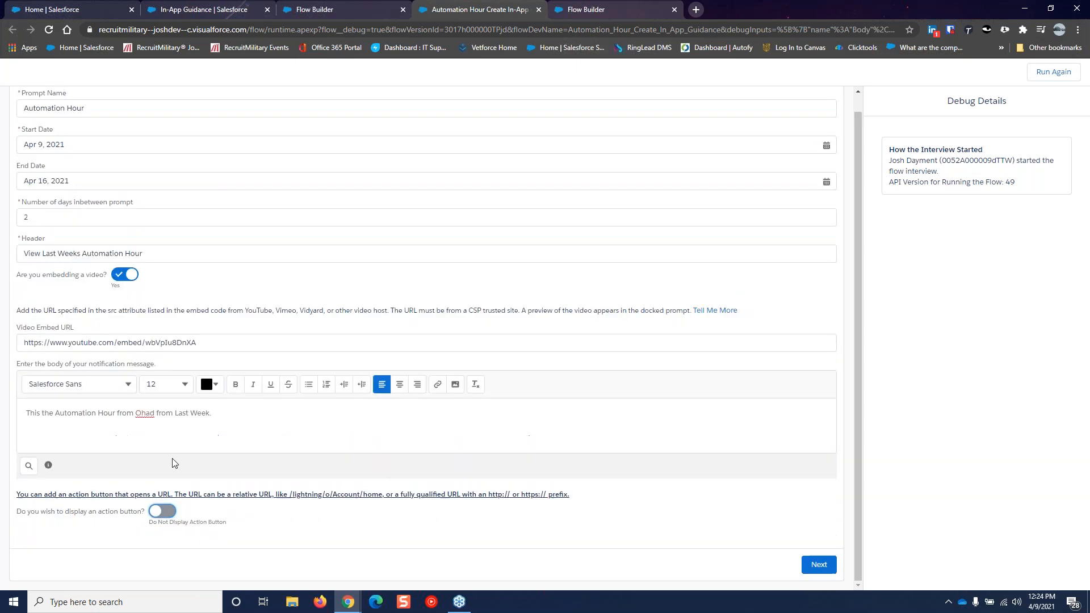
click(817, 565)
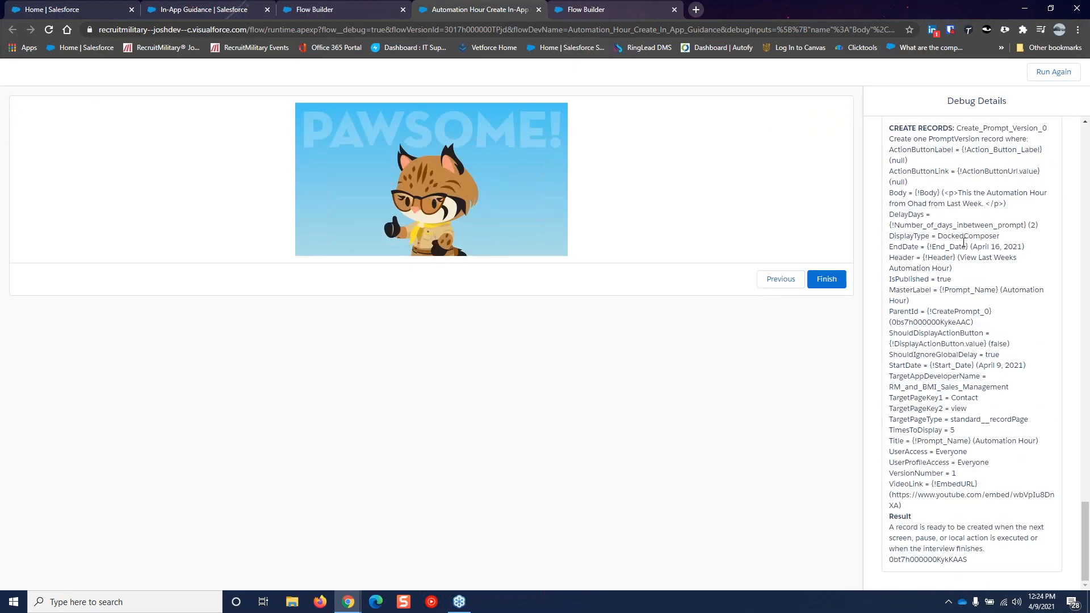
Review the Debug Details for the created prompts and prompt versions, then finish the debug run
scroll(963, 242, up, 10)
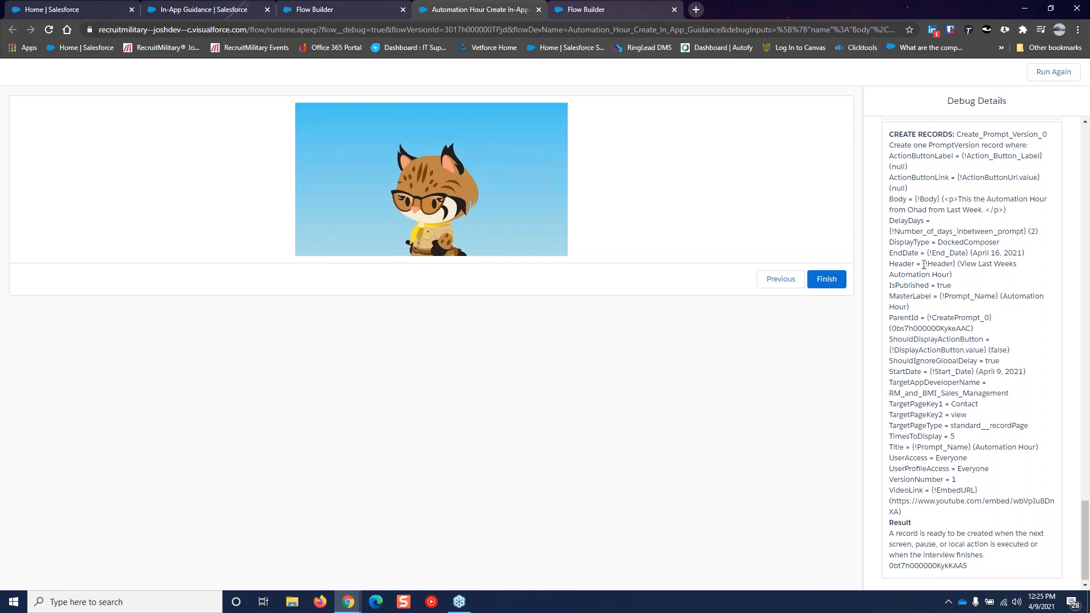
scroll(917, 267, up, 15)
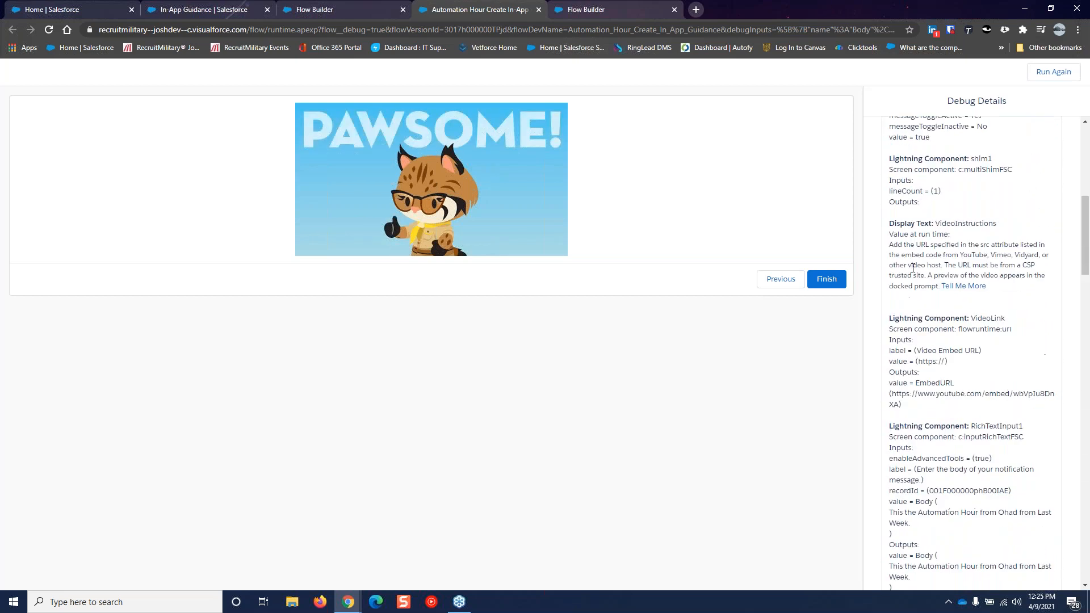
scroll(945, 282, down, 8)
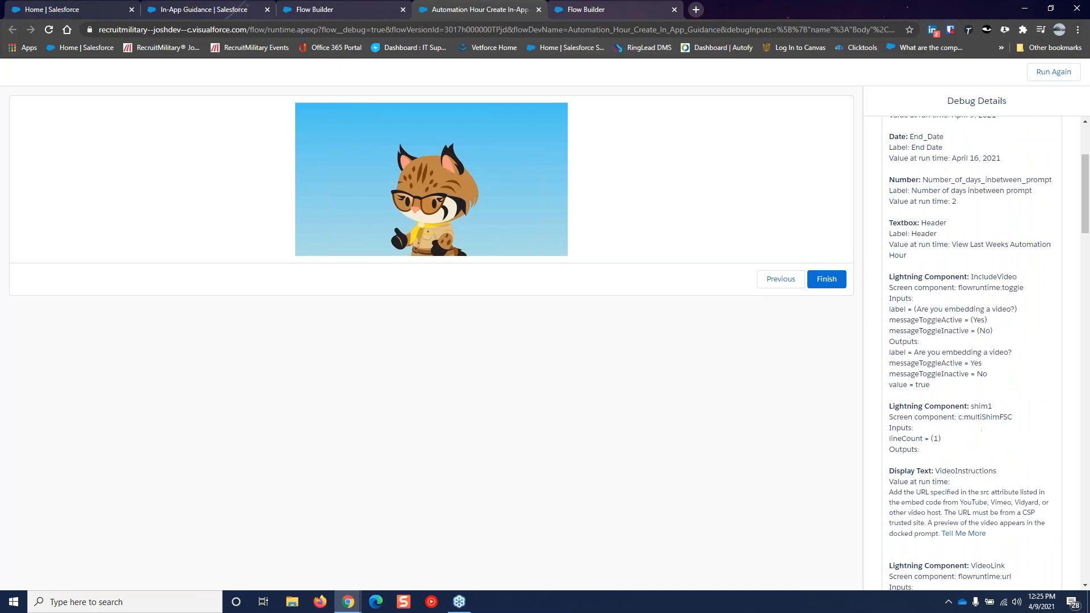
scroll(945, 282, down, 5)
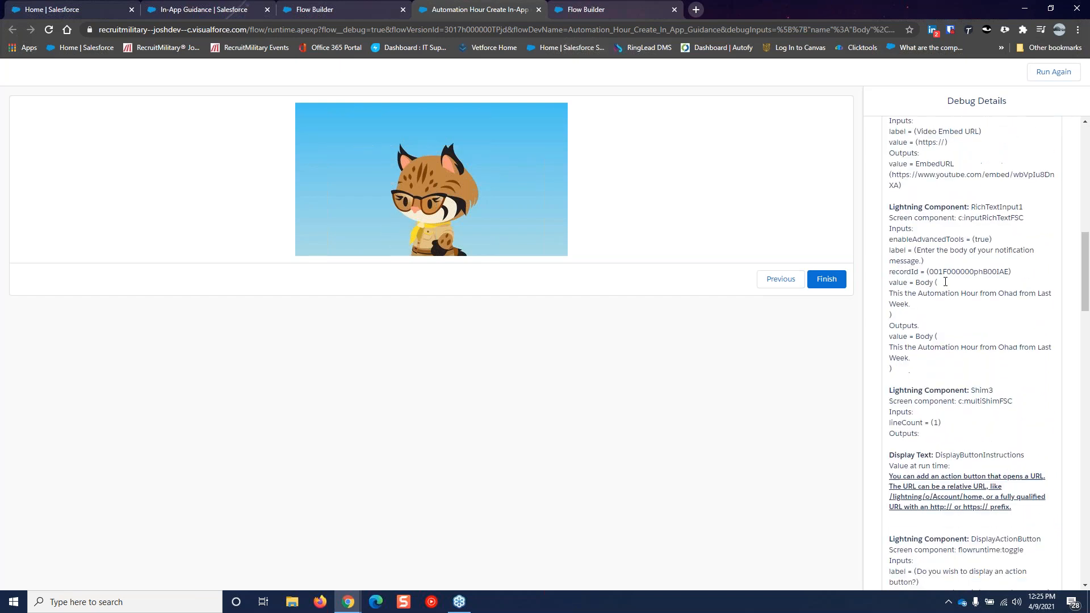
scroll(956, 292, down, 10)
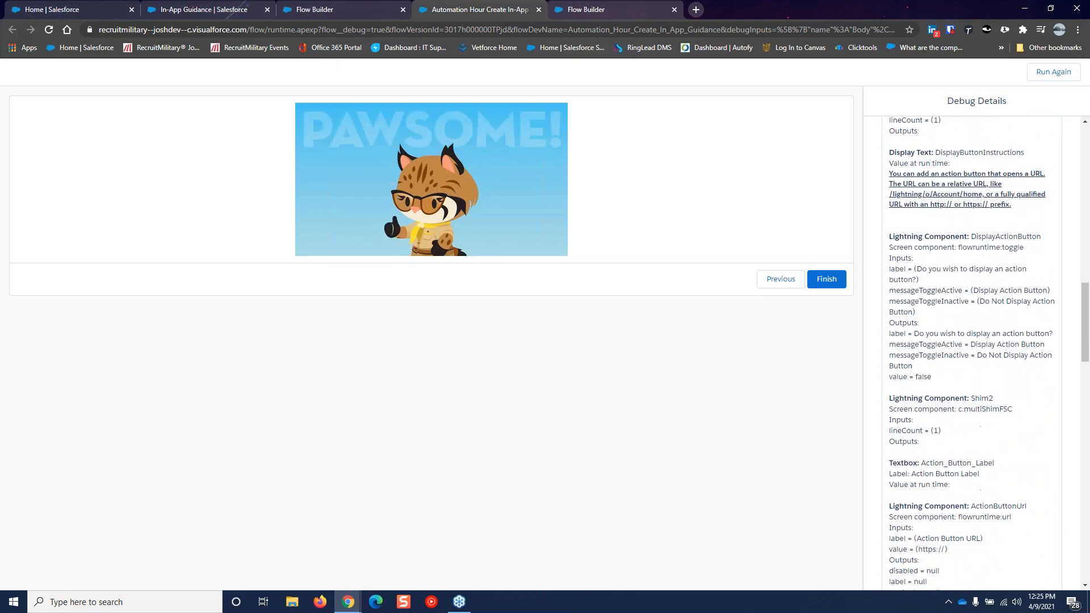
scroll(971, 352, down, 3)
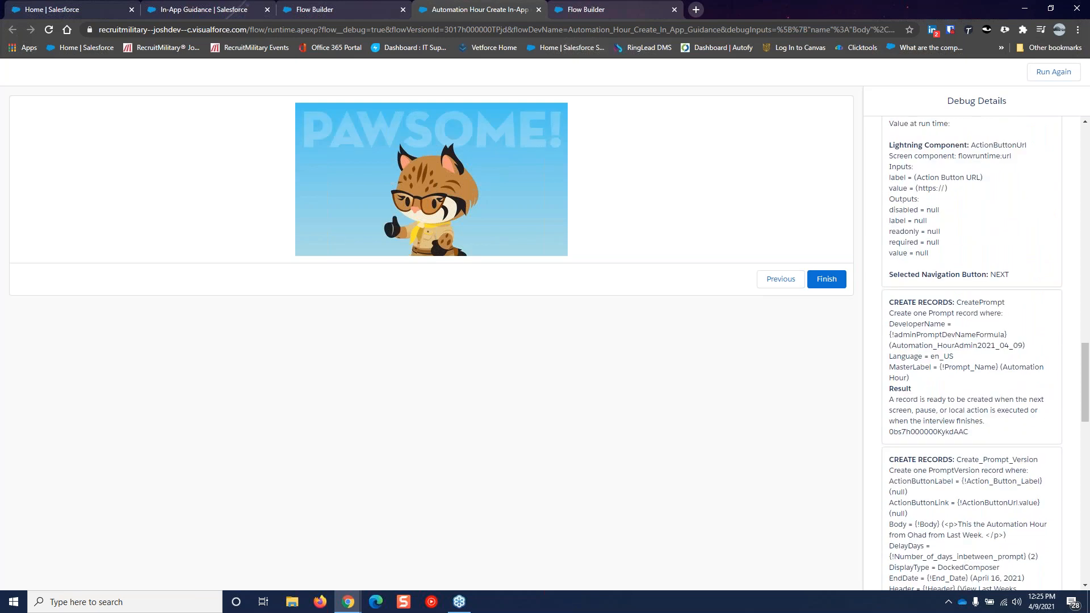
scroll(971, 352, down, 3)
scroll(970, 309, down, 12)
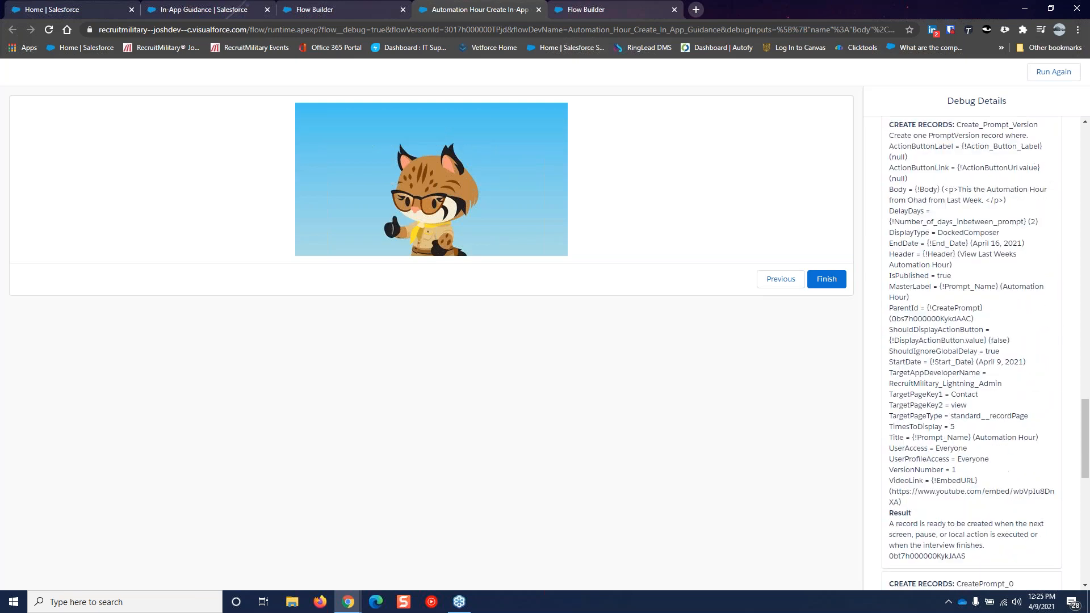
scroll(969, 310, down, 2)
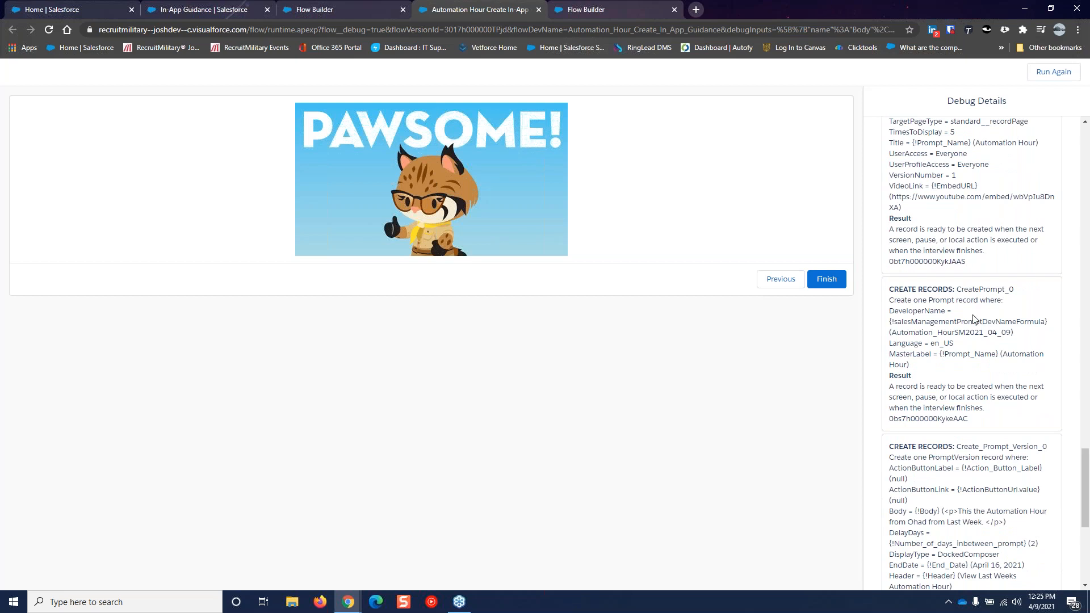
scroll(977, 345, down, 8)
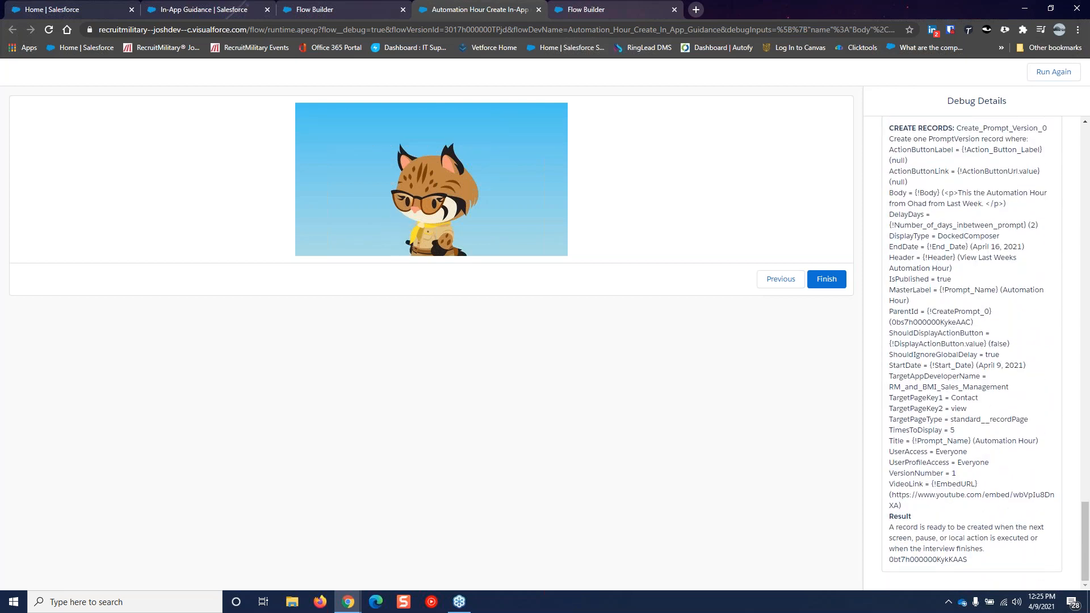
click(828, 280)
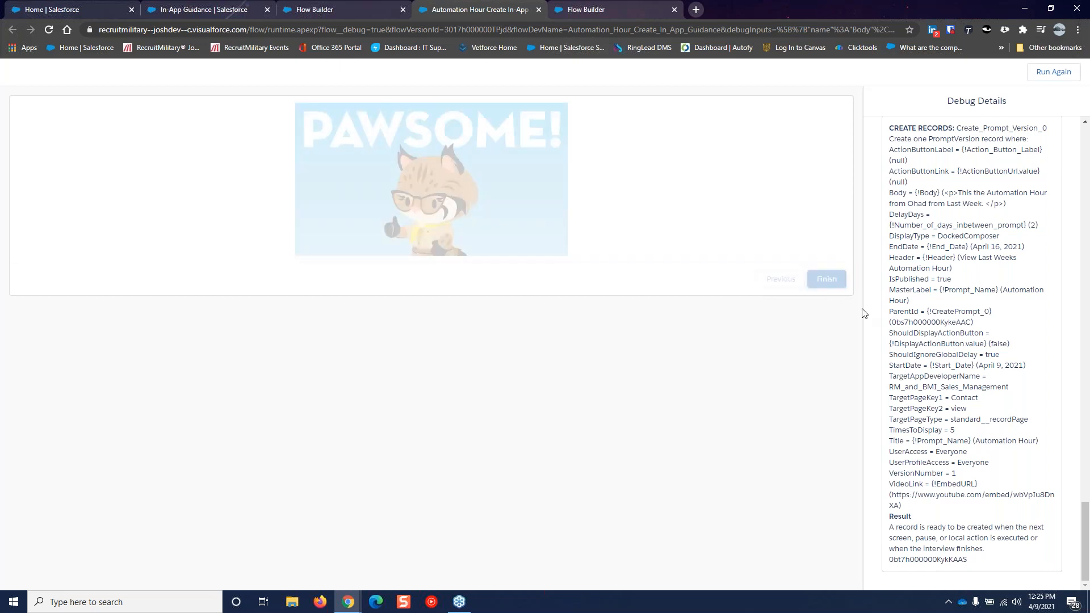
Refresh the In-App Guidance list to show the new Automation Hour prompts and adjust the App and Location column widths
click(215, 12)
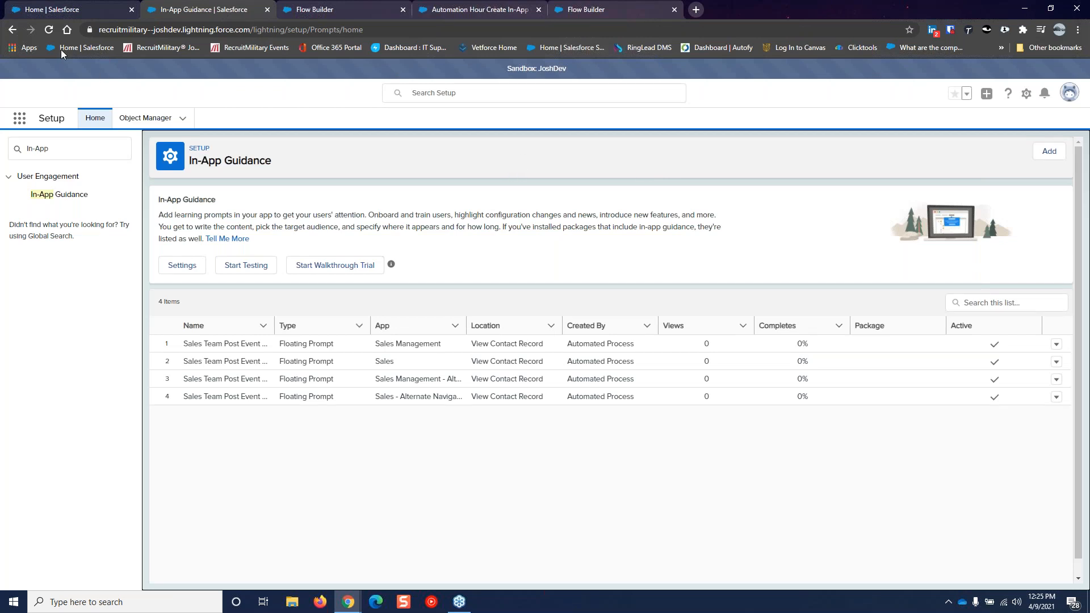
click(45, 32)
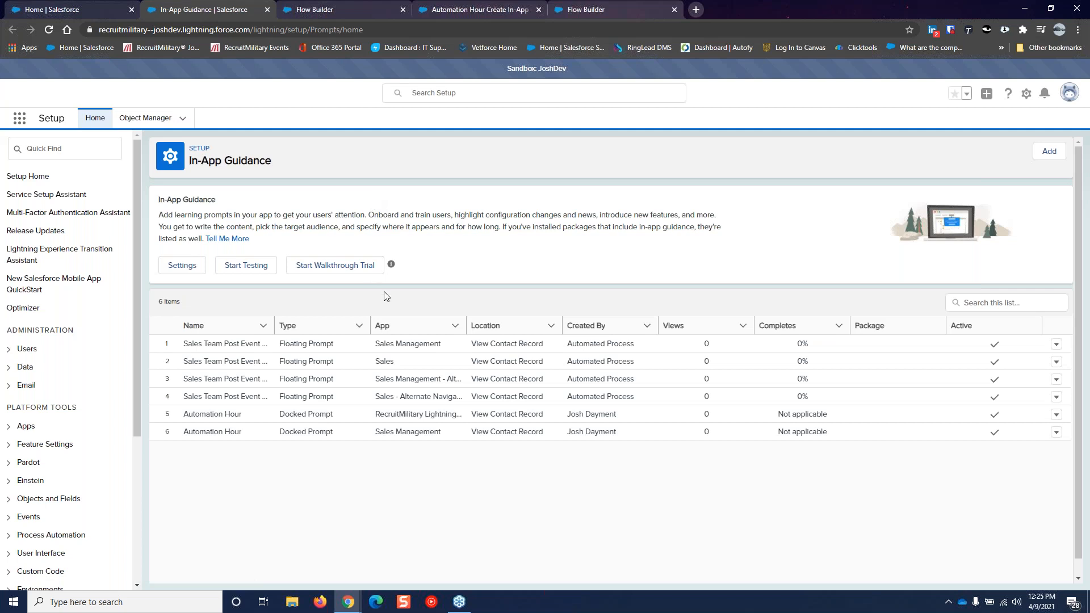
drag(466, 328, 517, 328)
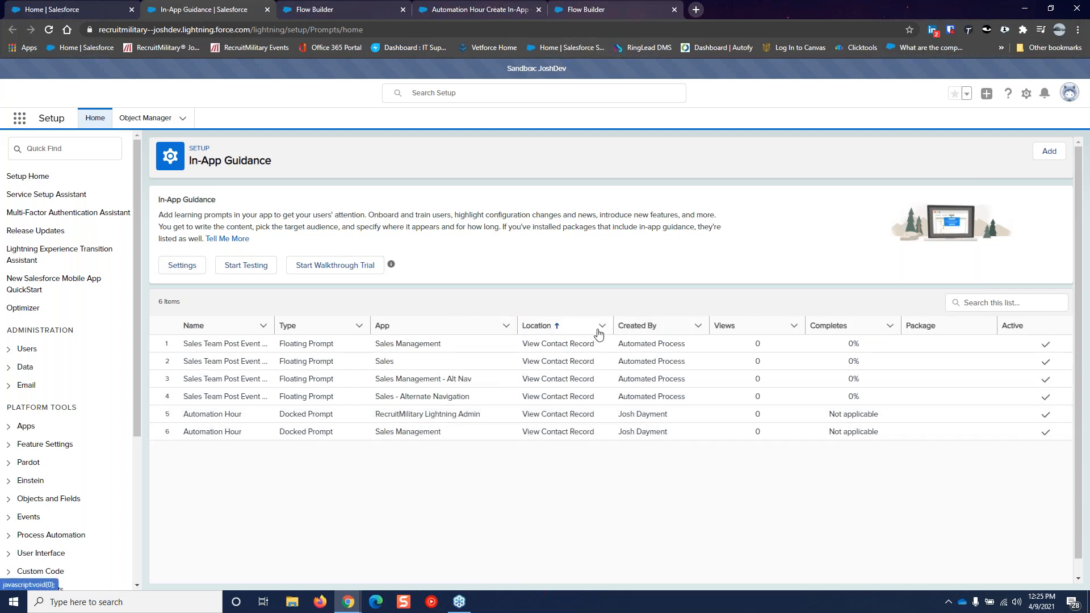
drag(608, 328, 563, 328)
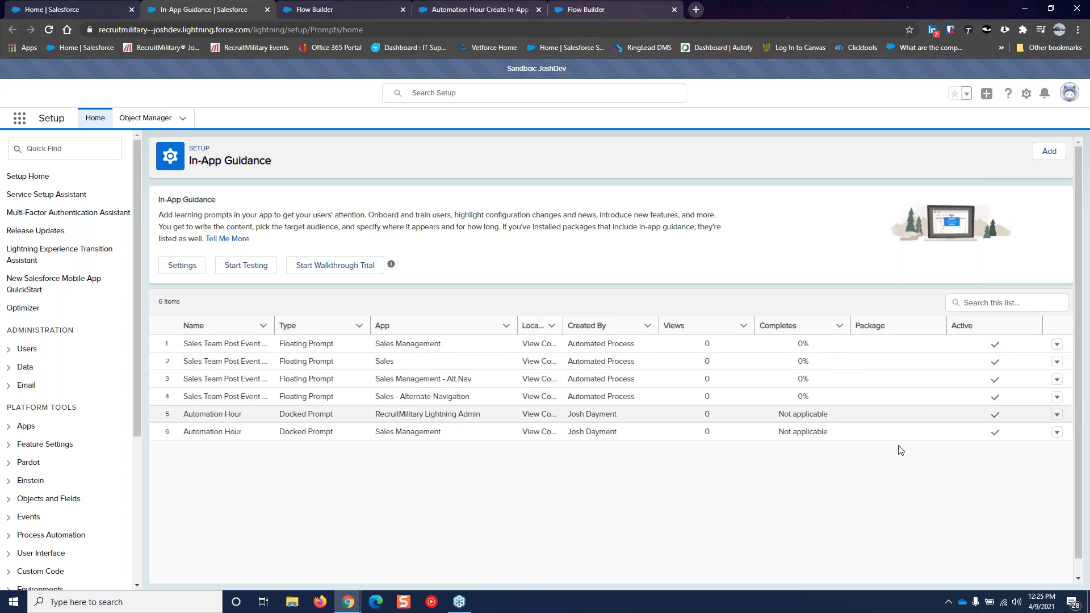
Preview the Automation Hour docked prompt, then open the adminPromptDevNameFormula formula back in Flow Builder
click(1056, 414)
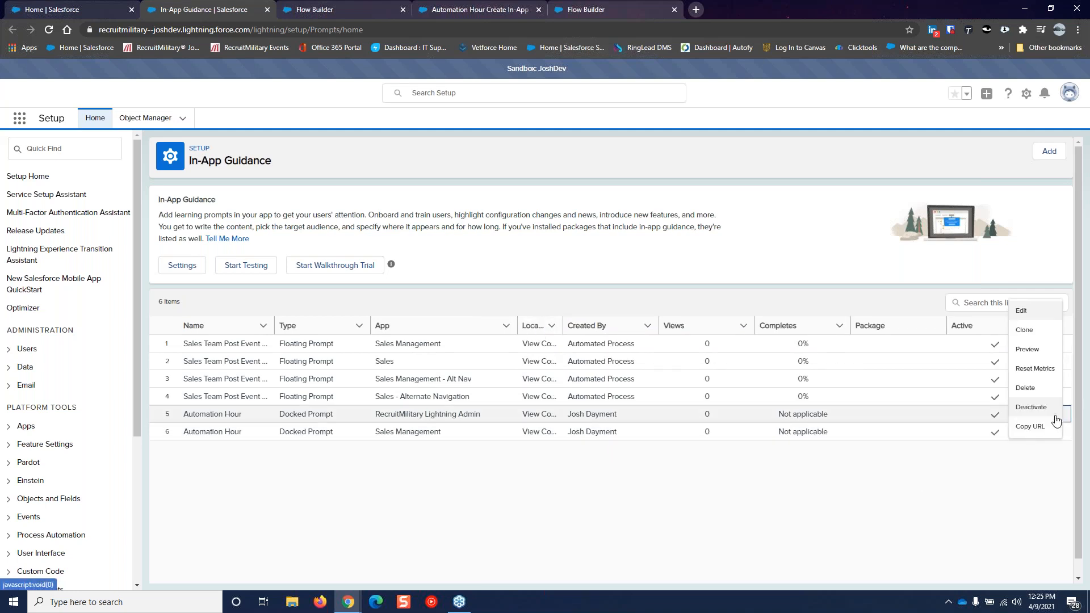
click(1028, 350)
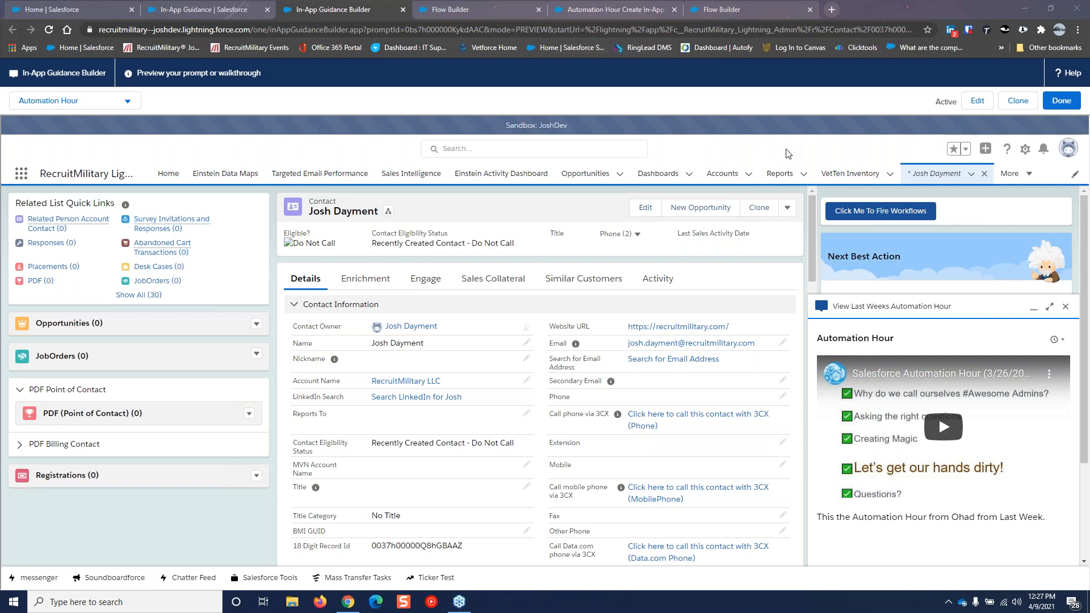
click(447, 10)
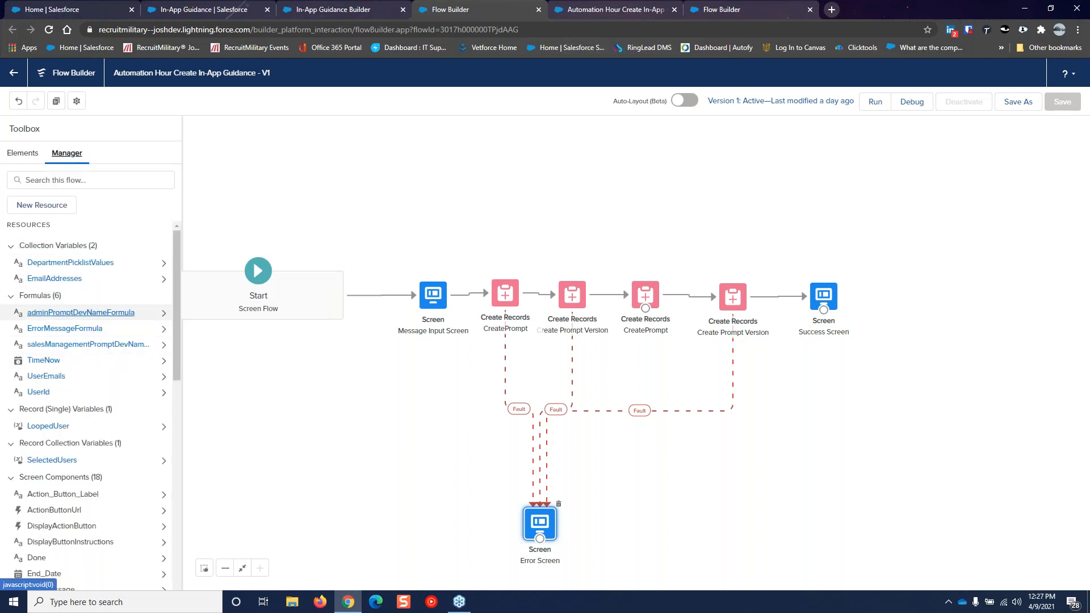
click(88, 314)
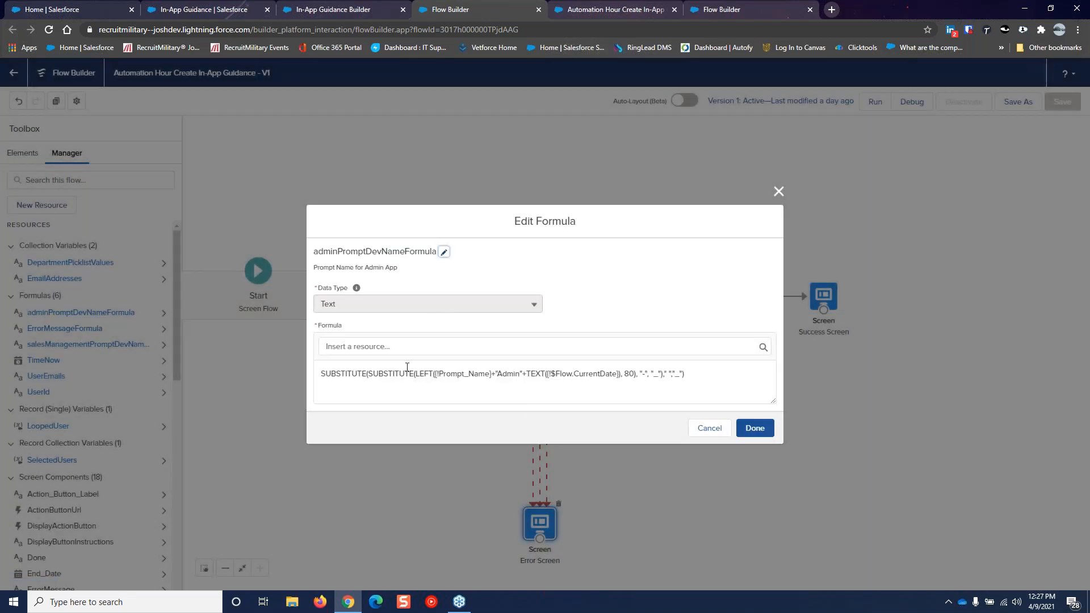
Read the enlarged adminPromptDevNameFormula, close it unchanged, and return to the Contact record preview
drag(773, 401, 780, 430)
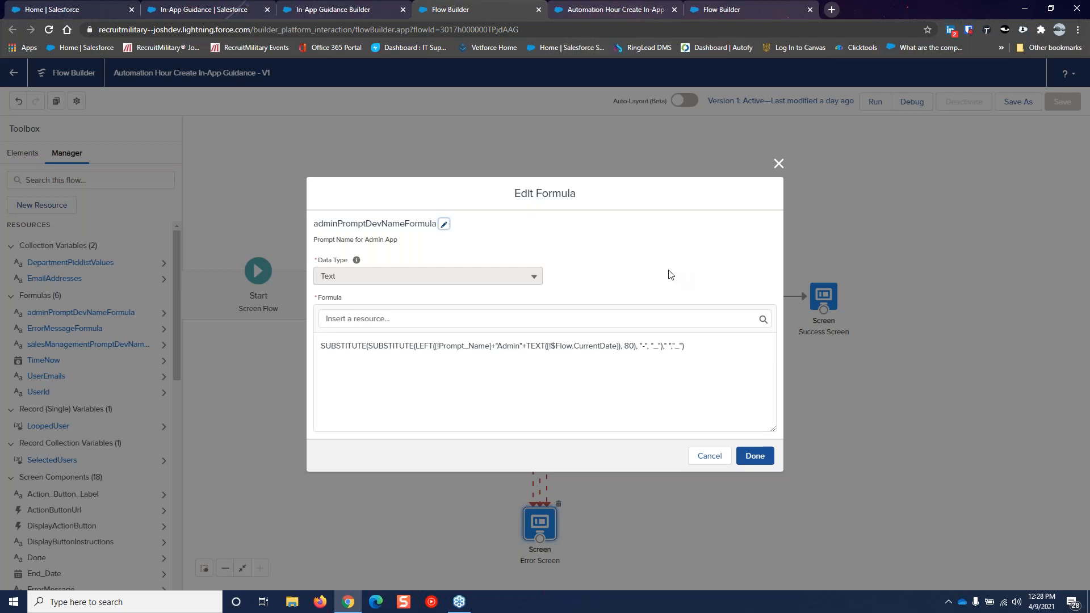
click(779, 163)
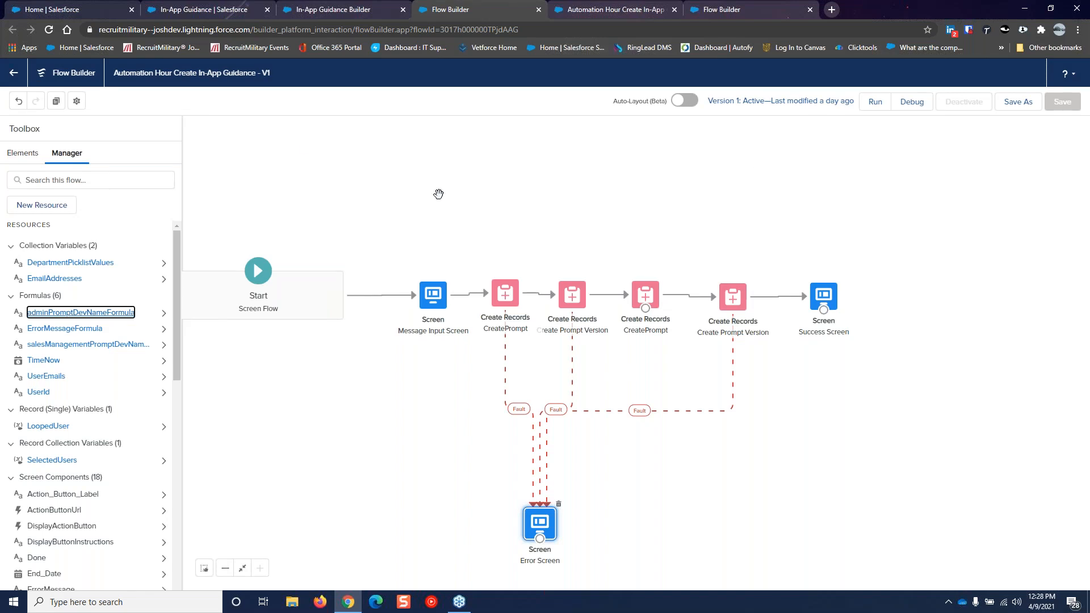
click(310, 10)
Return to the In-App Guidance list showing six prompts, including both Automation Hour docked prompts
click(233, 7)
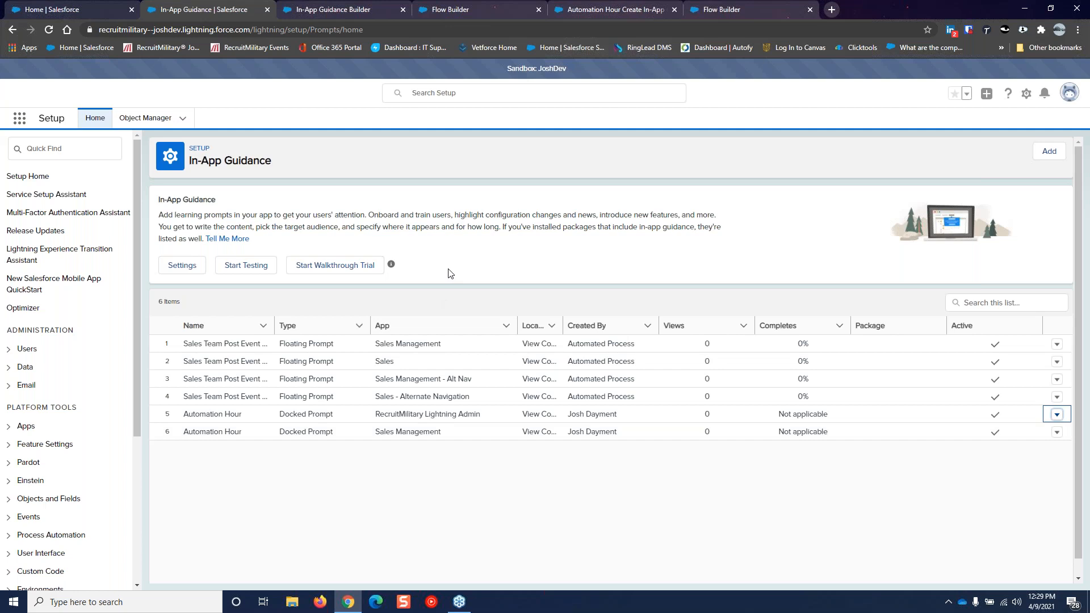
On the Salesforce Home page, dismiss the 'Save Yourself Some Clicks' prompt and show Salesforce Tools
click(95, 7)
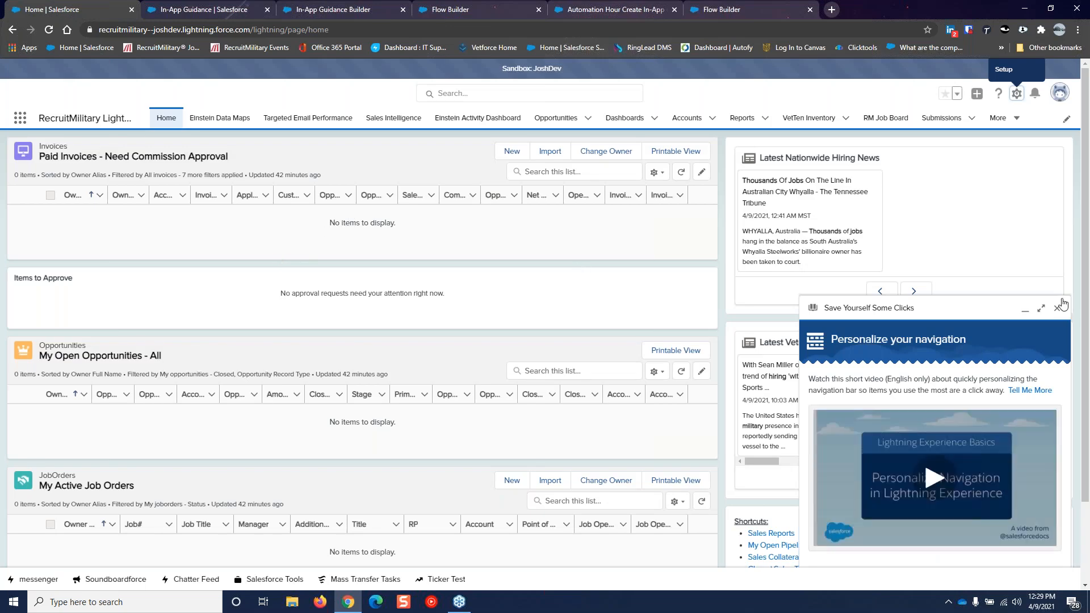
click(1058, 309)
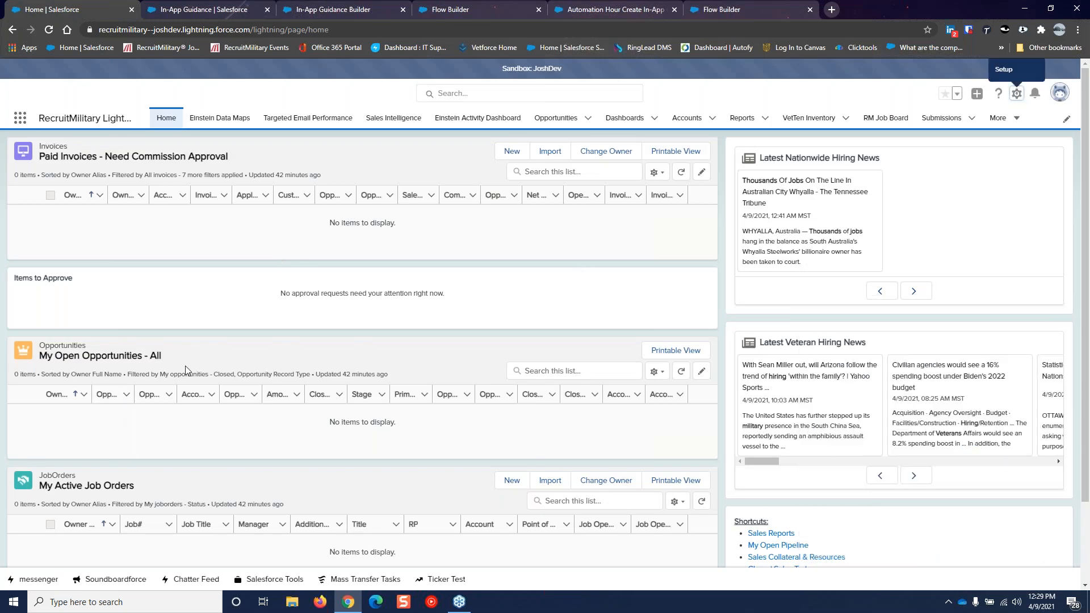
click(267, 580)
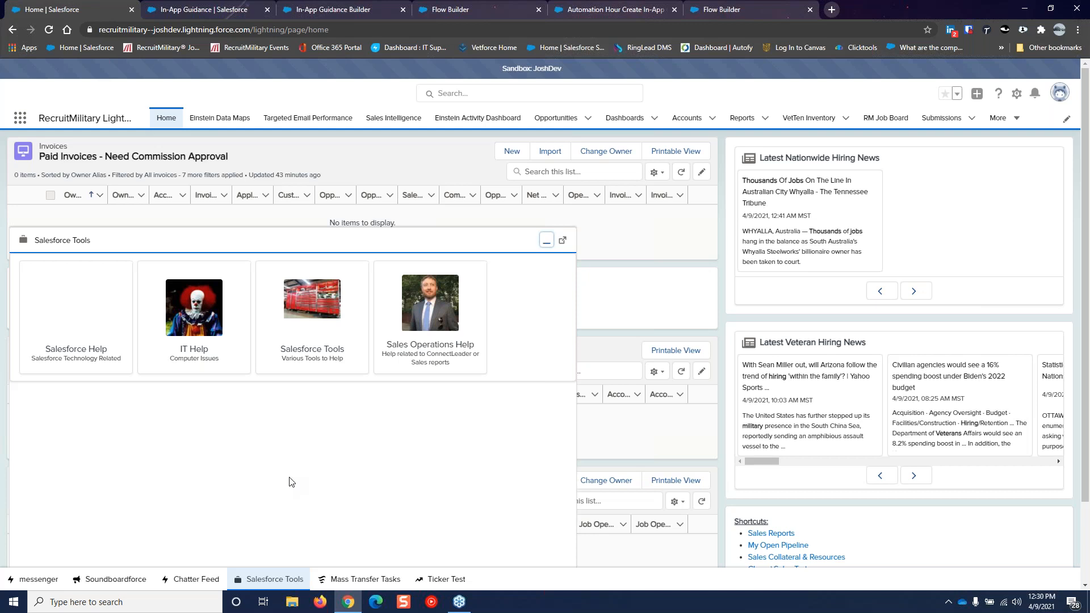
Browse the tool tiles in the Salesforce Tools category, then minimize the Salesforce Tools panel
click(300, 356)
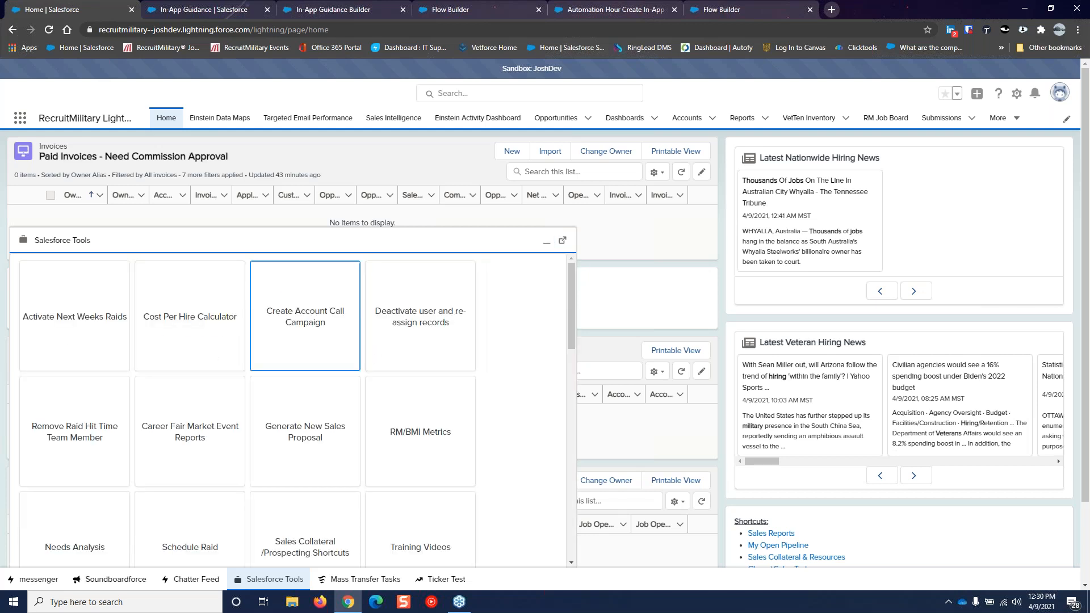
scroll(510, 340, down, 1)
scroll(511, 340, down, 5)
scroll(511, 340, down, 3)
scroll(522, 375, down, 4)
scroll(522, 374, down, 2)
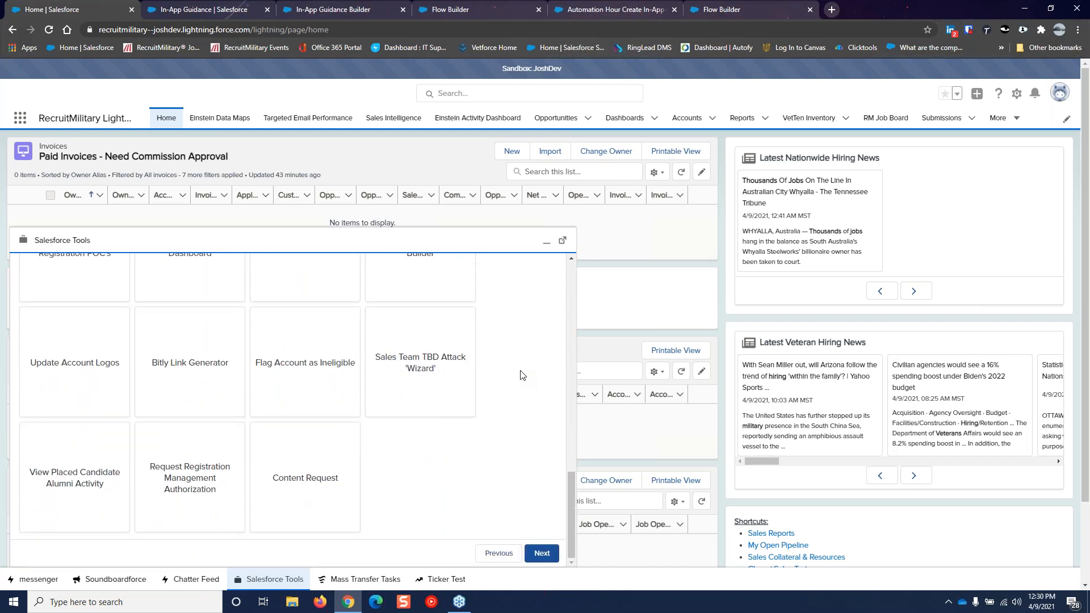
scroll(522, 375, up, 5)
scroll(522, 379, up, 5)
scroll(523, 379, up, 2)
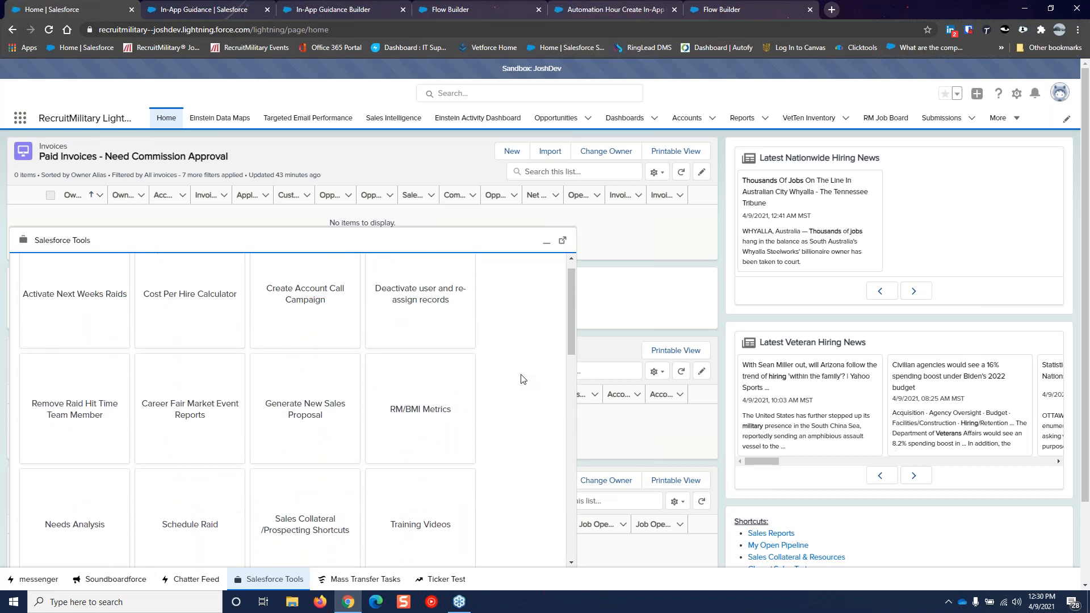
scroll(523, 379, up, 1)
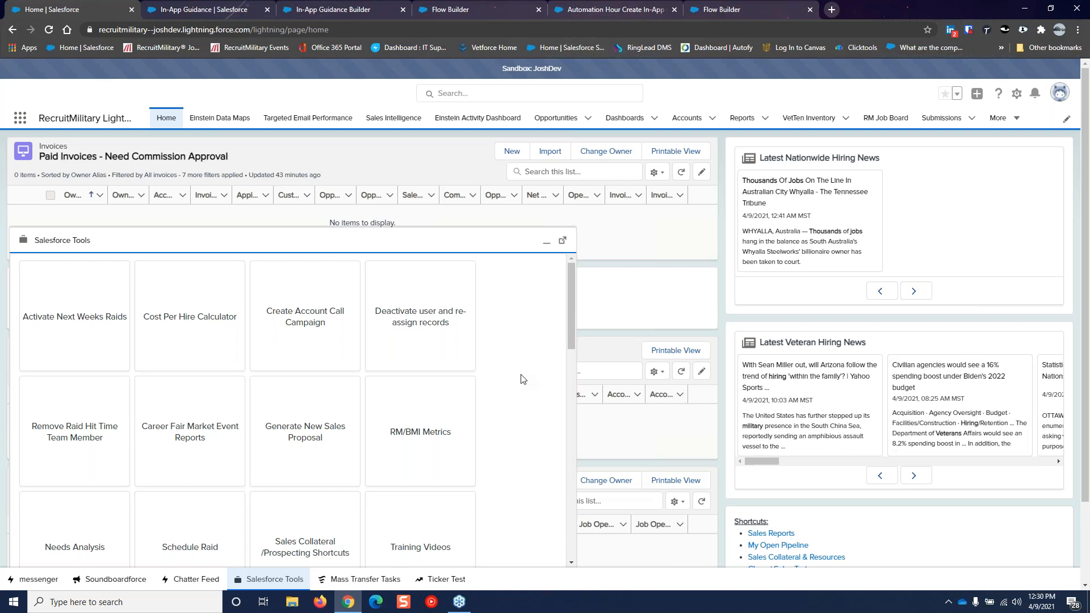
scroll(523, 379, down, 4)
scroll(523, 381, down, 3)
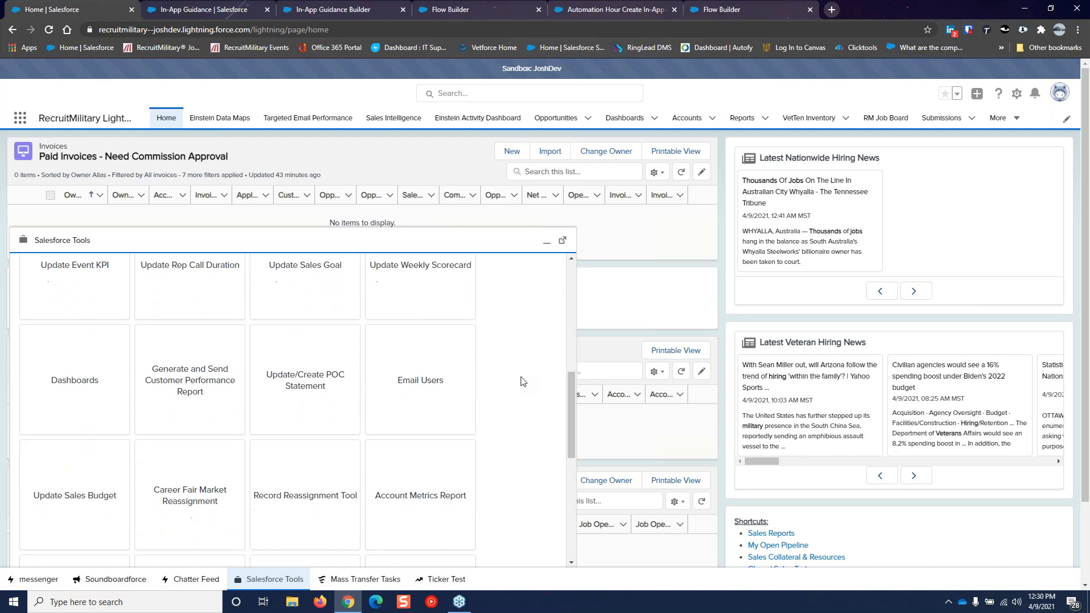
scroll(522, 381, down, 3)
scroll(523, 381, down, 2)
scroll(523, 381, down, 2)
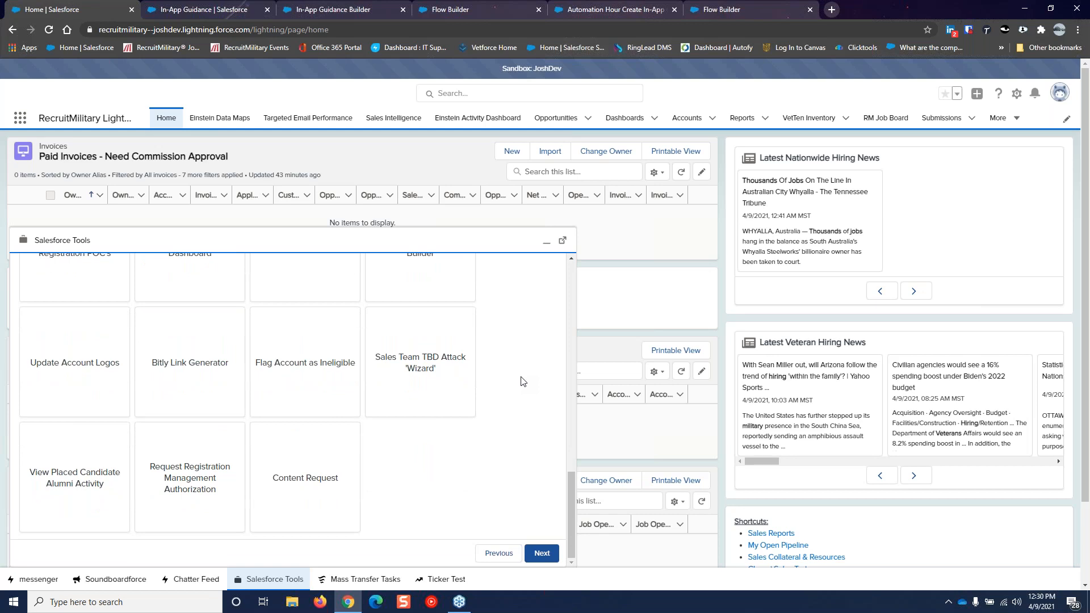
click(546, 241)
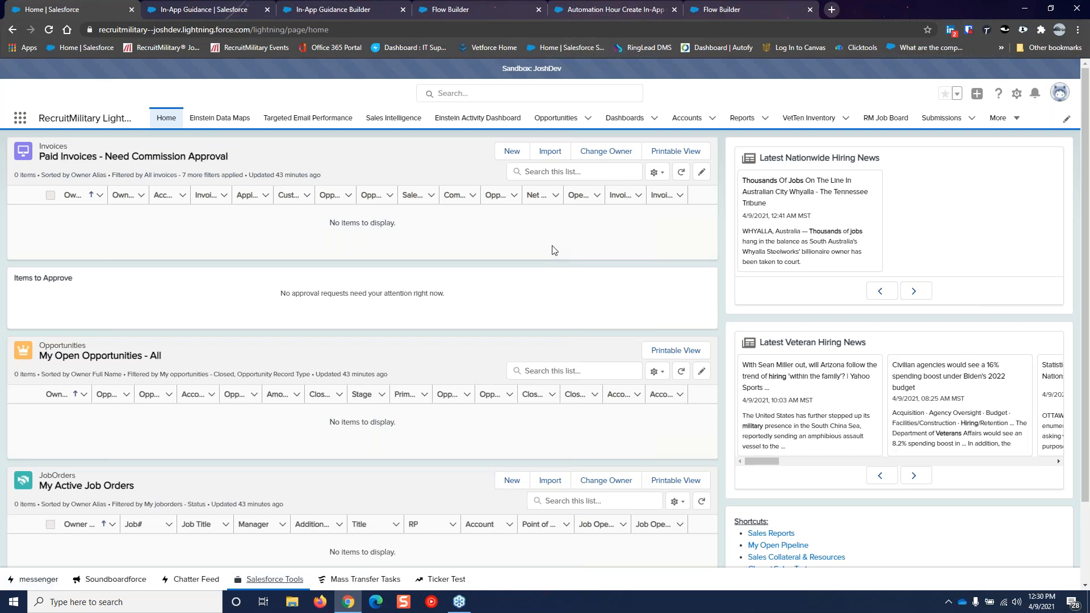
Create a new report on the Prompts report type, found by searching 'Prom'
click(741, 123)
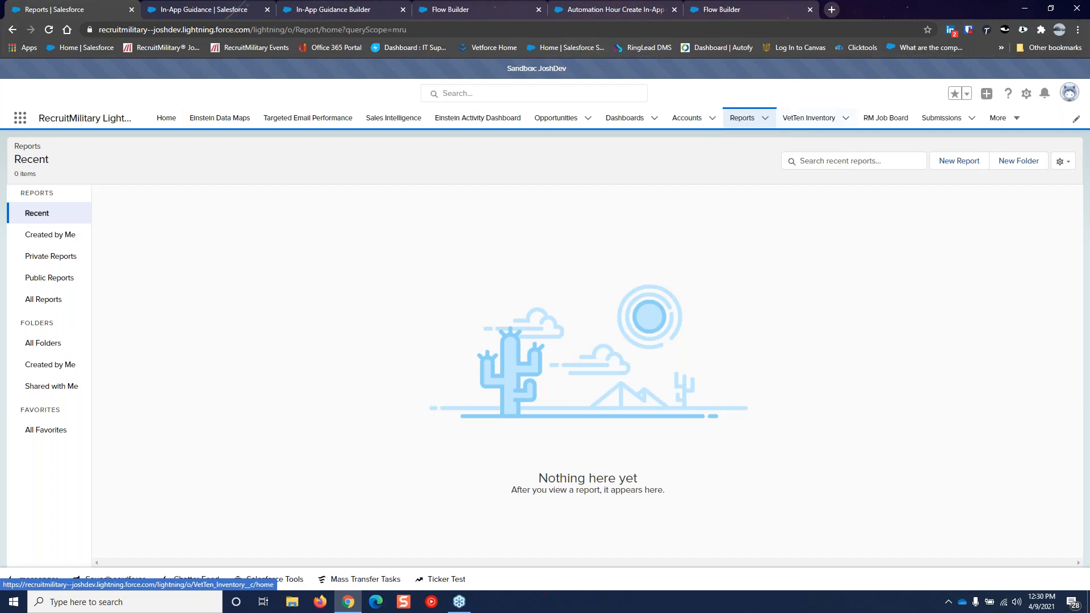
click(959, 161)
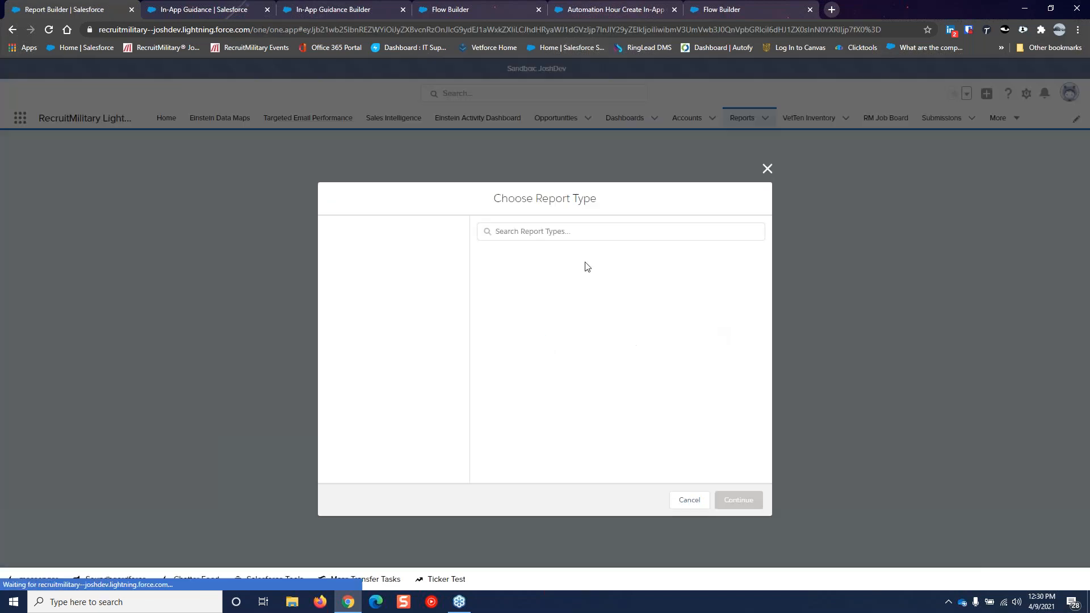
click(550, 231)
text(Prom)
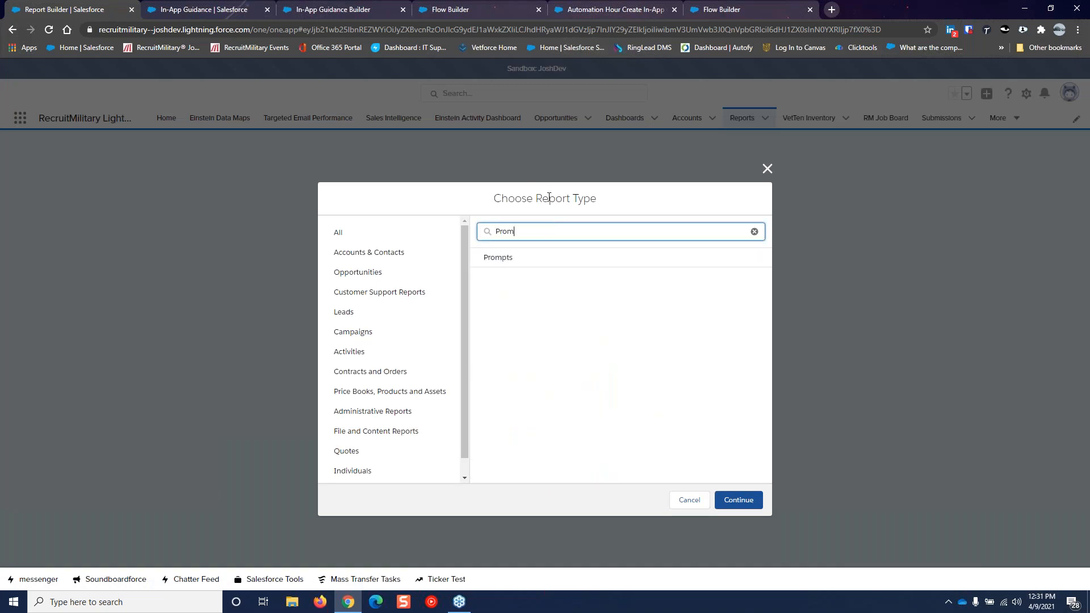
click(499, 262)
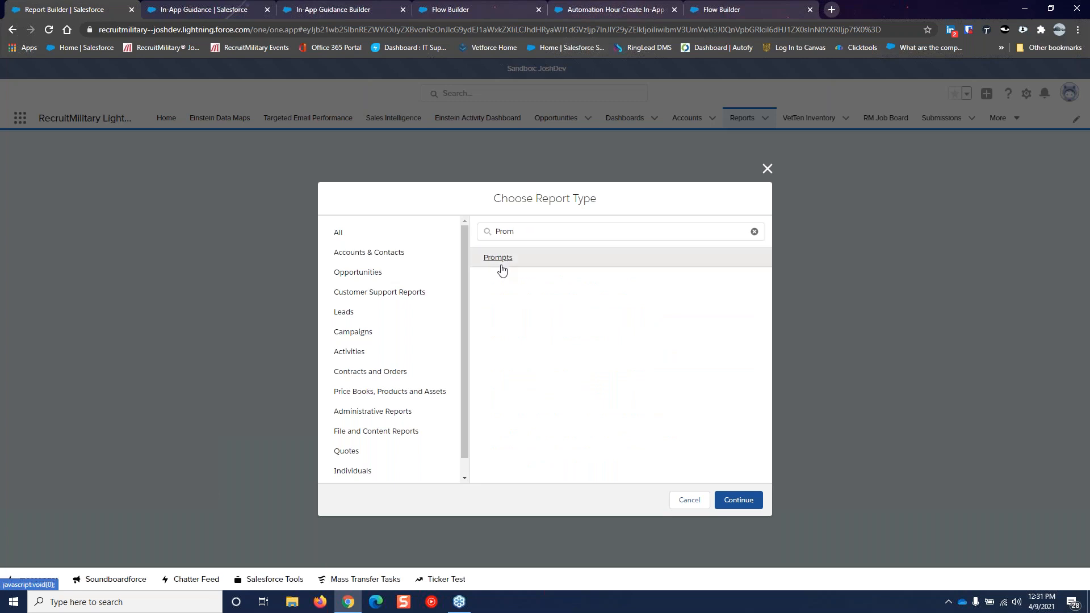
click(733, 500)
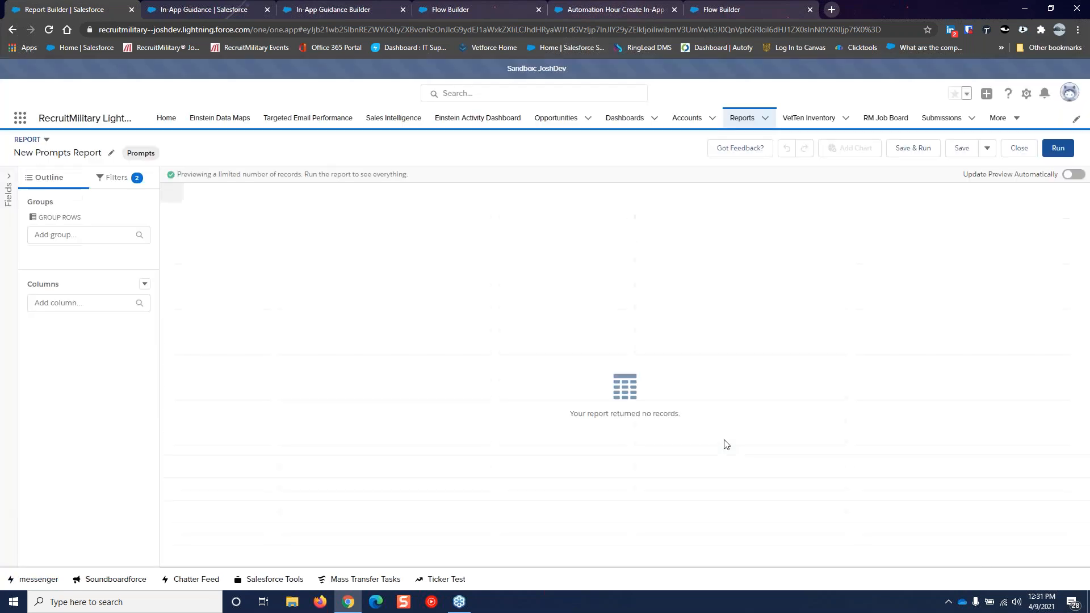
Review the report's filters and browse the prompt fields available for a new filter
click(112, 177)
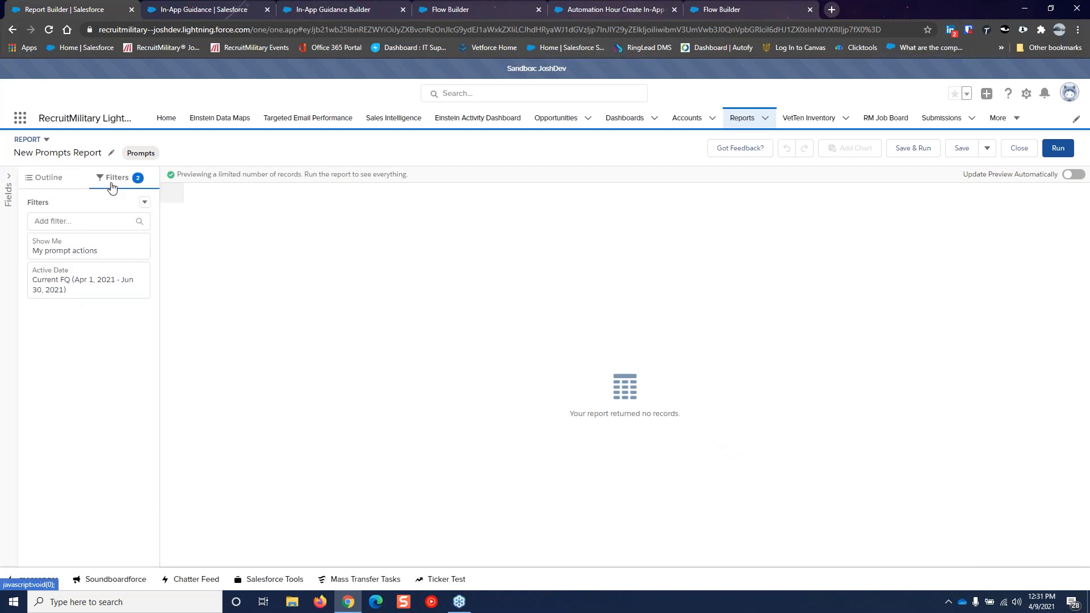
click(78, 221)
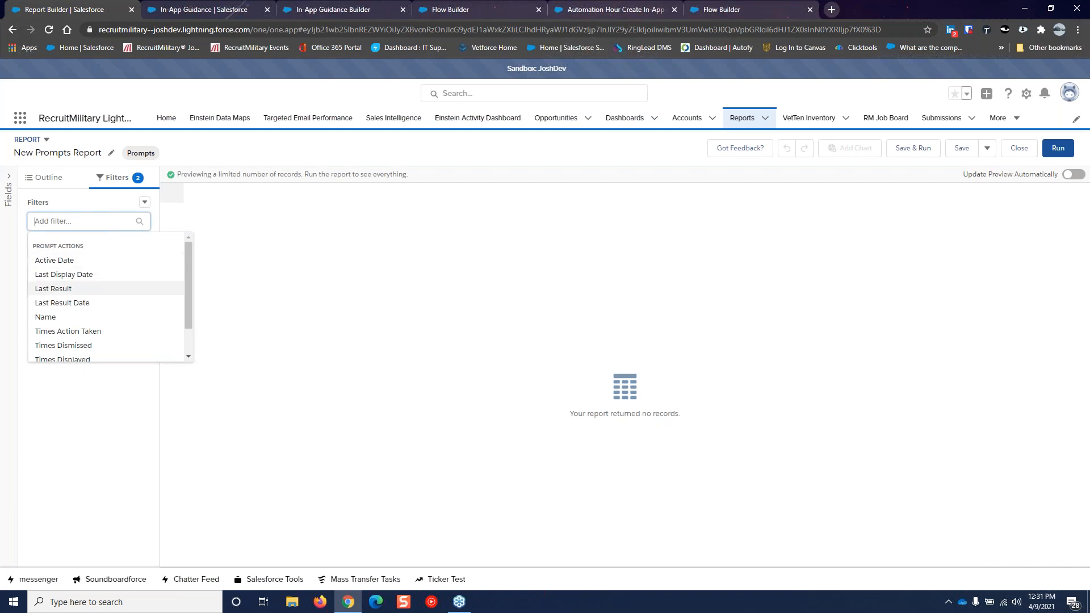
scroll(142, 279, down, 1)
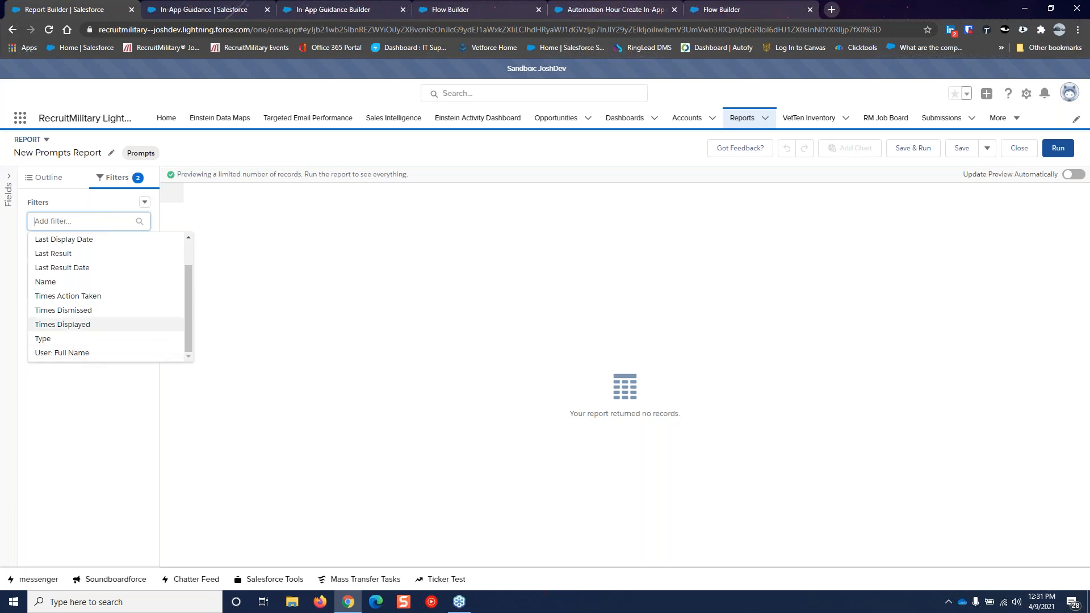
scroll(83, 335, up, 1)
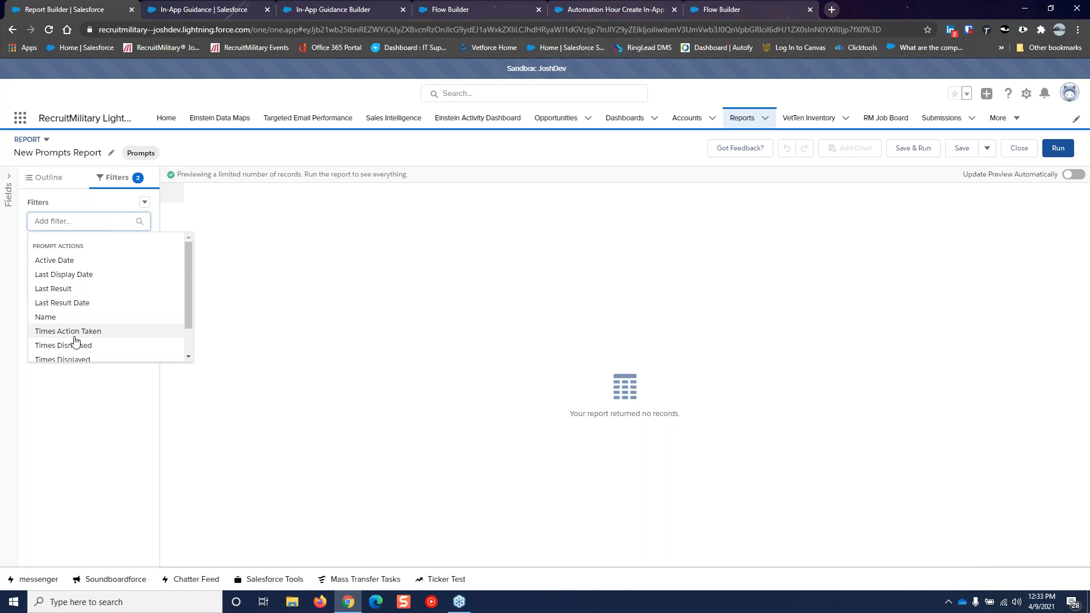
Switch to the 'Automation Hour Create In-App Guidance - V1' flow in Flow Builder
click(448, 9)
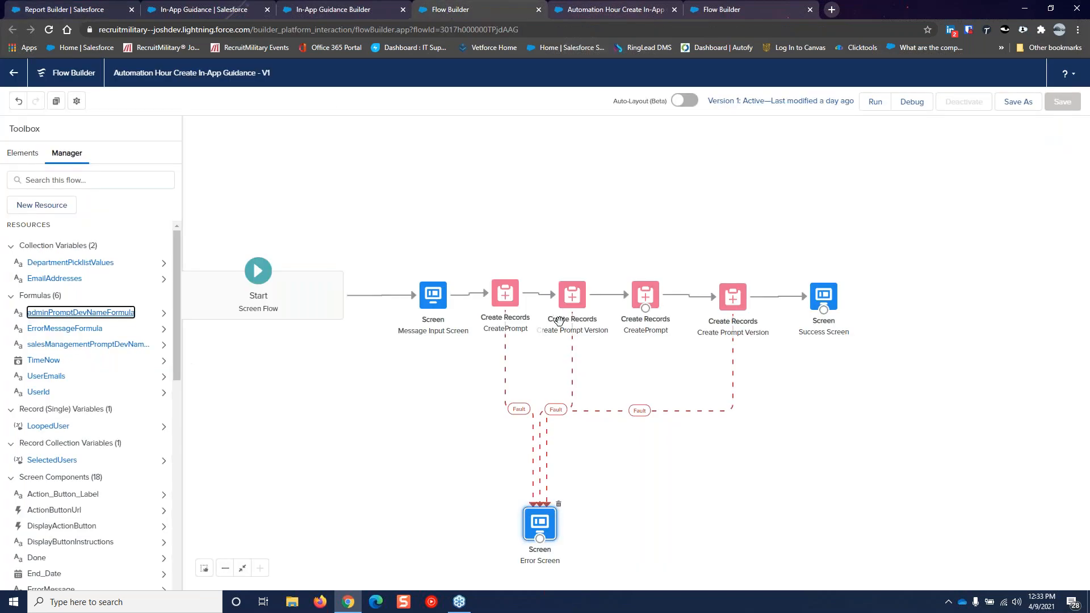
Review Create Prompt Version's field mappings, Body through TargetPageKey1 = Contact, then go to In-App Guidance setup
click(572, 291)
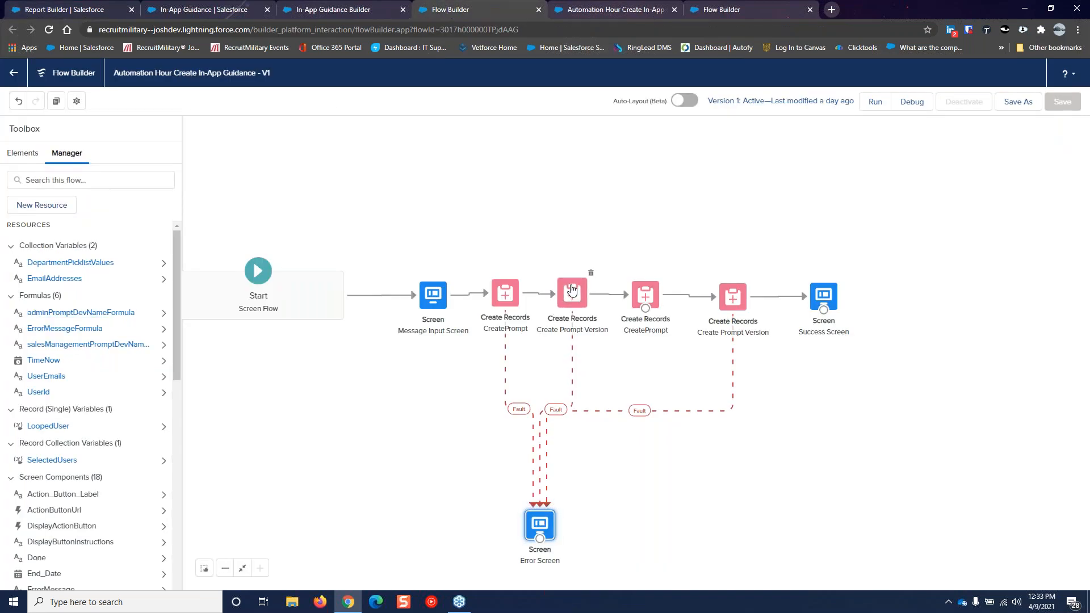
double_click(572, 290)
scroll(613, 298, down, 5)
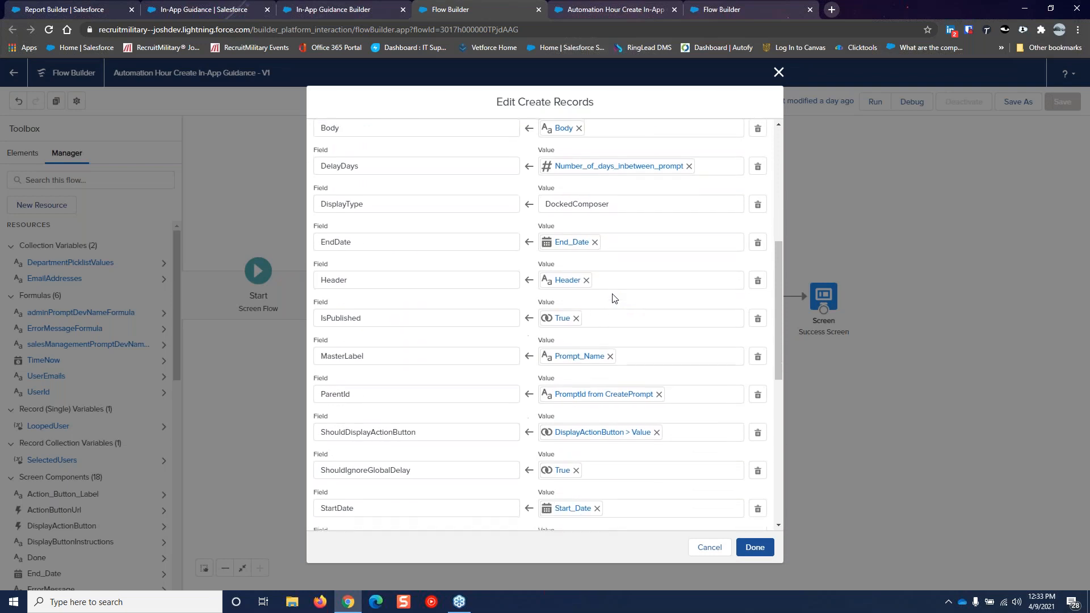
scroll(567, 289, up, 1)
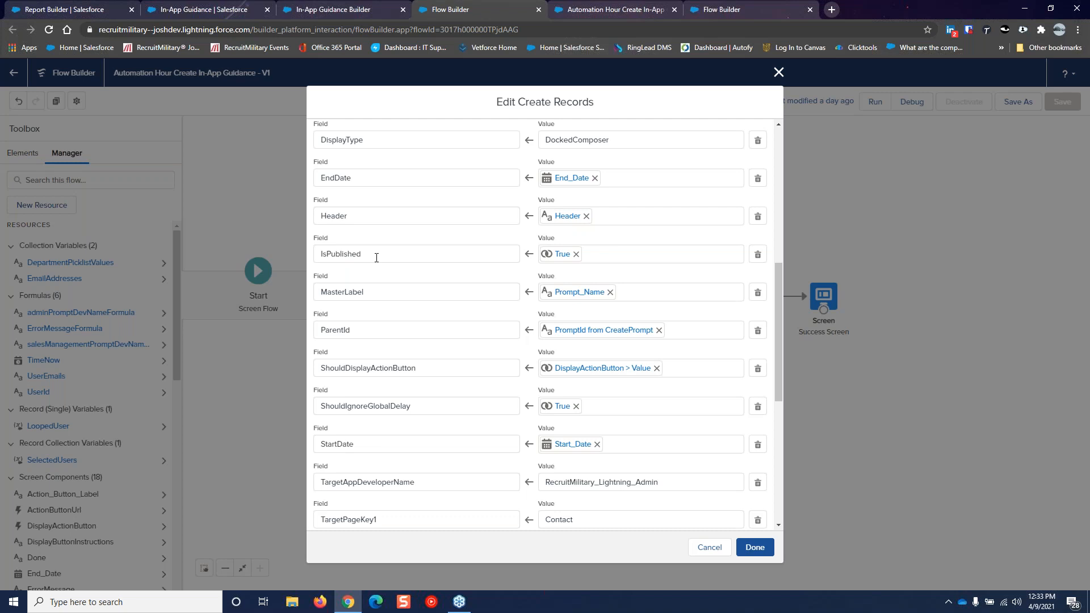
click(217, 12)
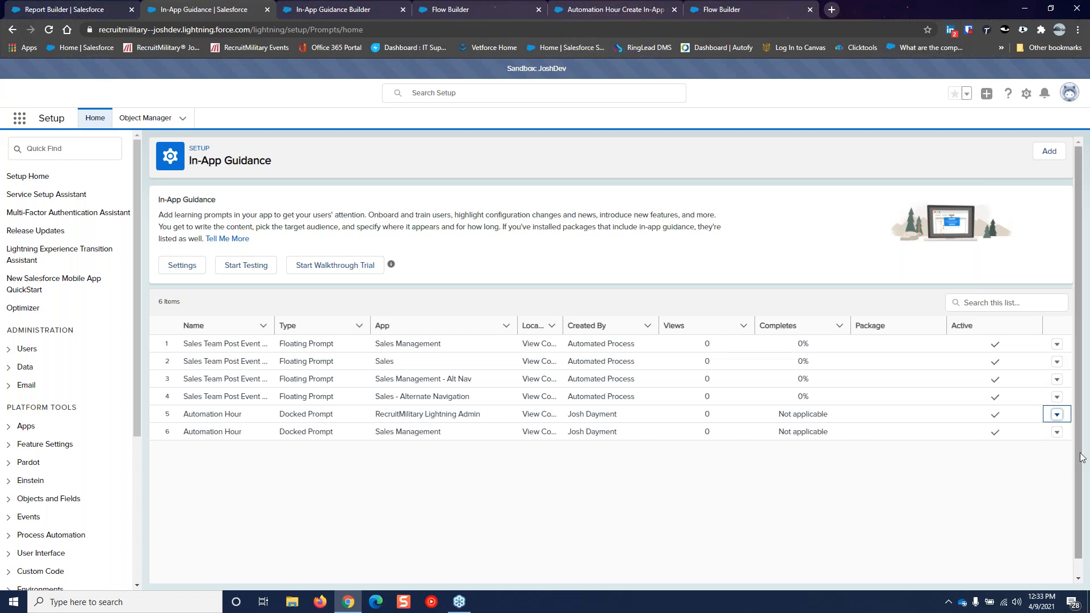
Deactivate the Automation Hour docked prompt for RecruitMilitary Lightning Admin, then return to the flow
click(1058, 417)
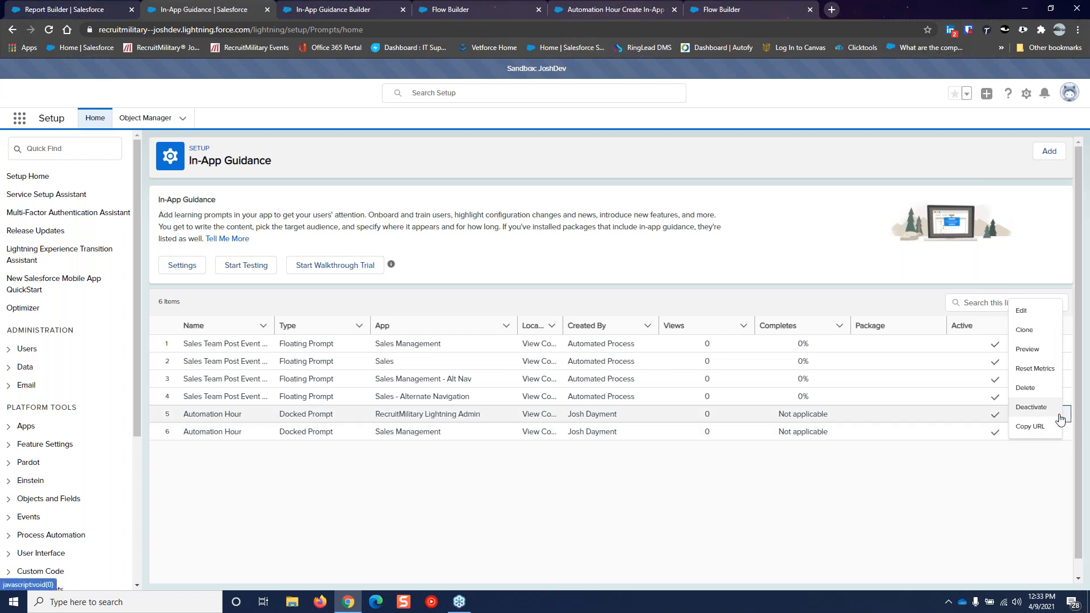
click(1050, 401)
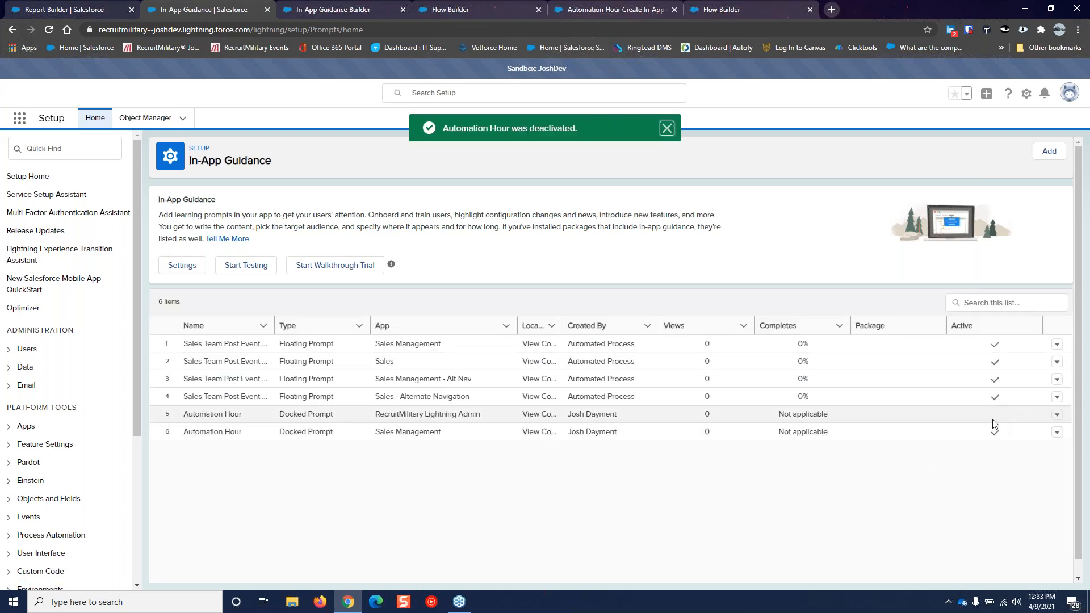
click(1056, 415)
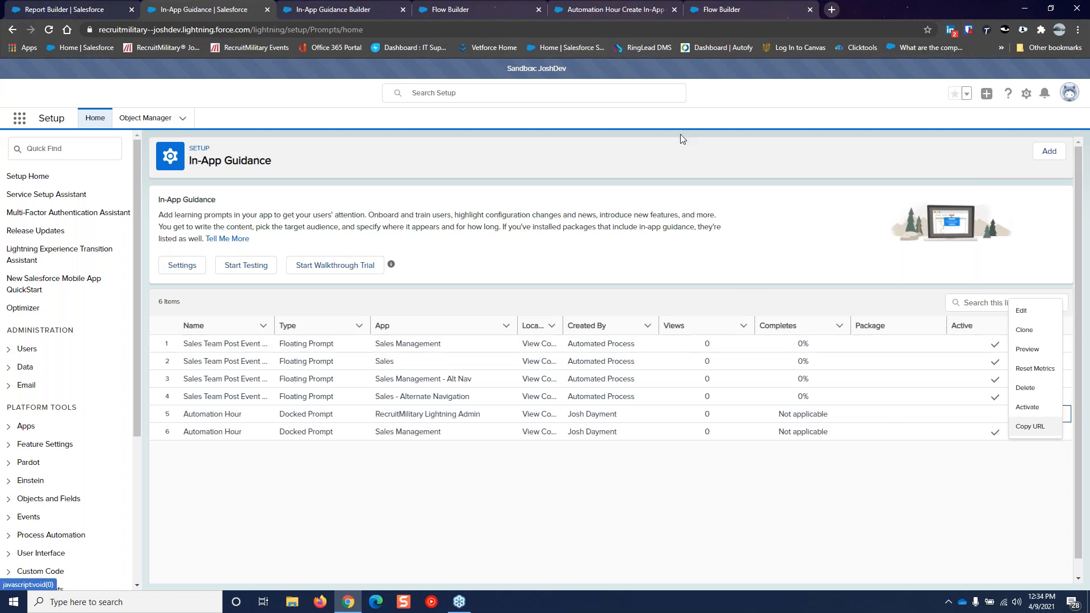
click(430, 17)
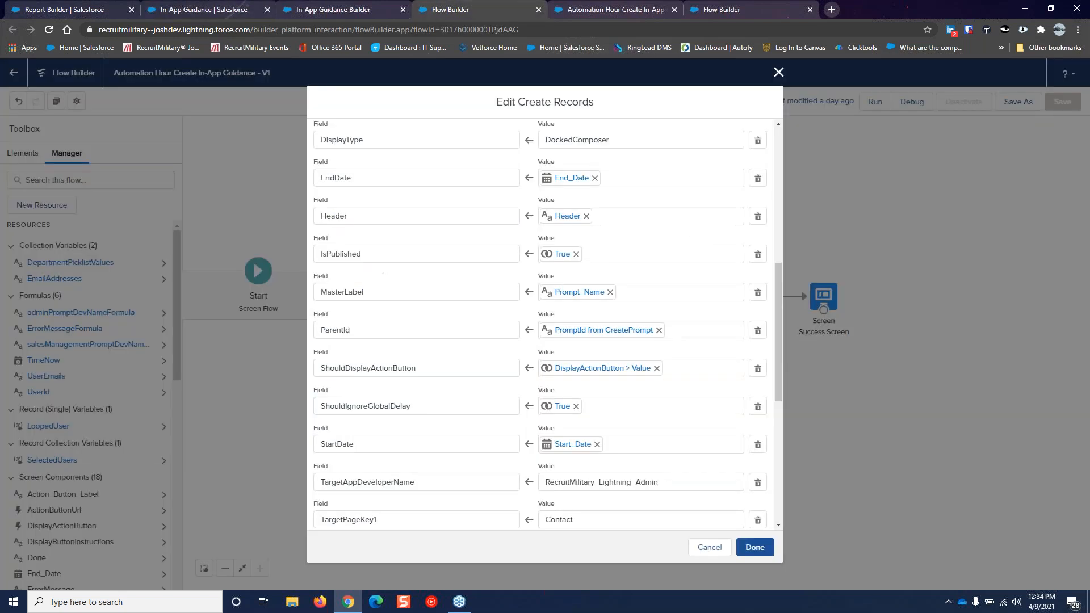
click(778, 73)
Bring up the Schedule In-App Guidance - V1 flow and review its daily 5:00 AM CreatePrompt chain
click(621, 12)
click(703, 11)
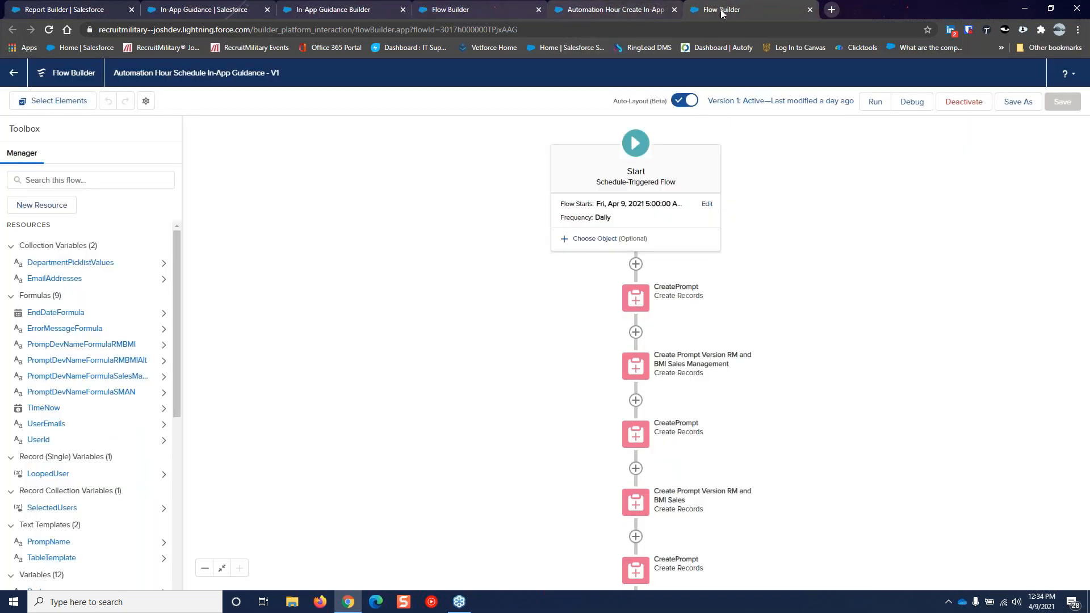
drag(704, 12, 568, 11)
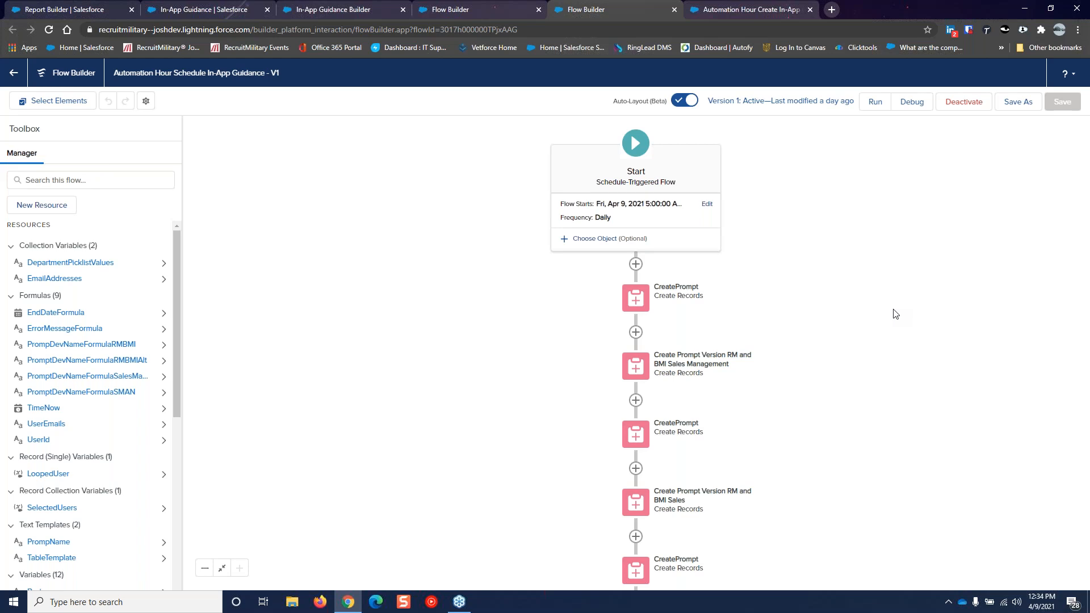
scroll(939, 372, down, 3)
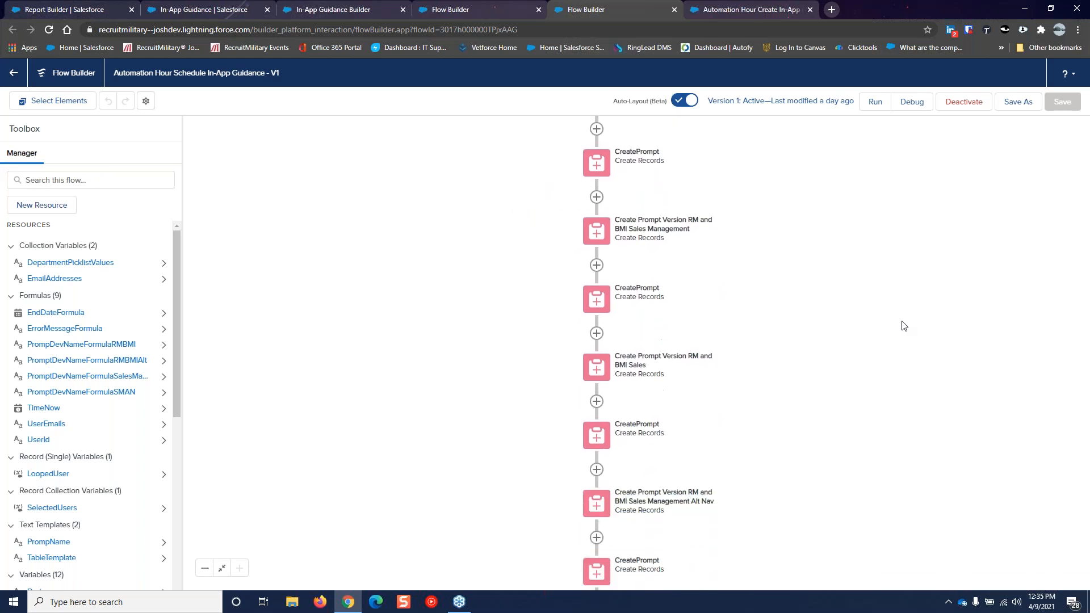
scroll(904, 326, up, 3)
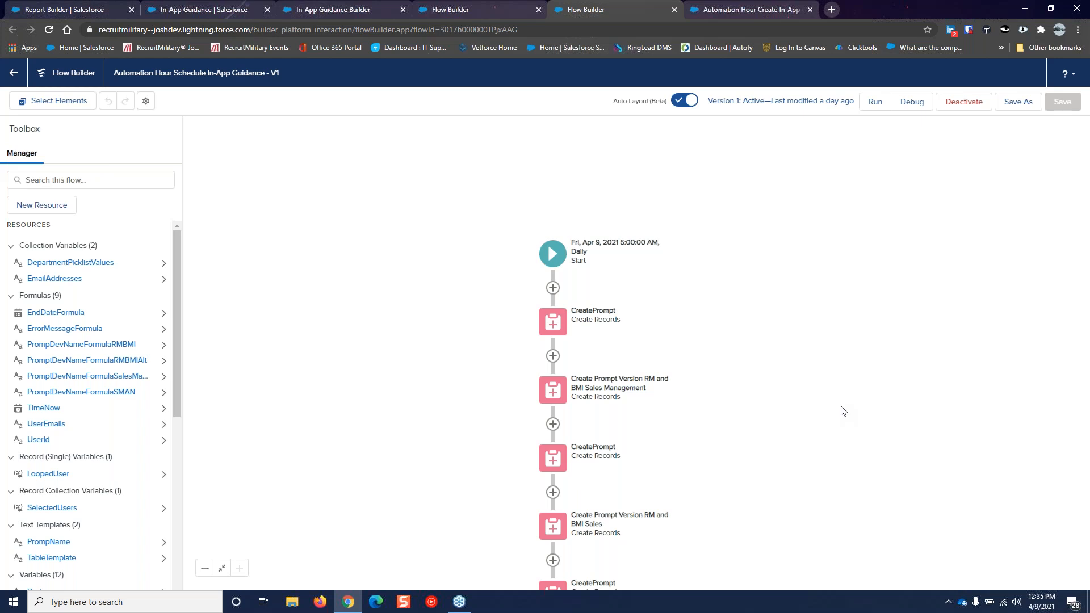
click(551, 322)
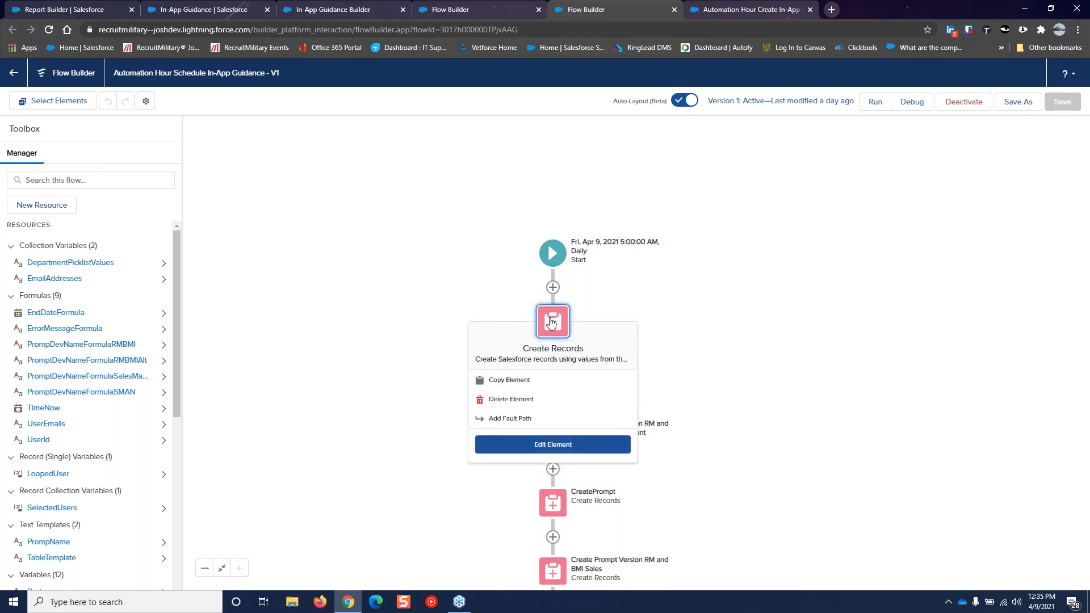
Inspect the first CreatePrompt element unchanged, then open the Create Prompt Version RM and BMI Sales Management element
double_click(550, 321)
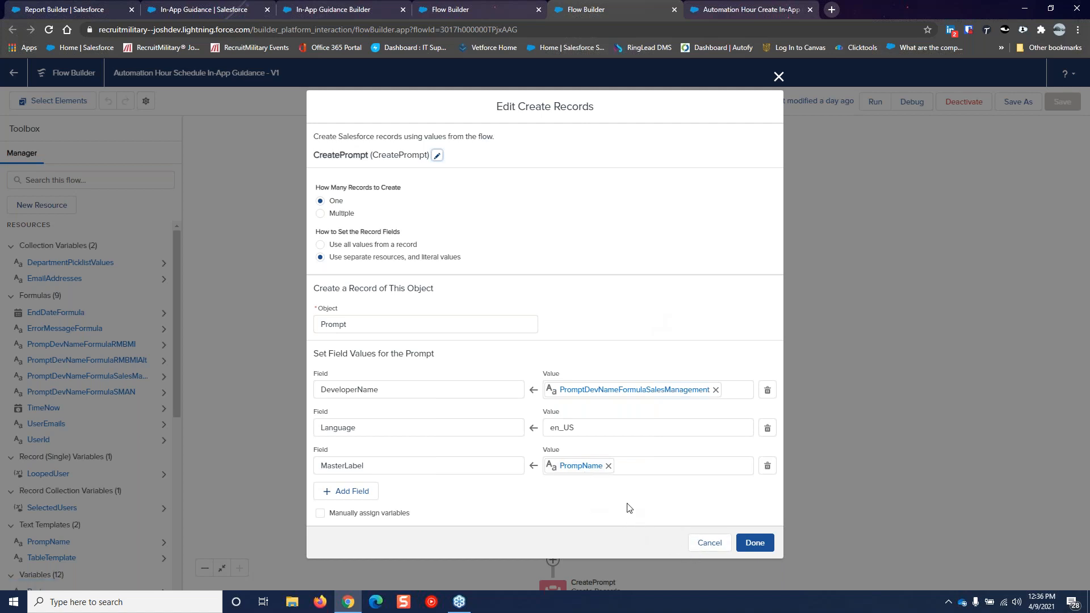
click(707, 545)
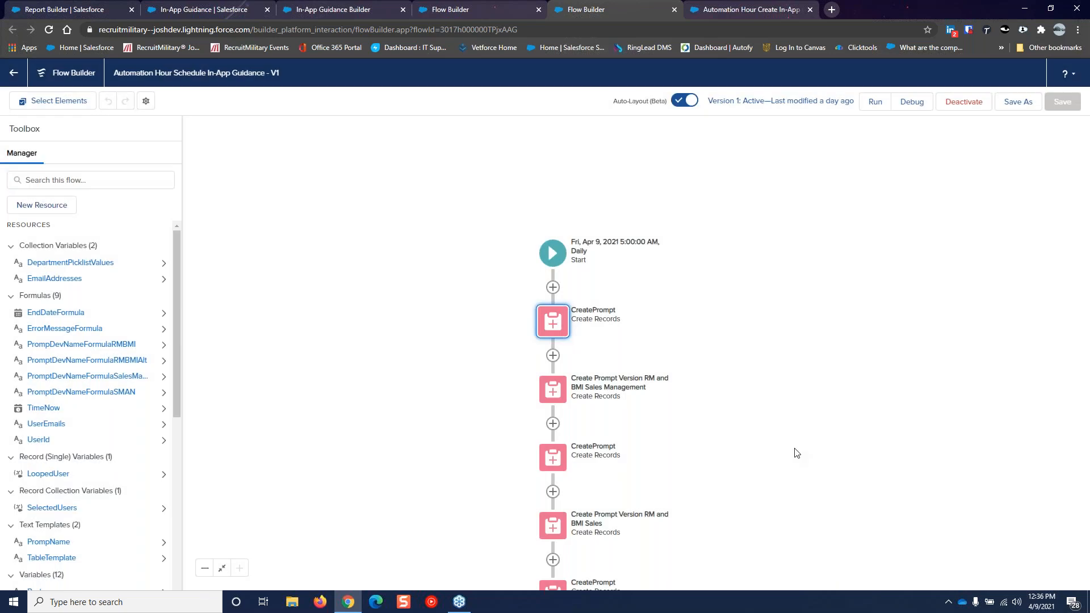
scroll(795, 442, down, 2)
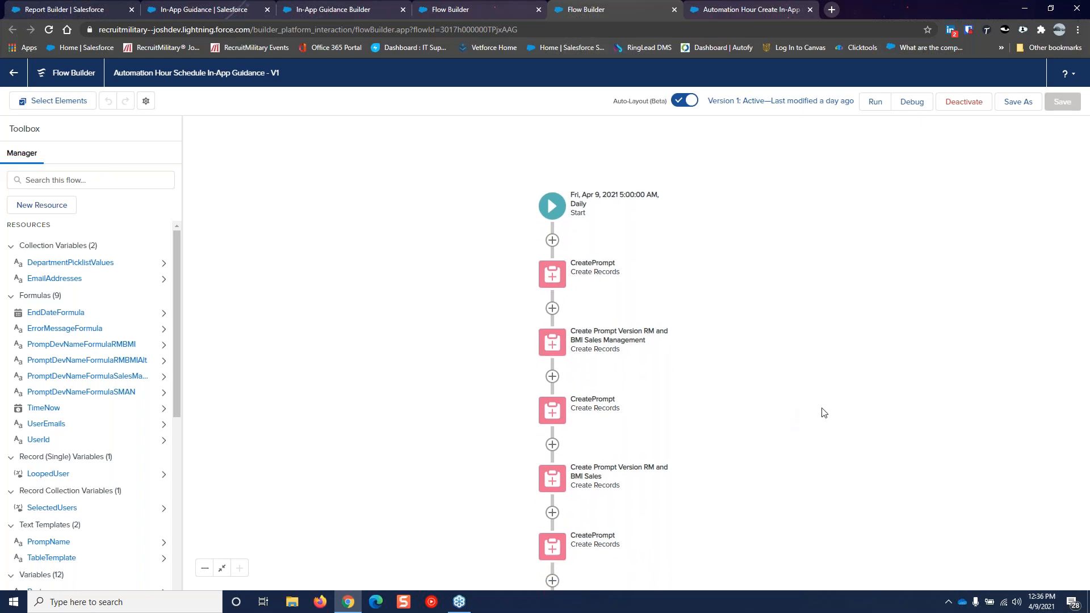
click(555, 345)
click(553, 462)
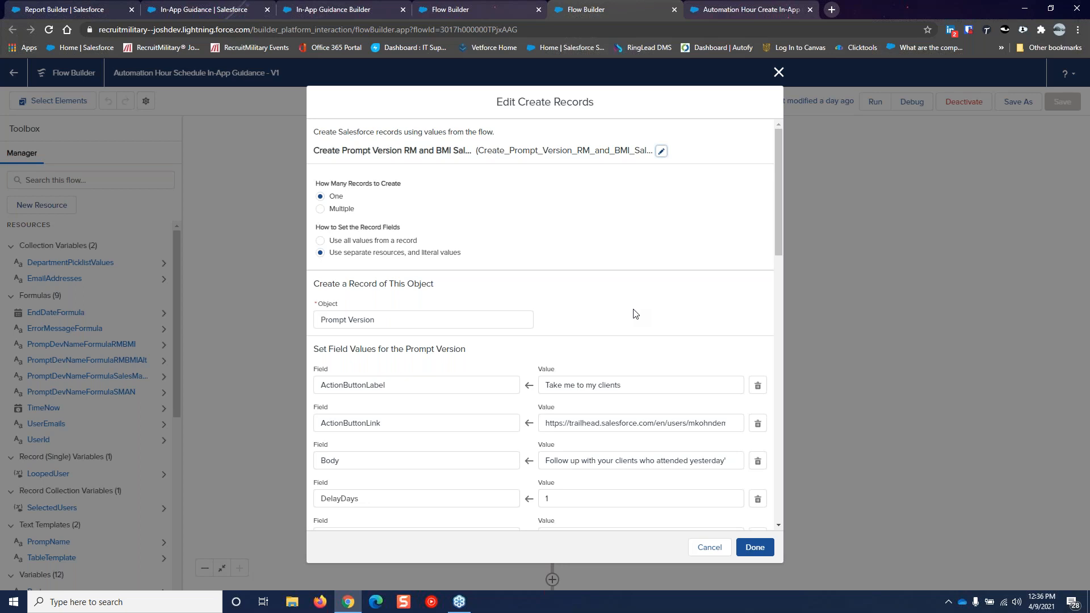
scroll(635, 314, down, 1)
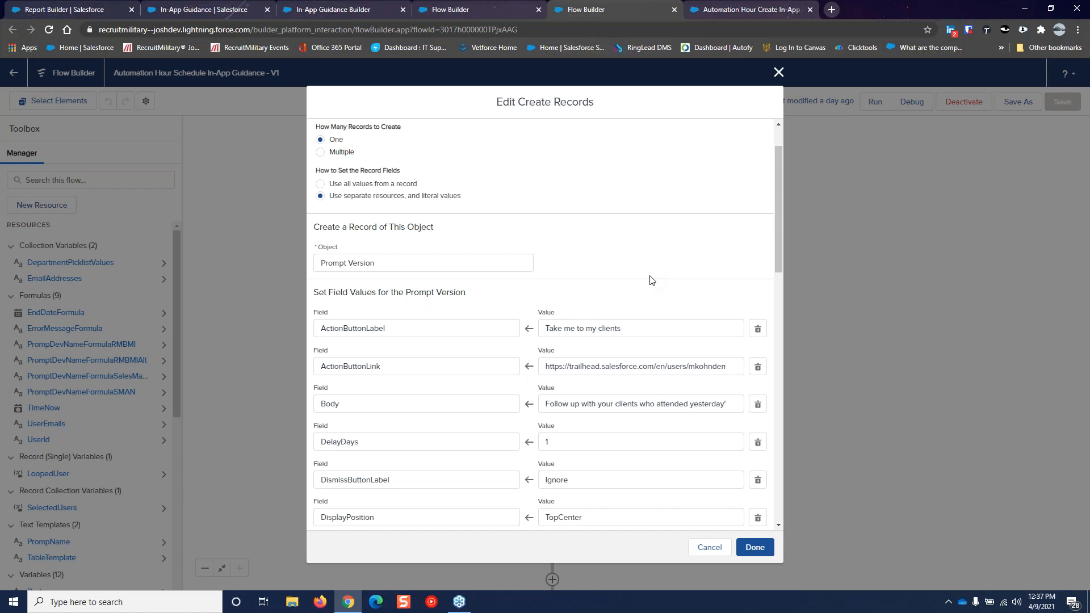
scroll(652, 279, down, 3)
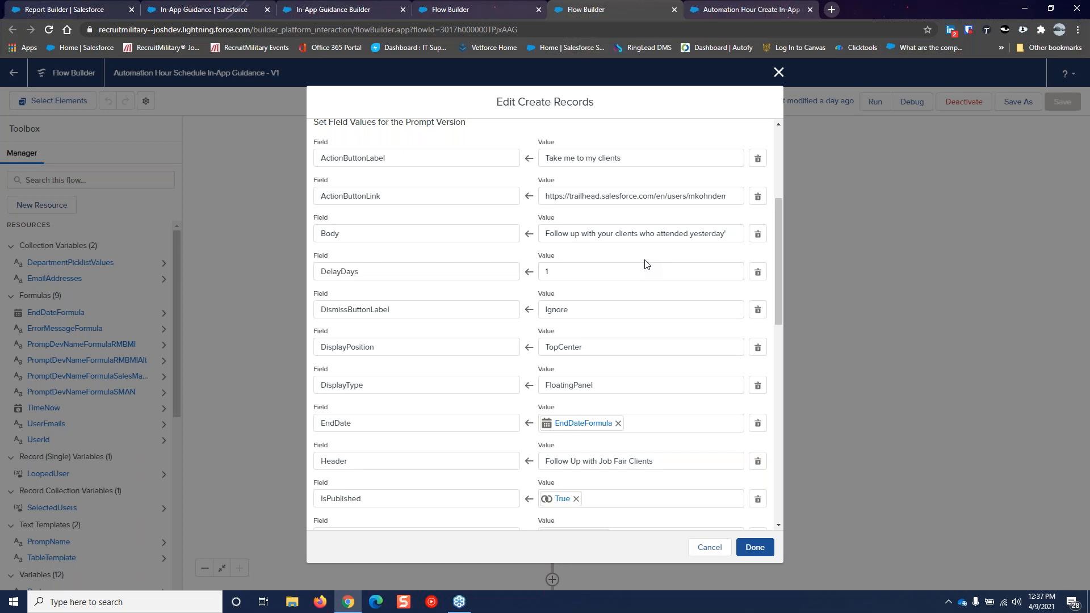
scroll(645, 264, down, 1)
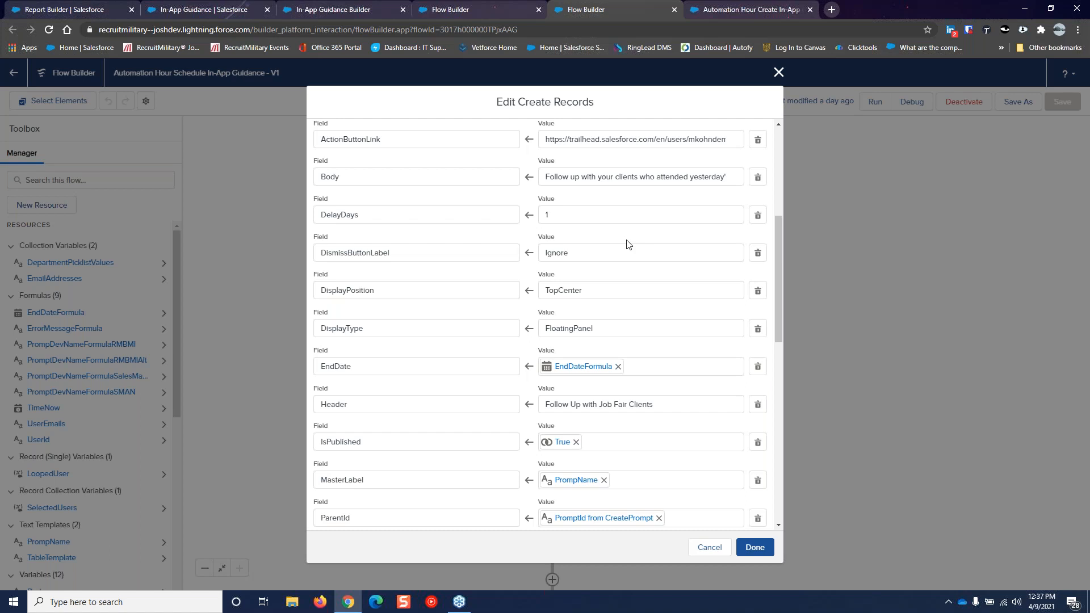
scroll(630, 238, down, 1)
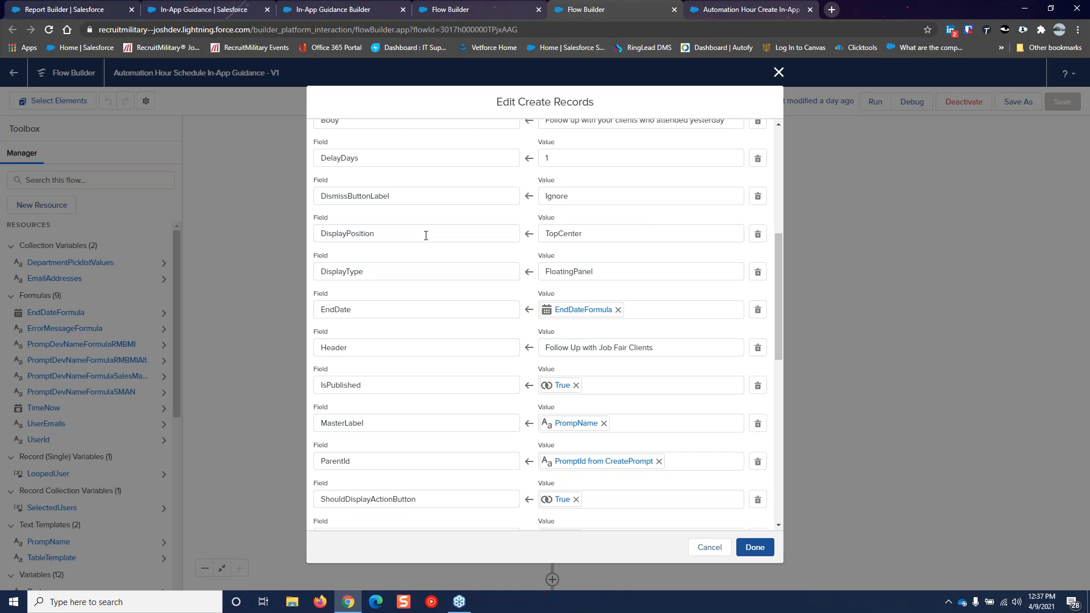
click(595, 234)
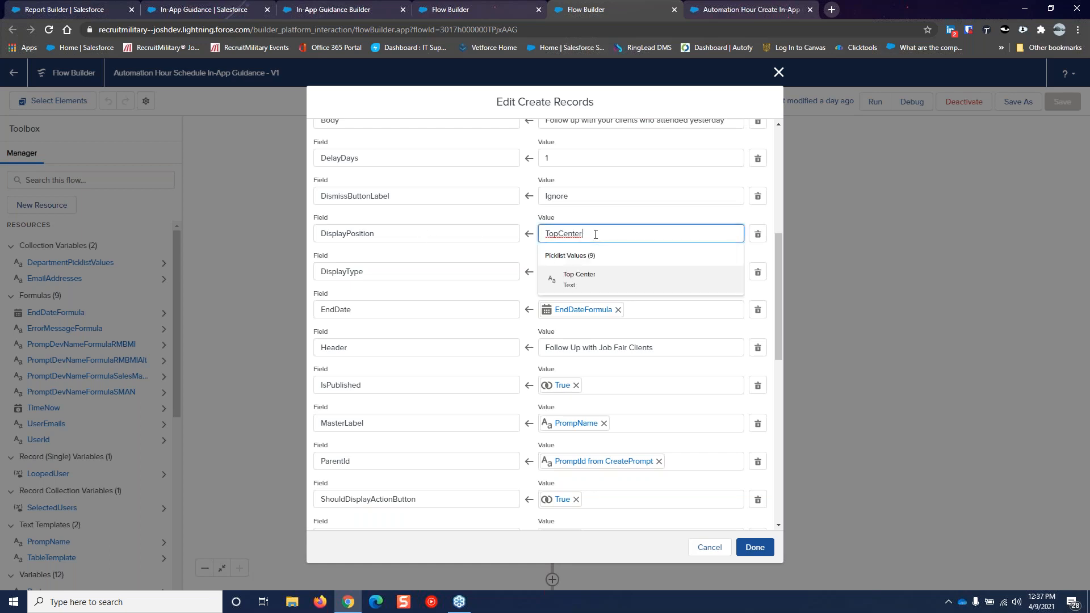
Replace the DisplayPosition value with the Top Center picklist value
double_click(595, 234)
key(BackSpace)
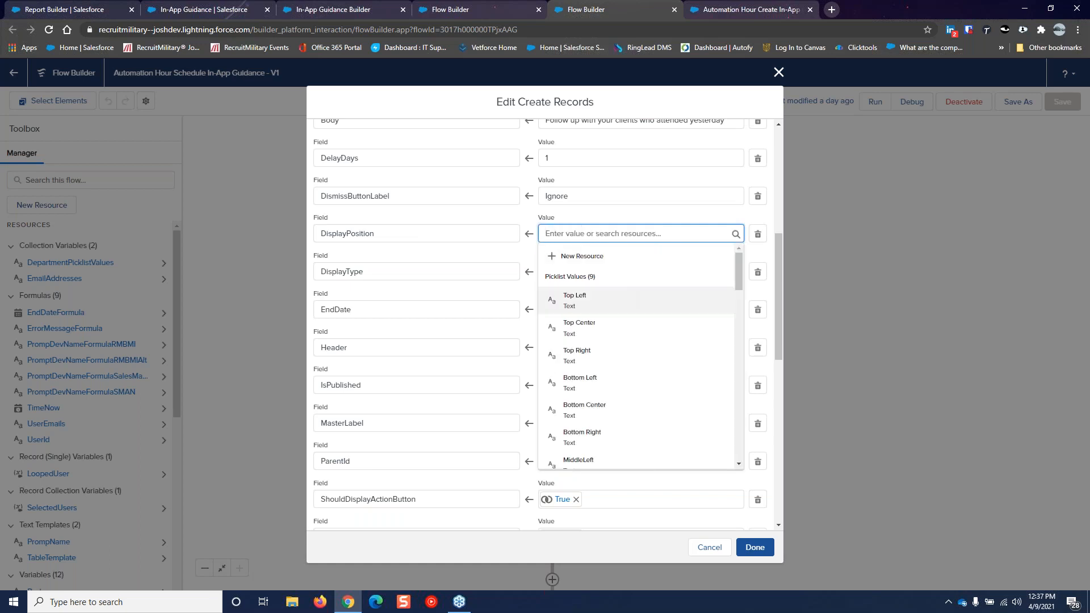
scroll(653, 316, down, 3)
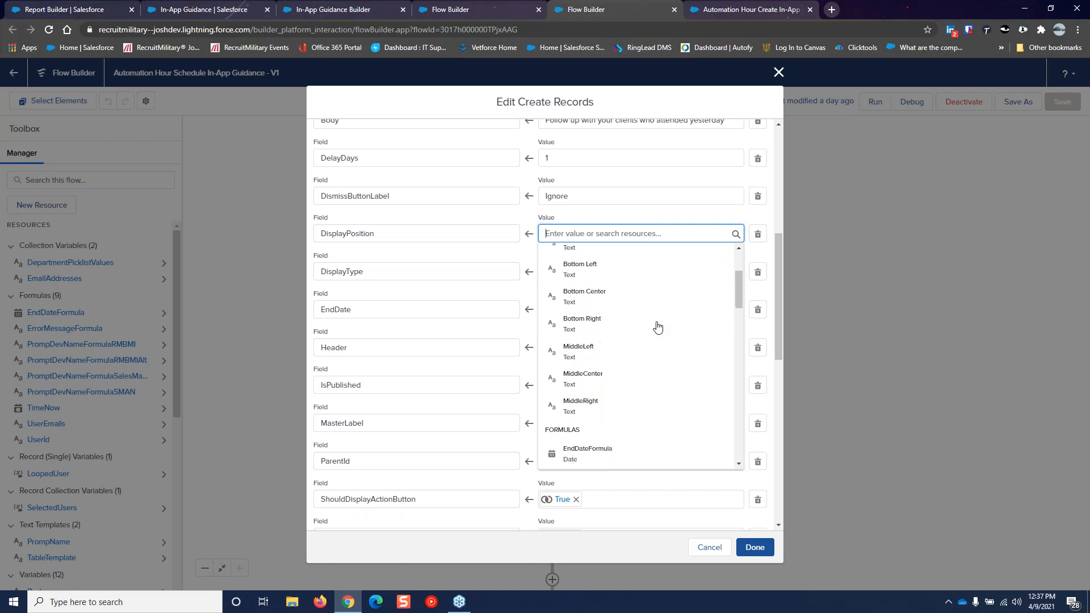
scroll(653, 316, up, 2)
scroll(656, 337, up, 1)
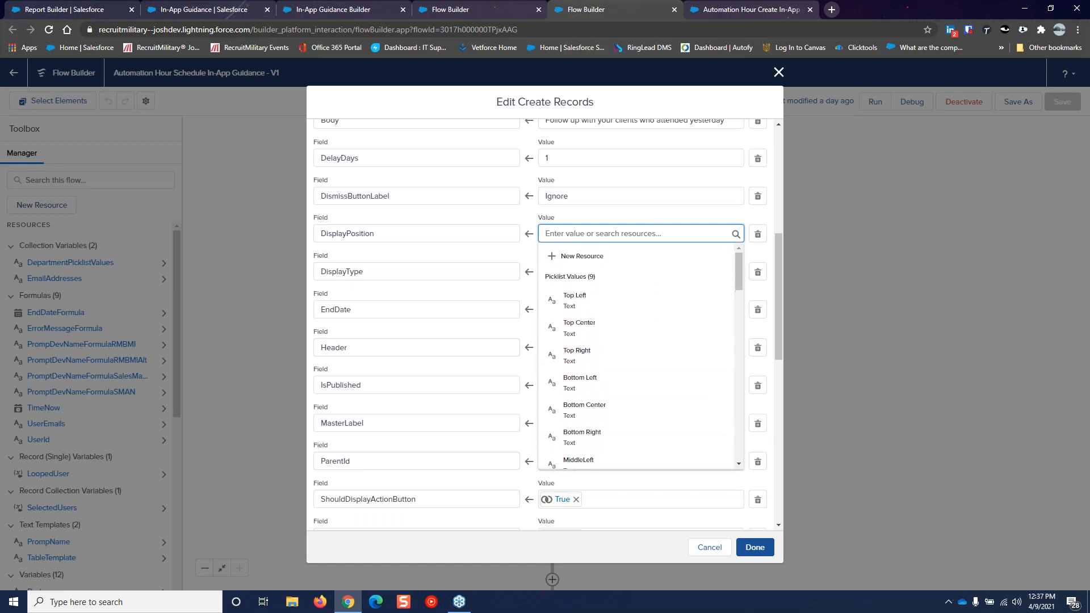
click(655, 336)
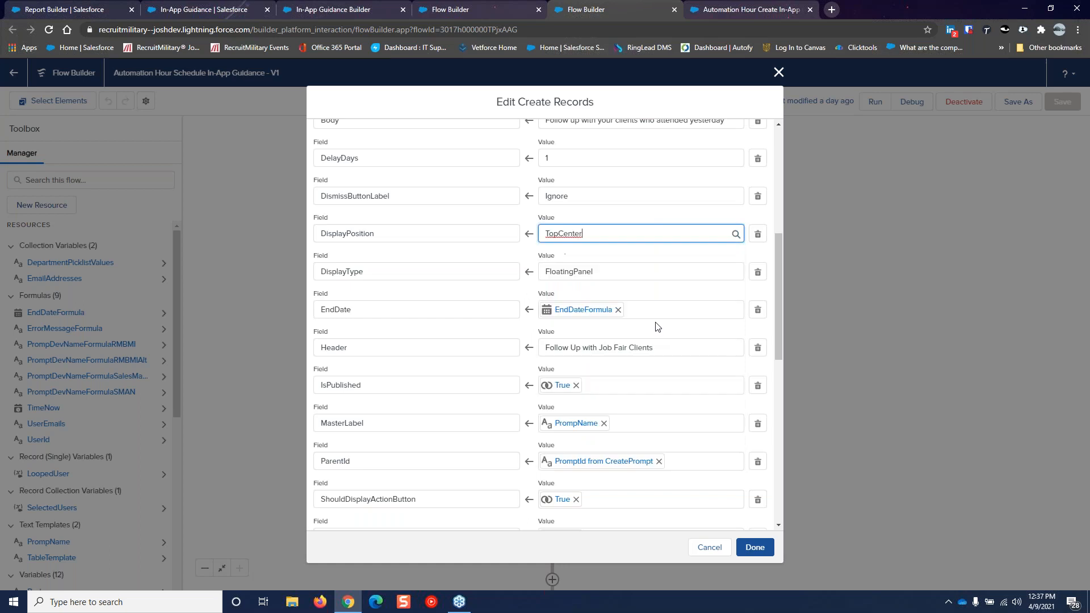
click(637, 257)
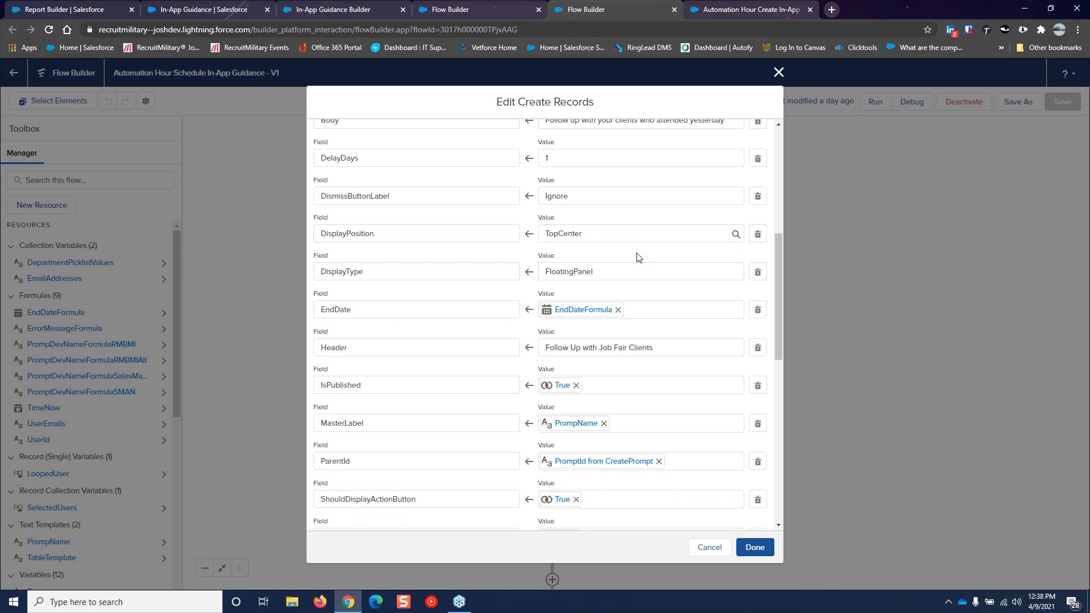
scroll(650, 289, down, 1)
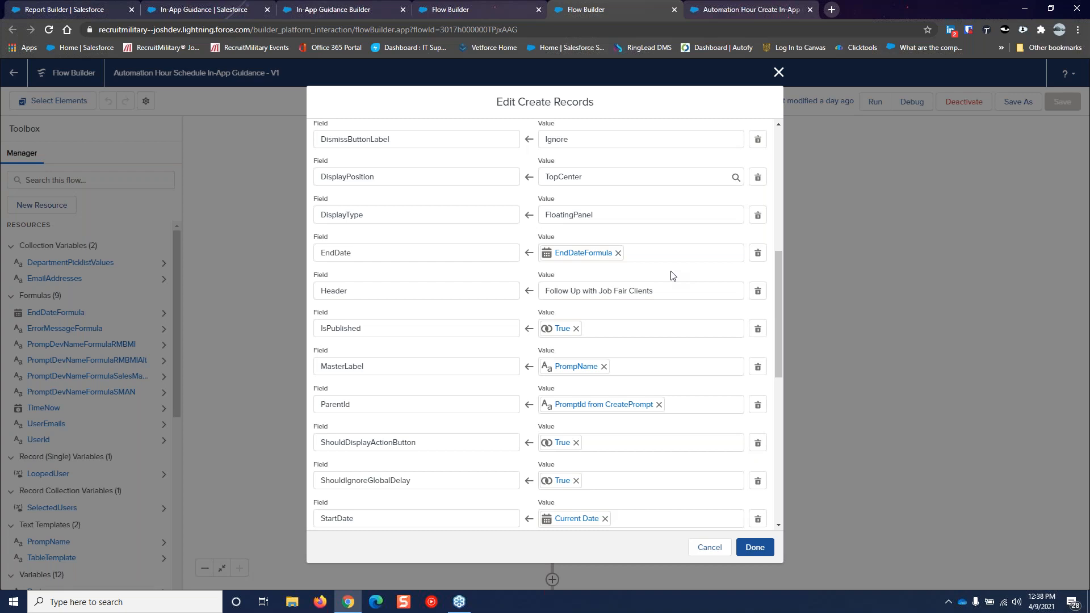
scroll(671, 275, down, 1)
scroll(680, 314, down, 1)
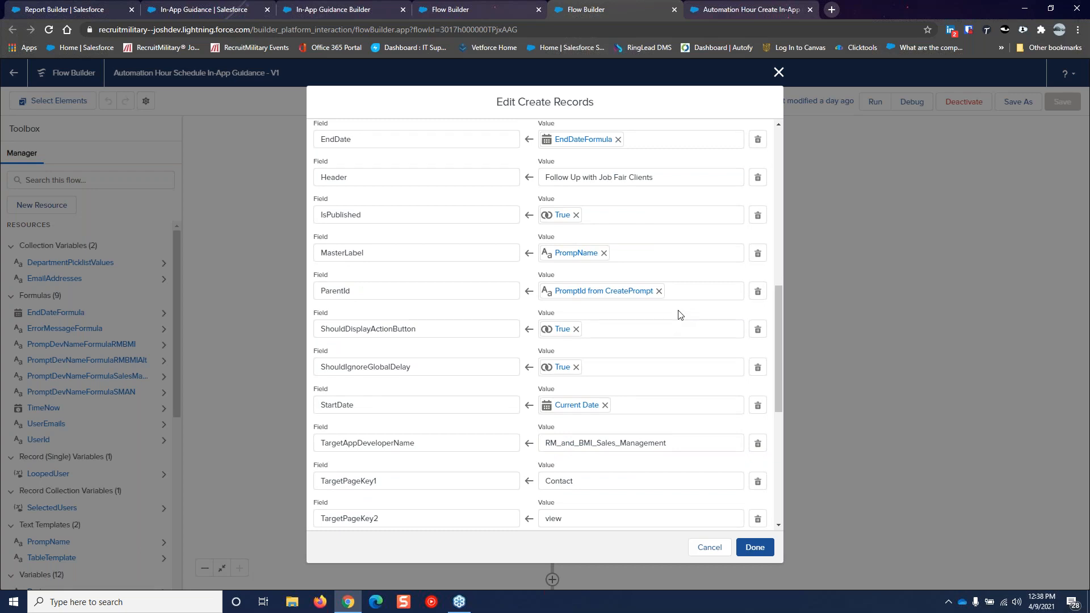
scroll(680, 314, down, 1)
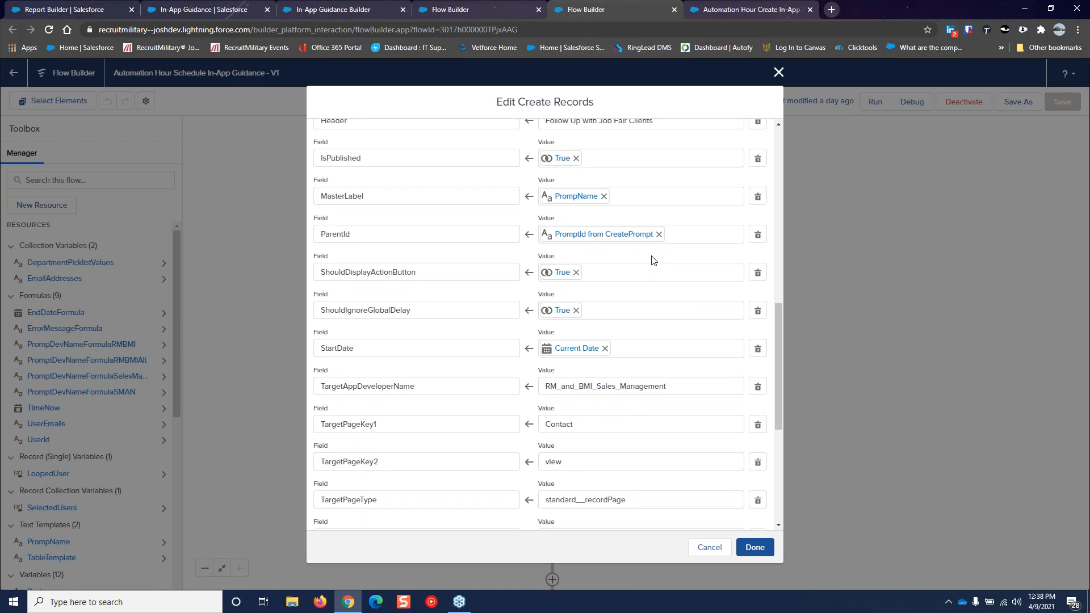
scroll(653, 260, down, 1)
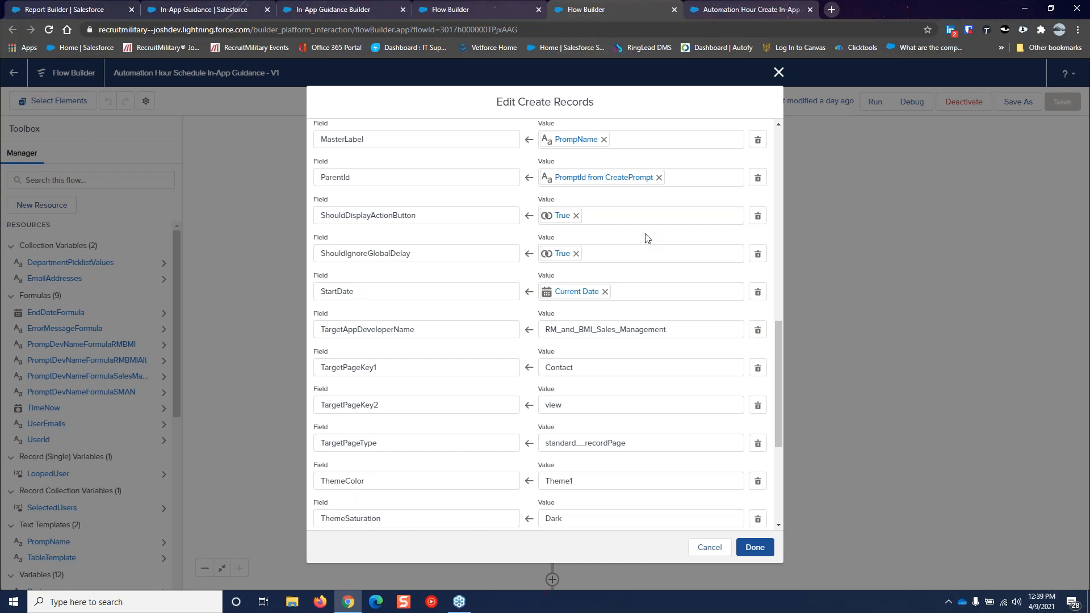
Review the mappings, including Title 'Post Job Fair Follow Up' and TimesToDisplay 5, and close them
scroll(647, 238, down, 1)
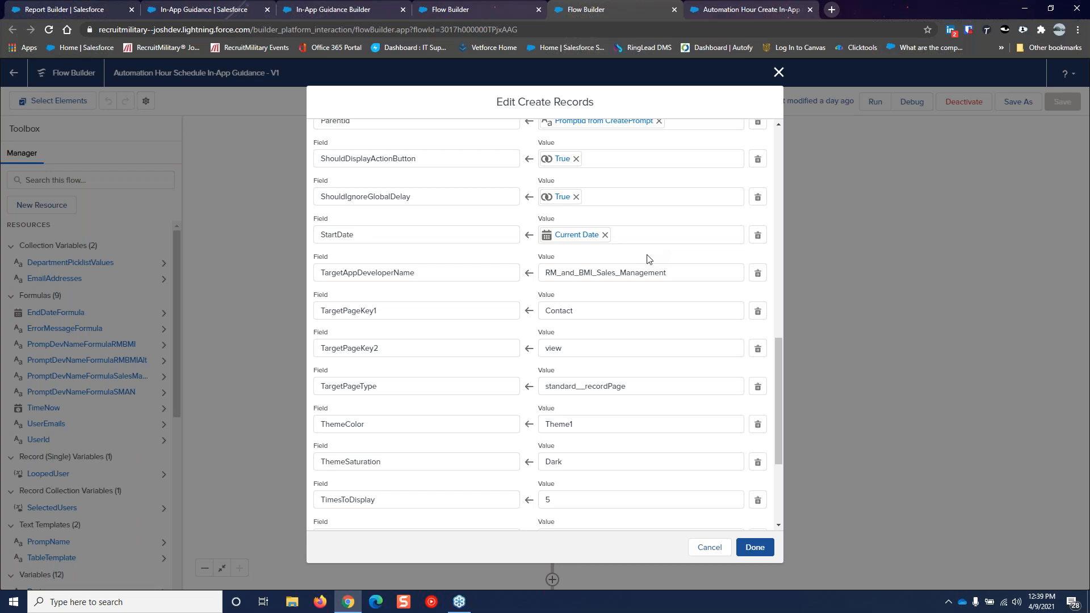
scroll(680, 363, down, 1)
scroll(680, 362, down, 1)
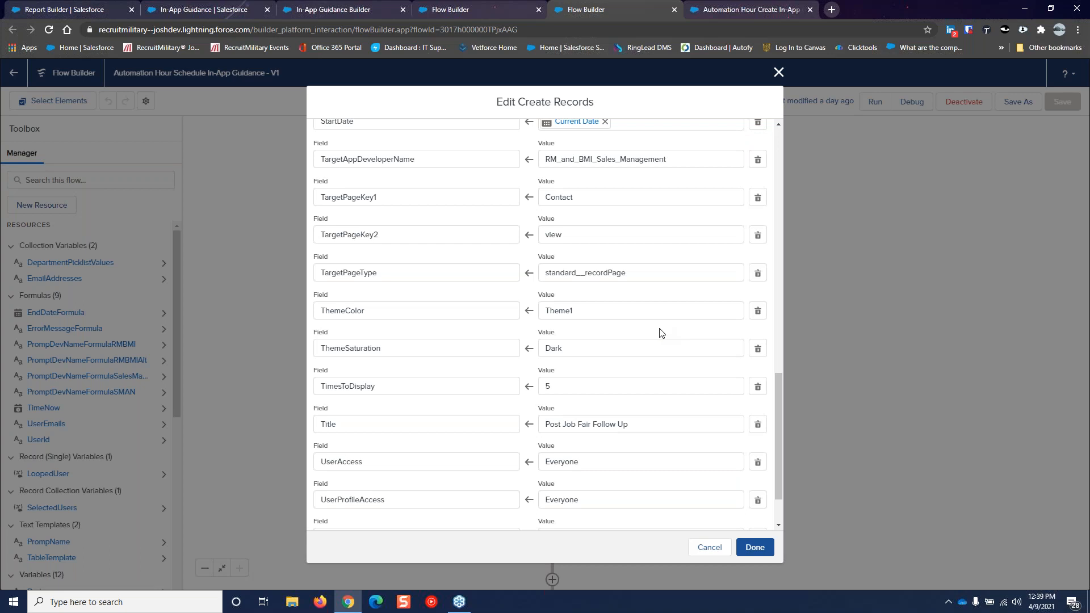
scroll(624, 335, down, 1)
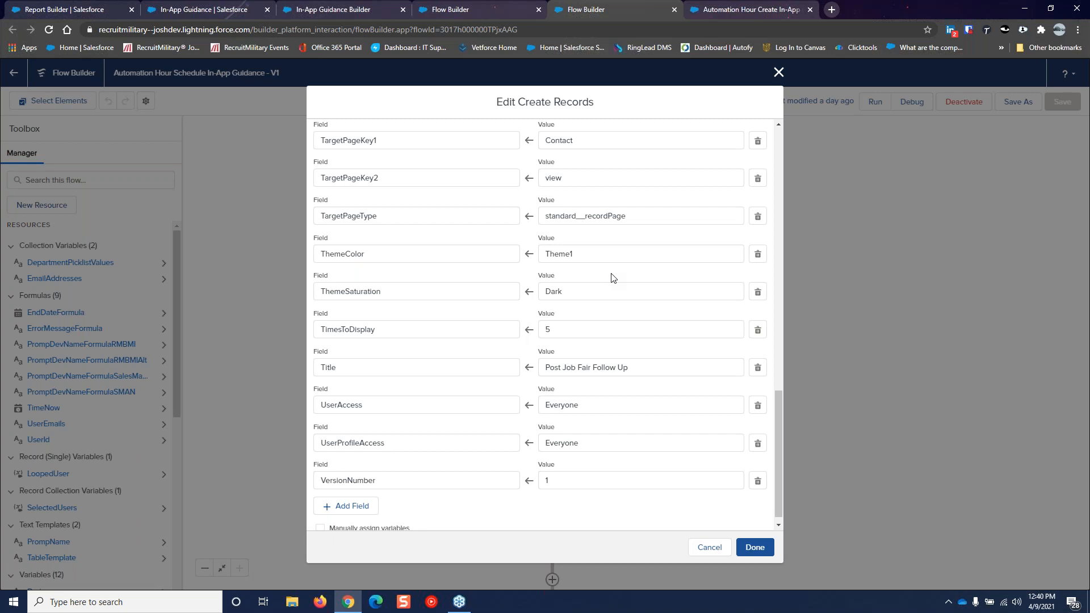
scroll(616, 307, down, 1)
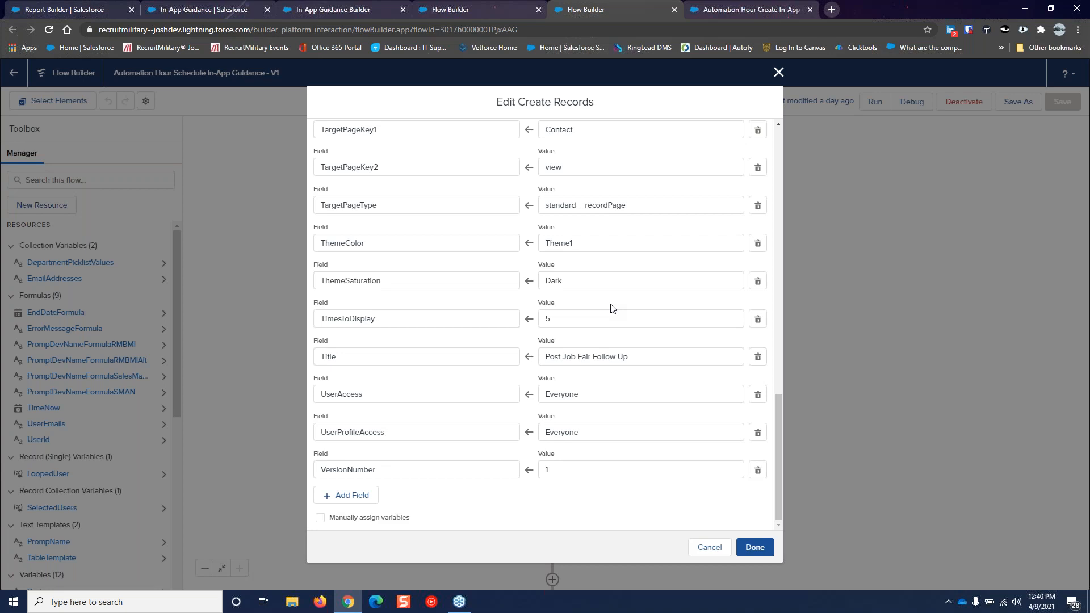
click(754, 547)
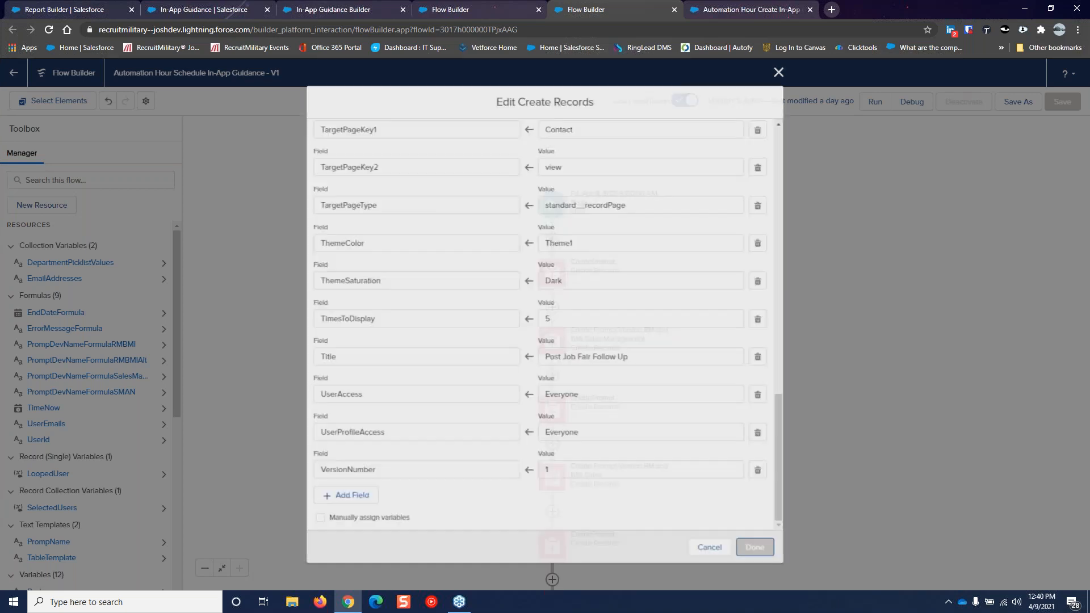
scroll(759, 515, down, 5)
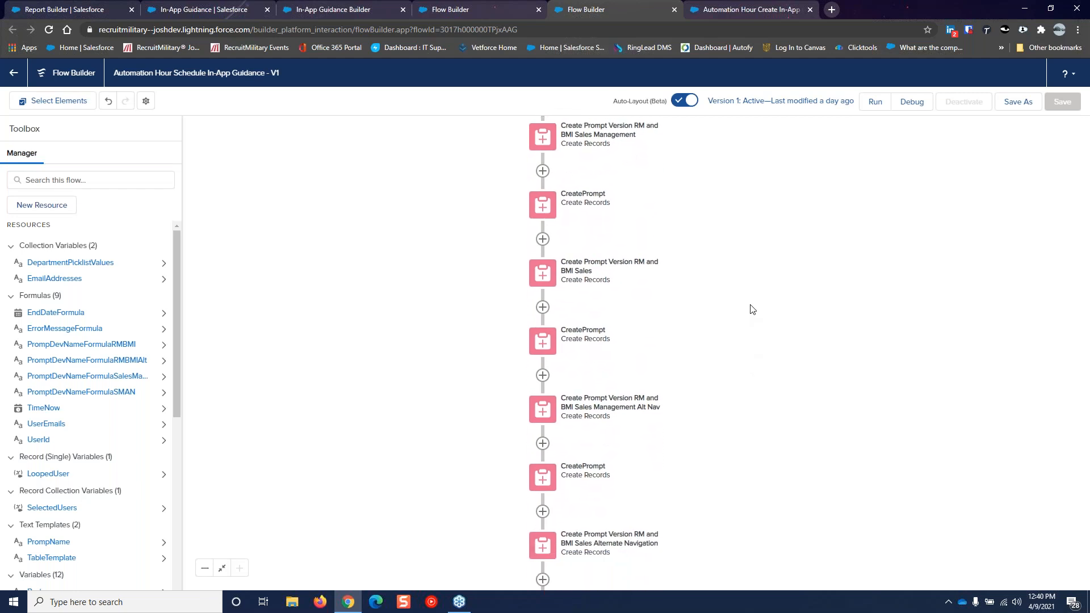
scroll(756, 406, down, 2)
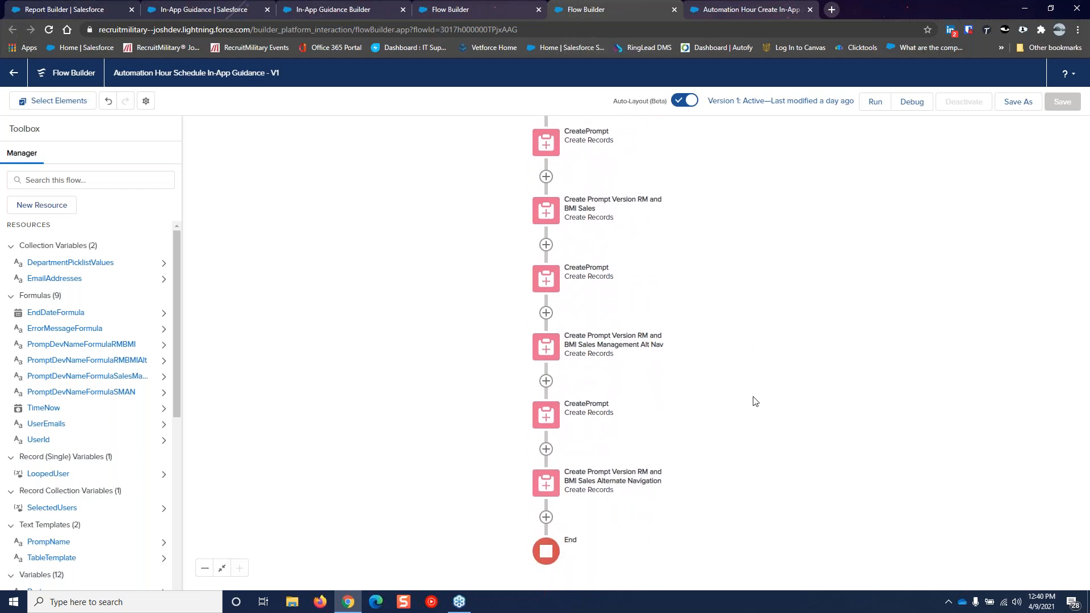
scroll(739, 422, up, 4)
scroll(739, 423, up, 3)
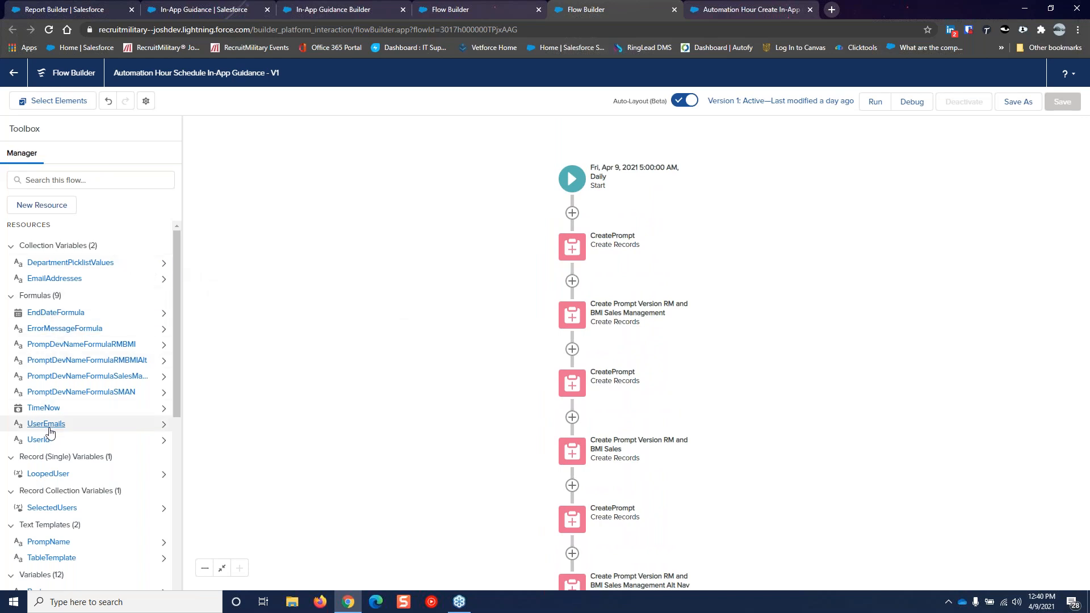
click(60, 312)
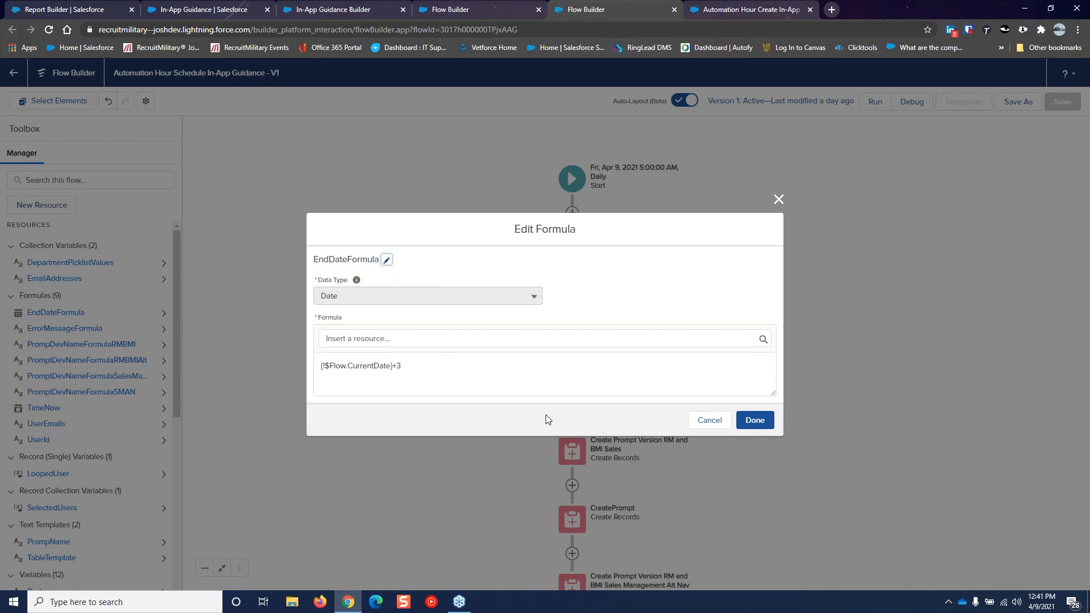
click(707, 419)
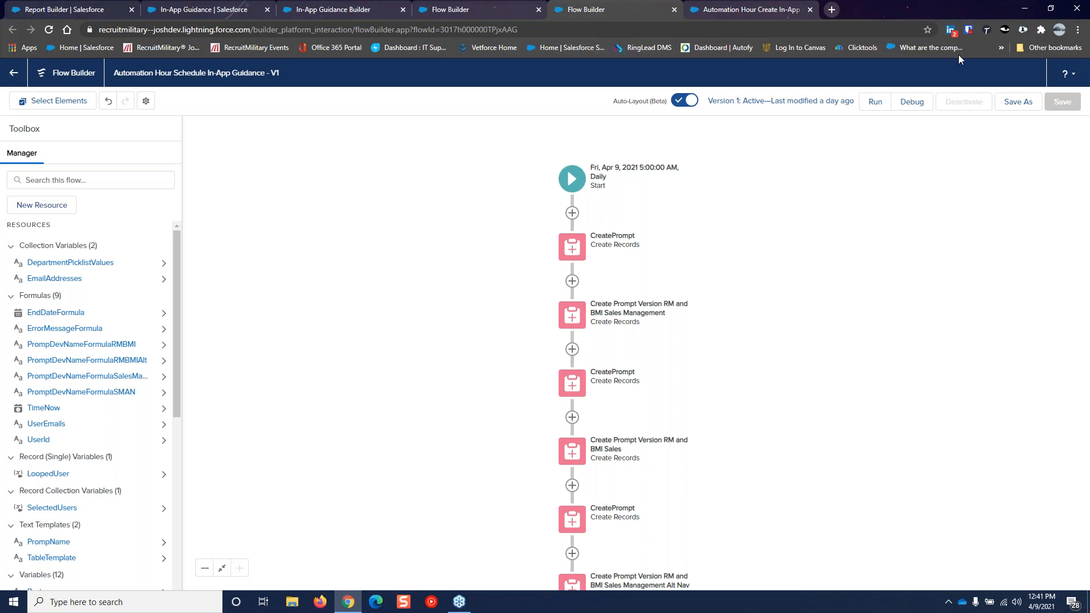
click(905, 110)
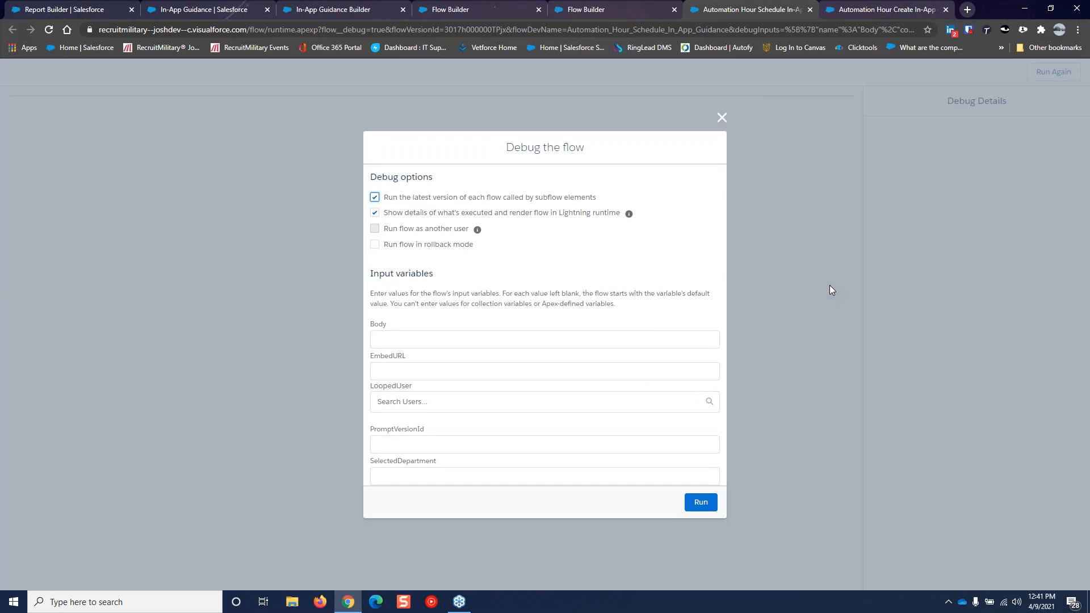
Debug-run the flow, which fails at CreatePrompt with a duplicate value error, then return to In-App Guidance
click(698, 504)
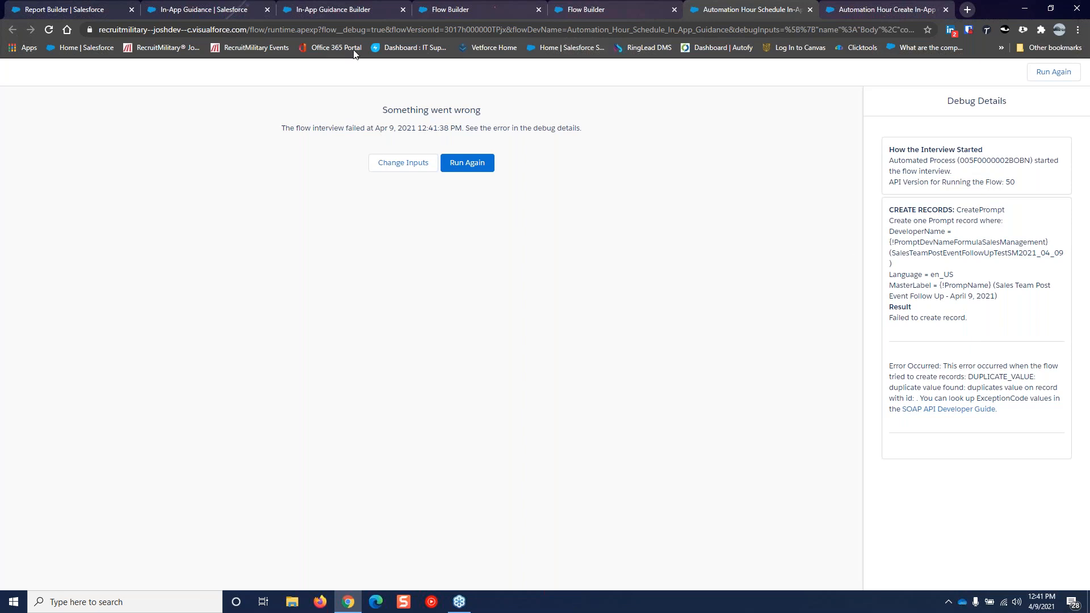
click(311, 9)
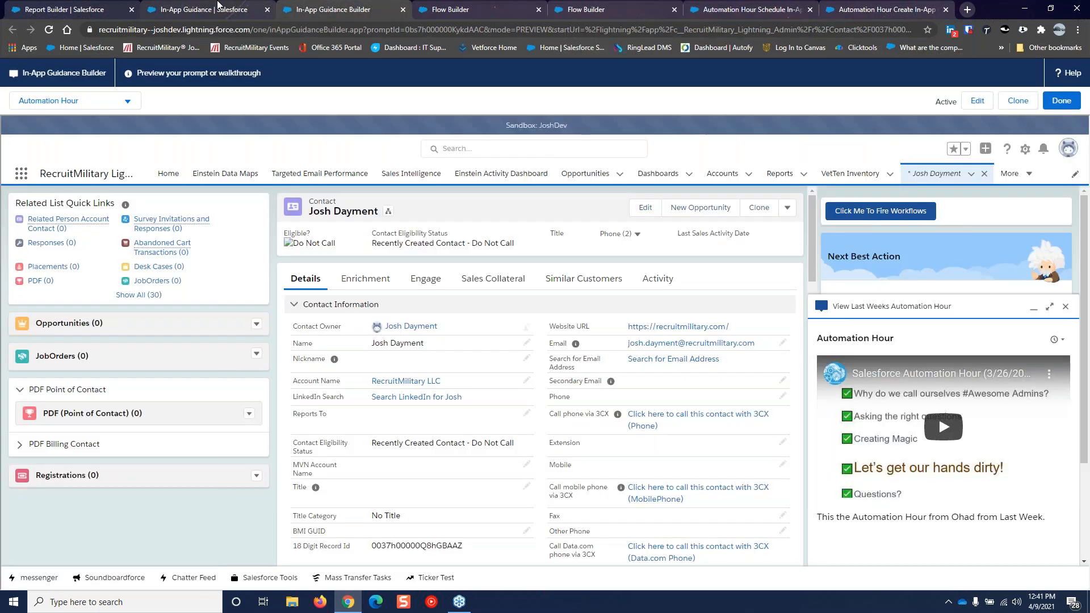
click(218, 4)
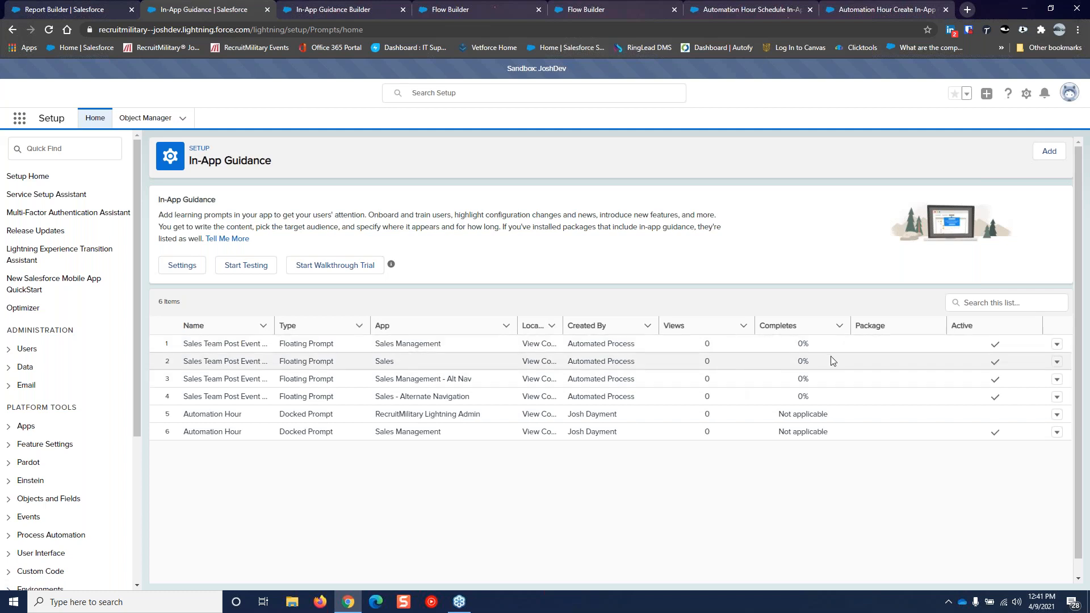
Preview the first Sales Team Post Event prompt, 'Post Job Fair Follow Up' on a Contact
click(1056, 344)
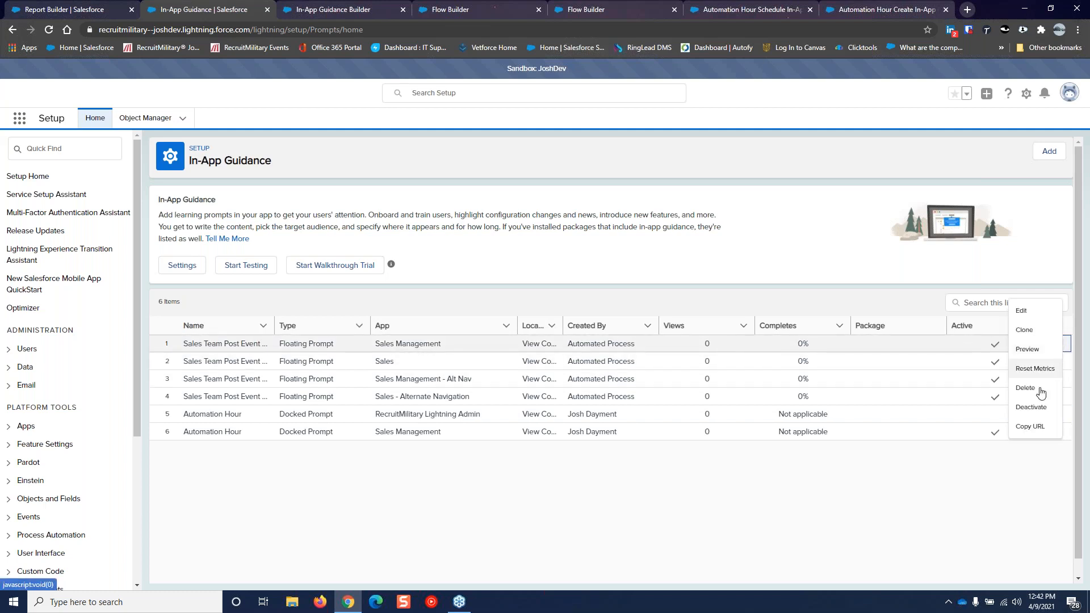
click(1033, 354)
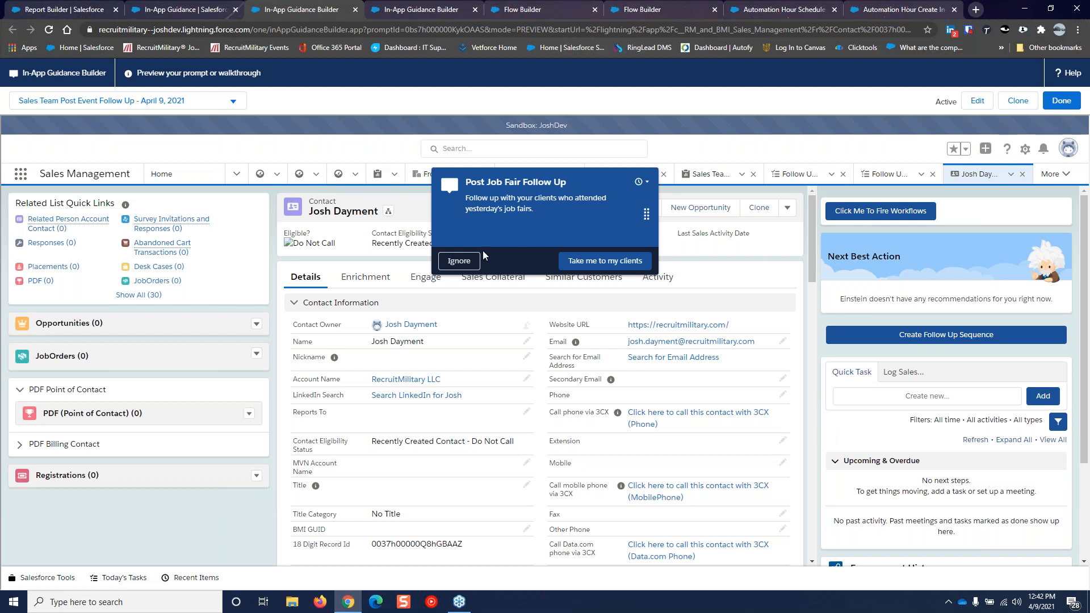
Check the snooze choices, then follow 'Take me to my clients' to the Exhibitors - This Week by Owner report
click(640, 185)
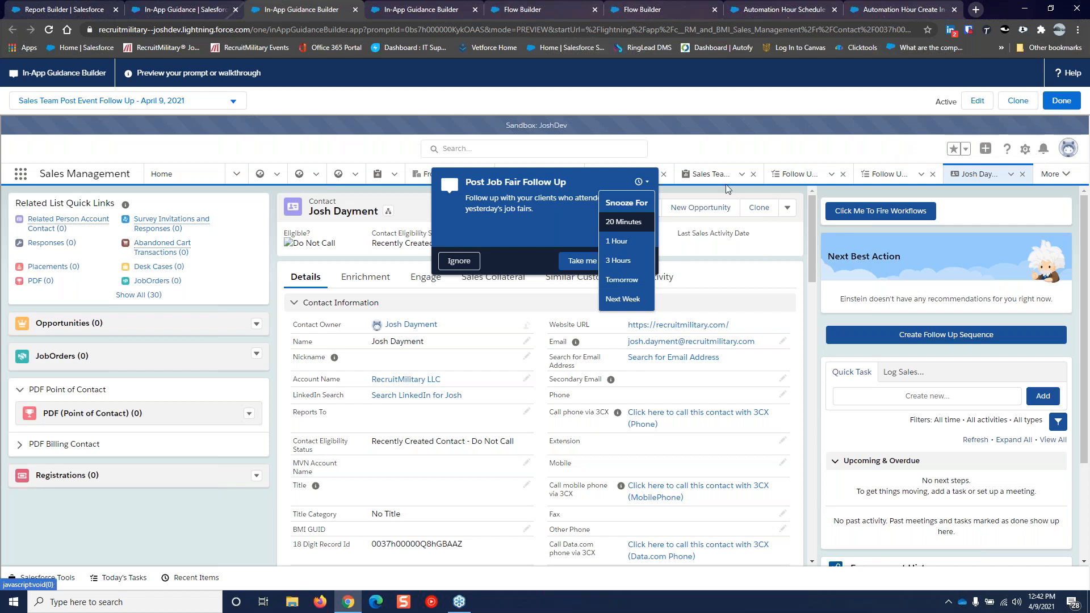
click(566, 219)
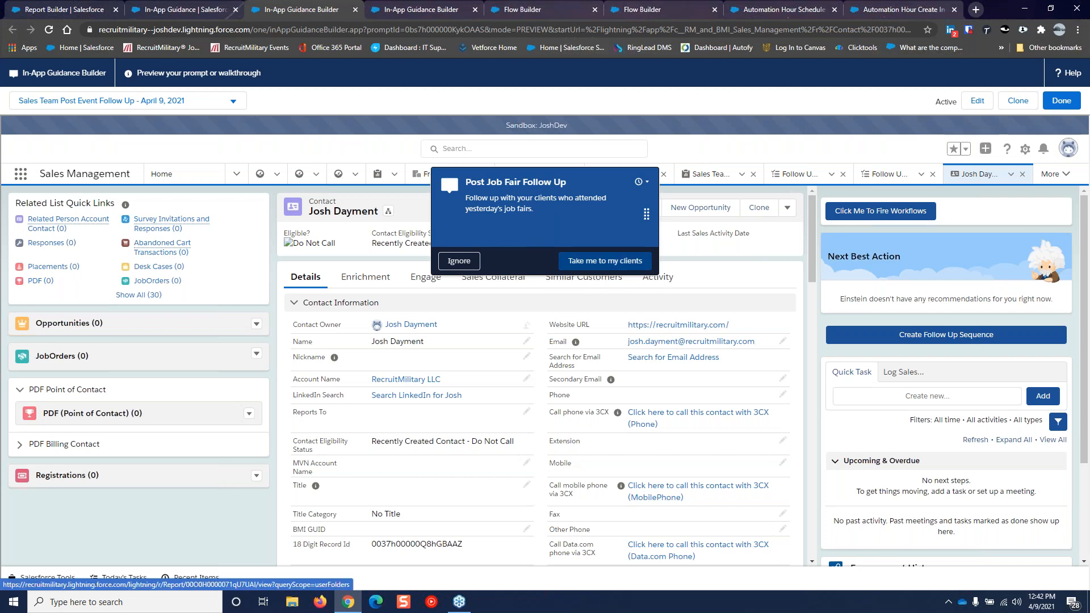
click(605, 260)
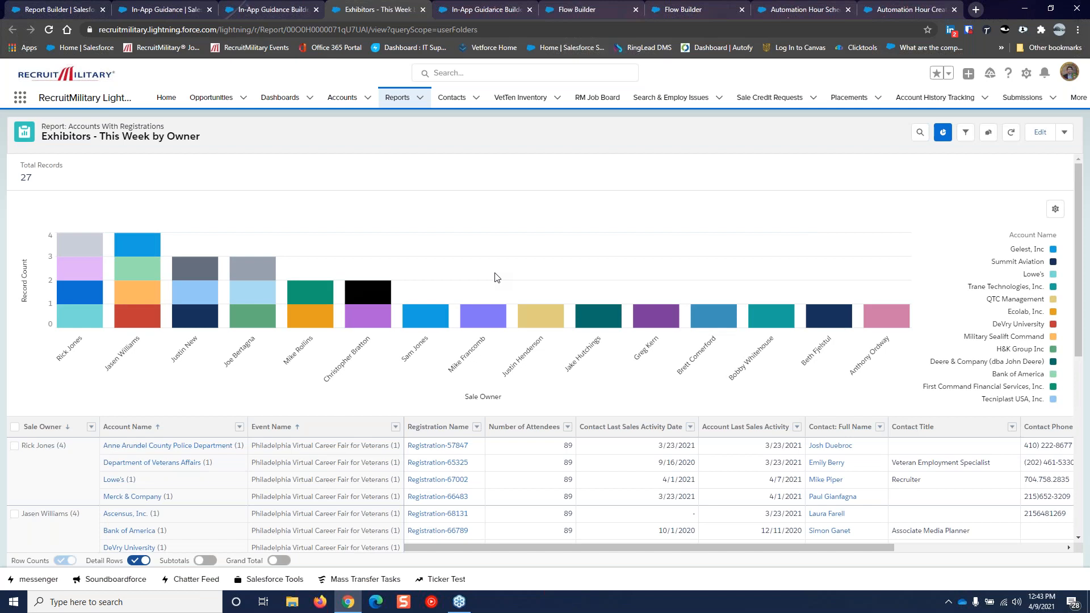
Return to the In-App Guidance Builder preview of the April 9, 2021 Sales Team prompt
click(289, 11)
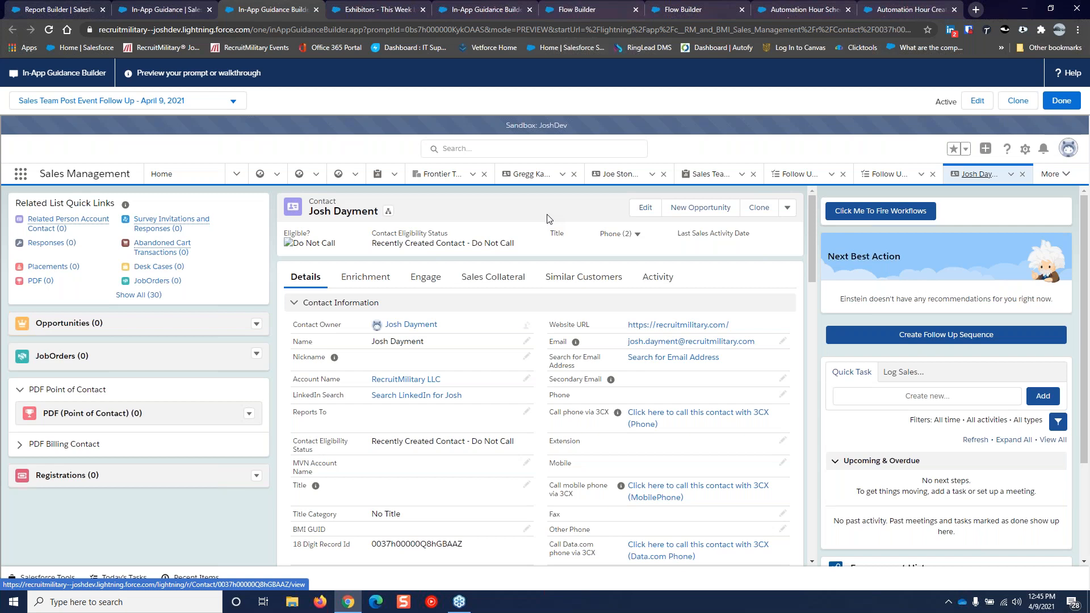
click(499, 10)
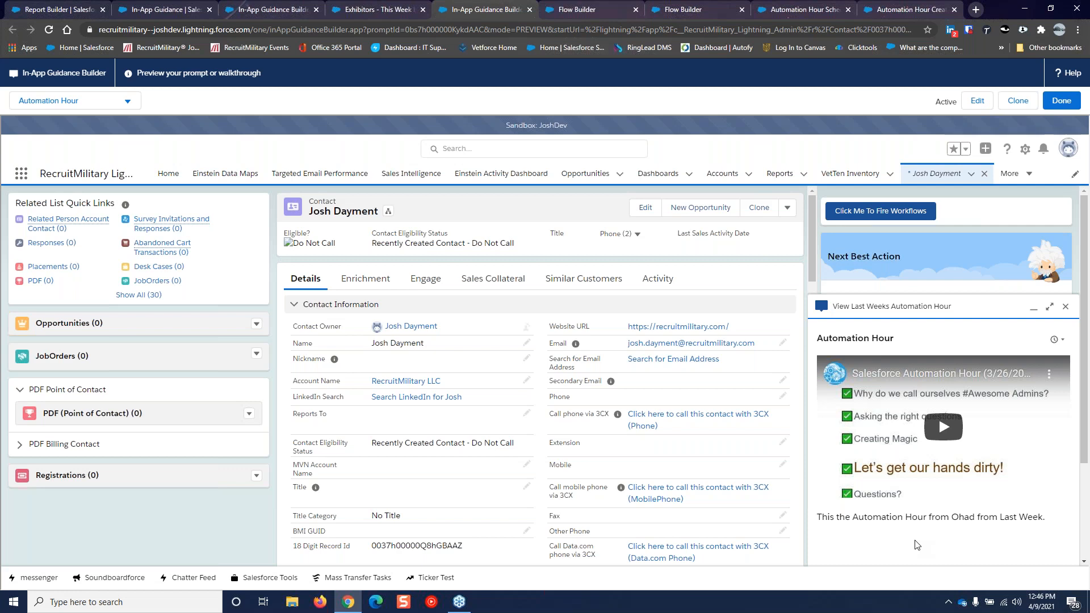
Open the Create In-App Guidance flow's Message Input Screen for editing, glancing at the New Prompts Report
click(576, 9)
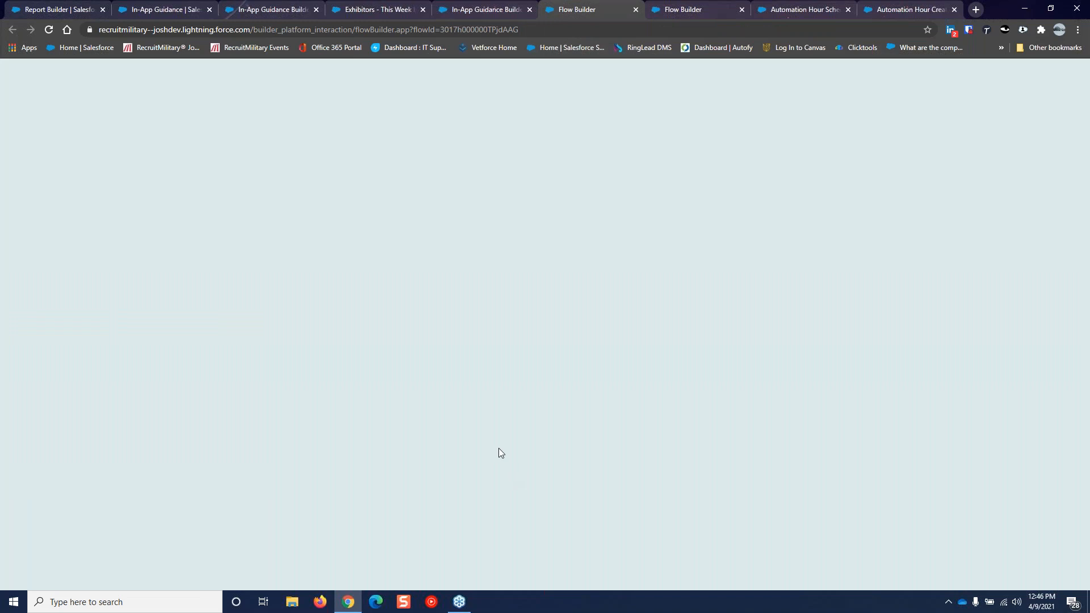
click(429, 300)
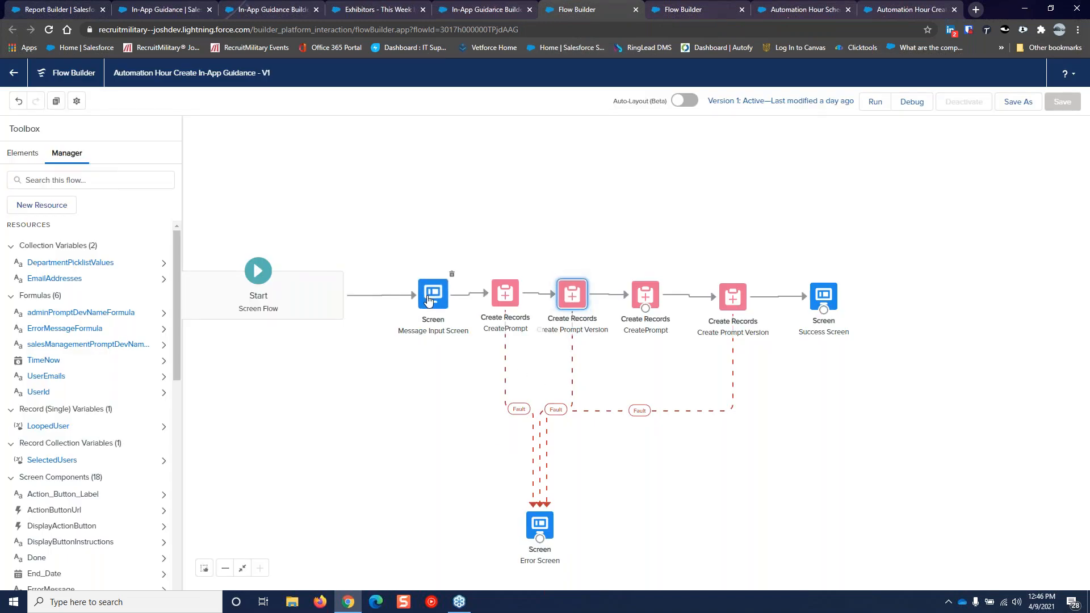
double_click(428, 299)
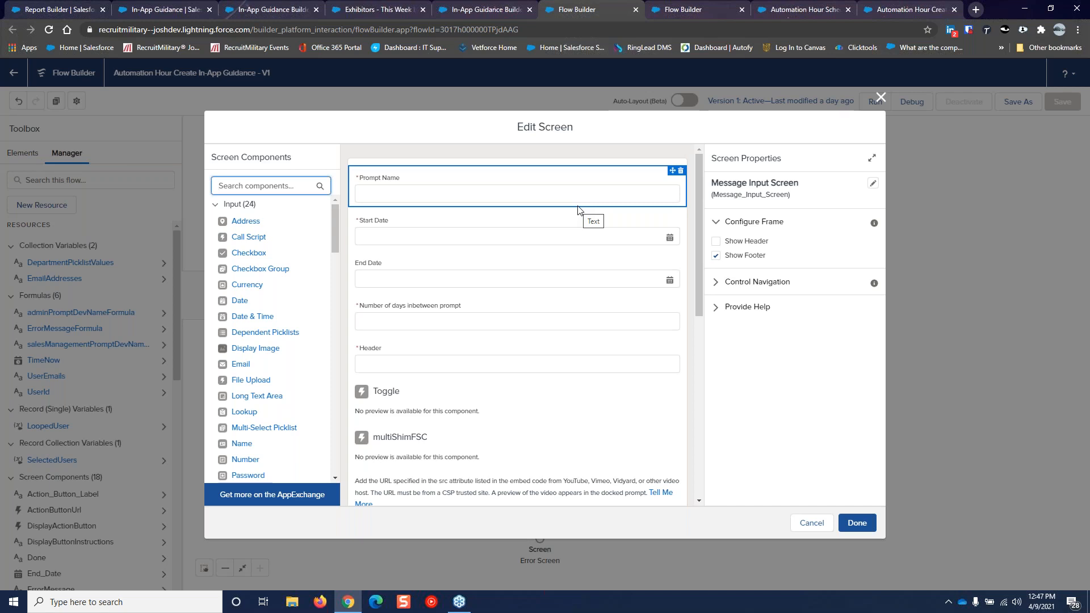
click(41, 9)
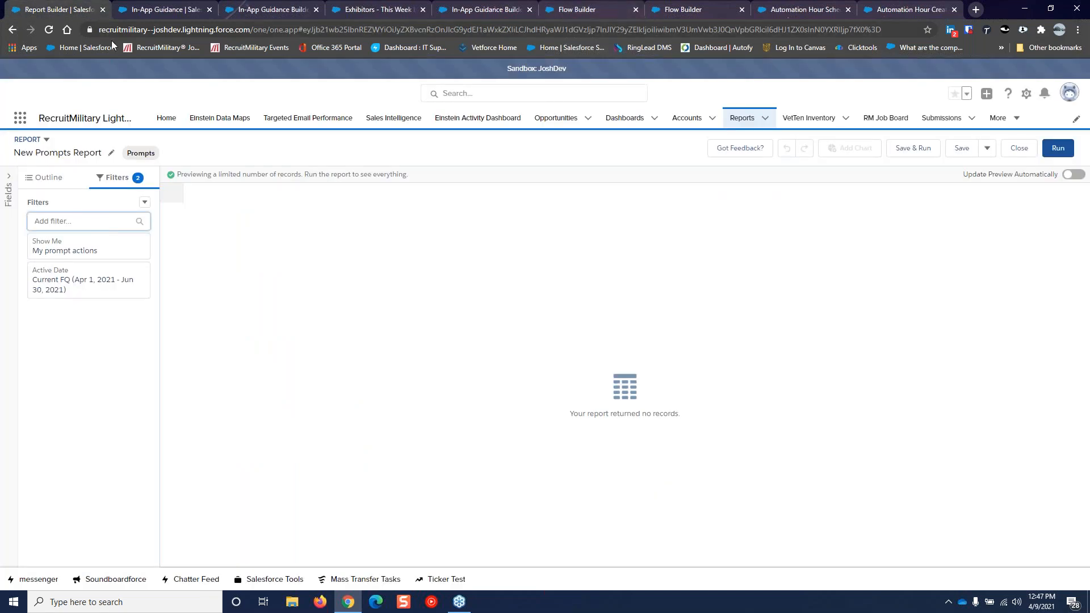
click(585, 9)
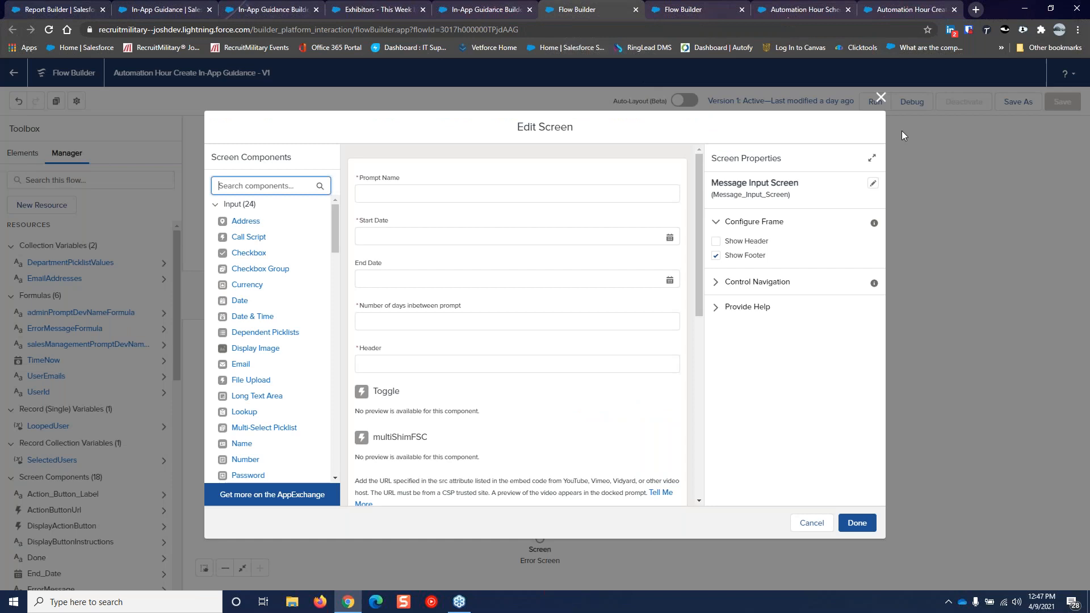
Run the flow and tab through its form until Prompt Name, Start Date and Header show required errors
click(880, 97)
click(875, 101)
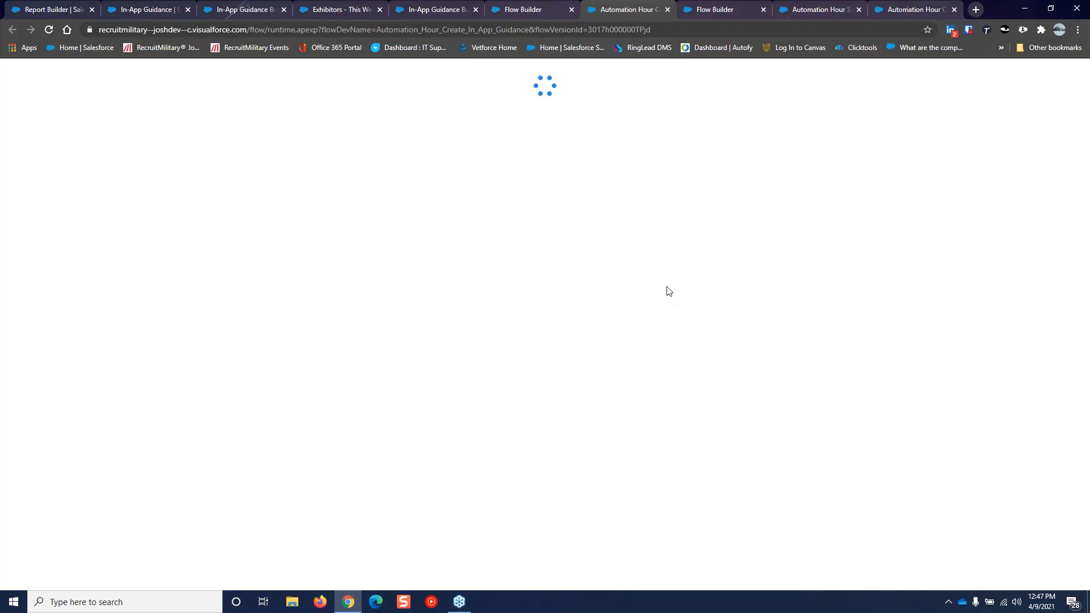
click(190, 88)
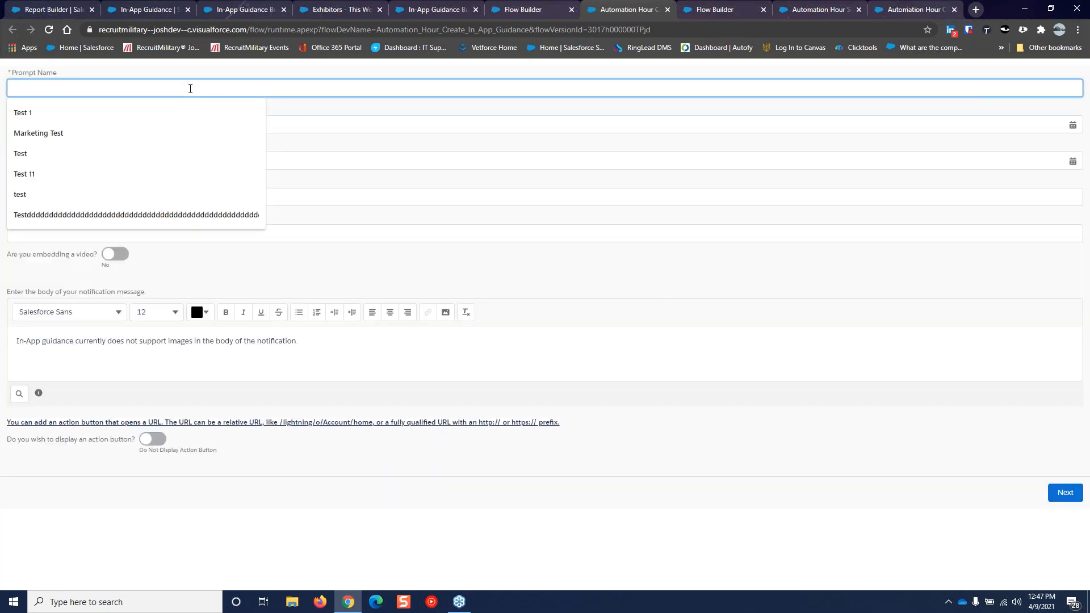
key(Tab)
key(Tab)
key(Tab)
key(Tab)
key(Tab)
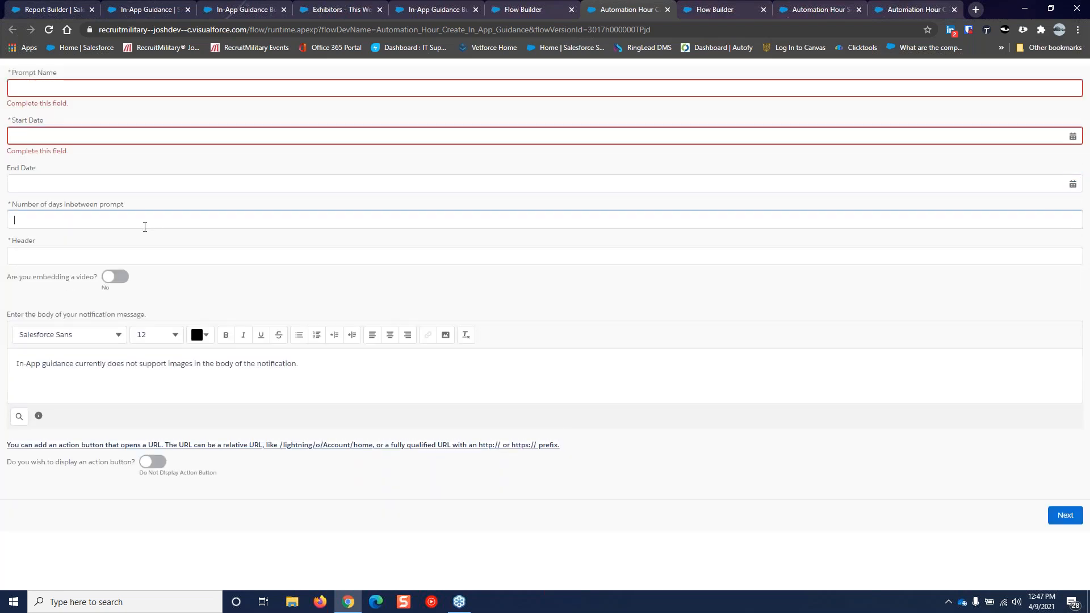
key(Tab)
key(Tab)
key(Tab)
key(Tab)
key(Tab)
key(Tab)
key(Tab)
key(Tab)
key(Tab)
key(Tab)
key(Tab)
key(Tab)
key(Tab)
key(Tab)
key(Tab)
key(Tab)
key(Tab)
key(Tab)
key(Tab)
key(Tab)
key(Tab)
key(Tab)
key(Tab)
key(Tab)
key(Tab)
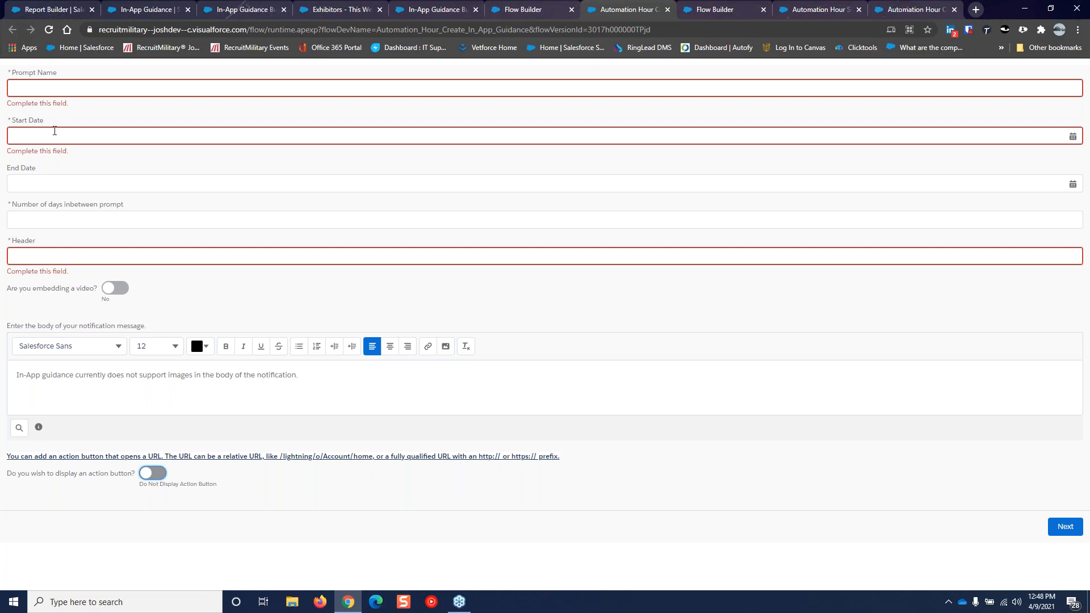
click(668, 10)
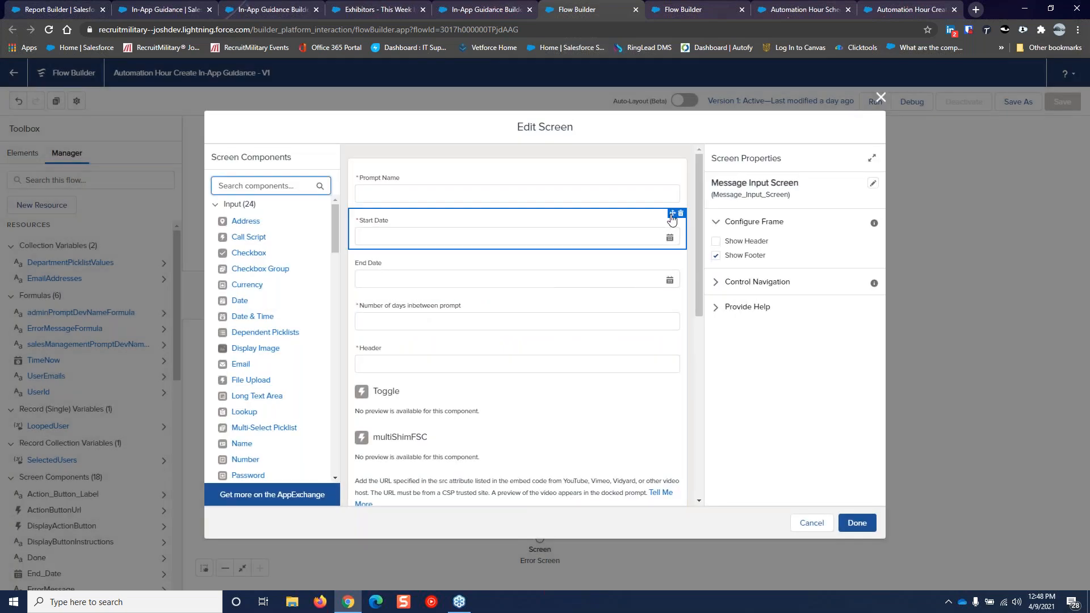
Drag Prompt Name below Start Date, then back above it at the top
drag(675, 186, 673, 197)
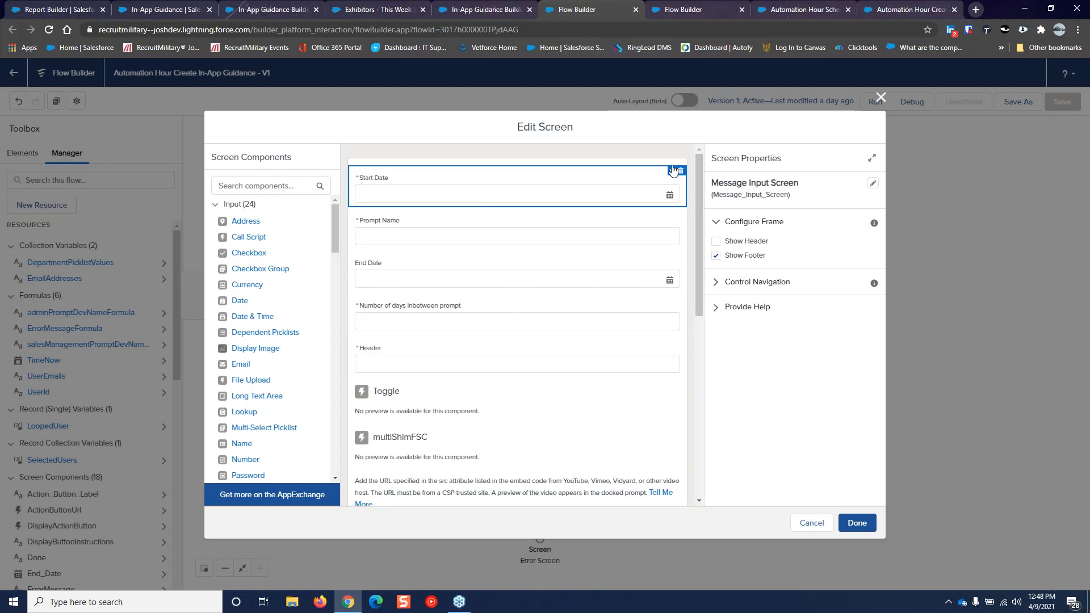
mouse_move(673, 171)
mouse_down()
mouse_move(662, 216)
mouse_move(671, 171)
mouse_up()
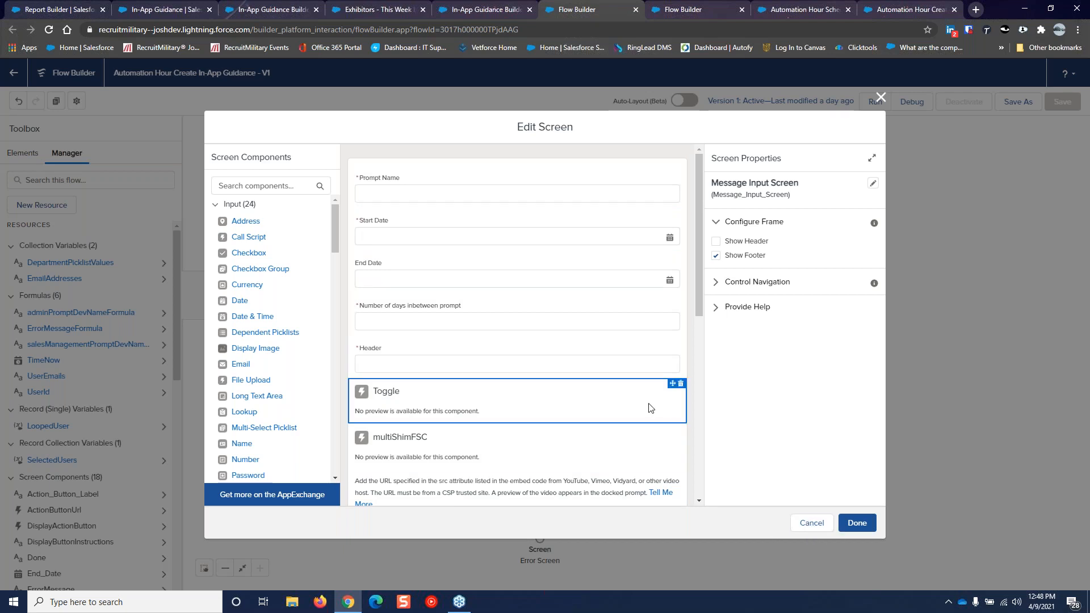
Cancel the Message Input Screen editor without saving changes
click(819, 525)
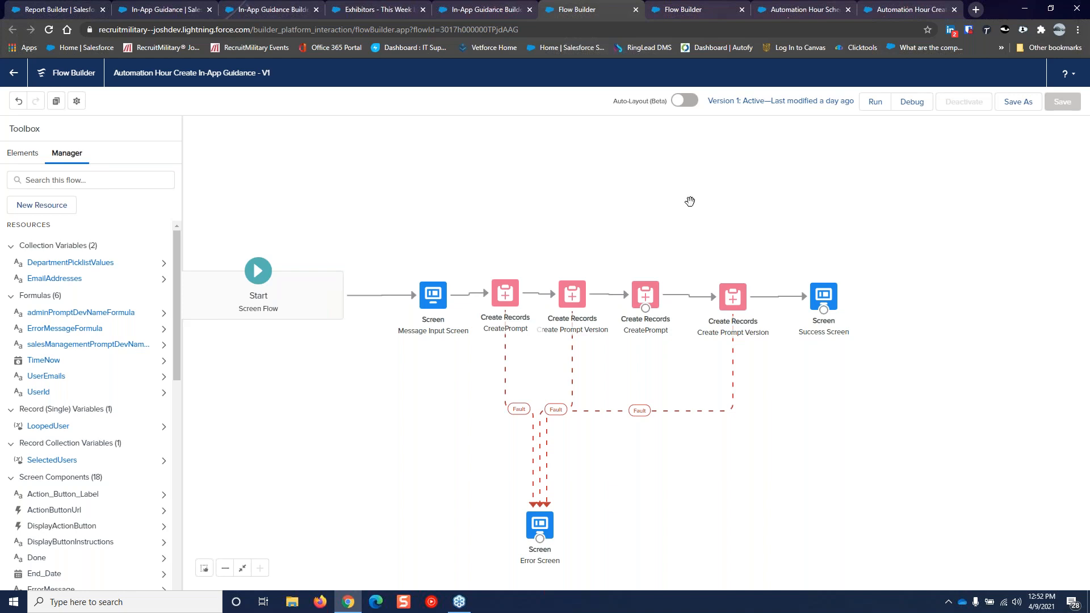
Switch to the New Prompts Report, filtered to My prompt actions and Current FQ, showing no records
click(64, 9)
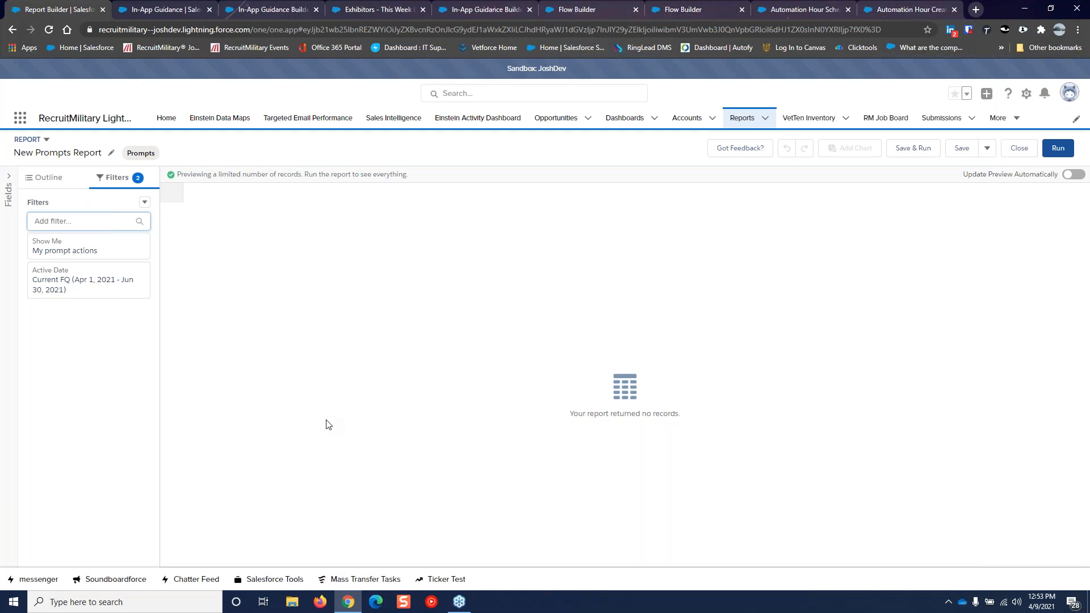
Launch Mass Transfer Tasks, pick a contact by name, and advance to Reassign WhoId on Task Object
click(364, 586)
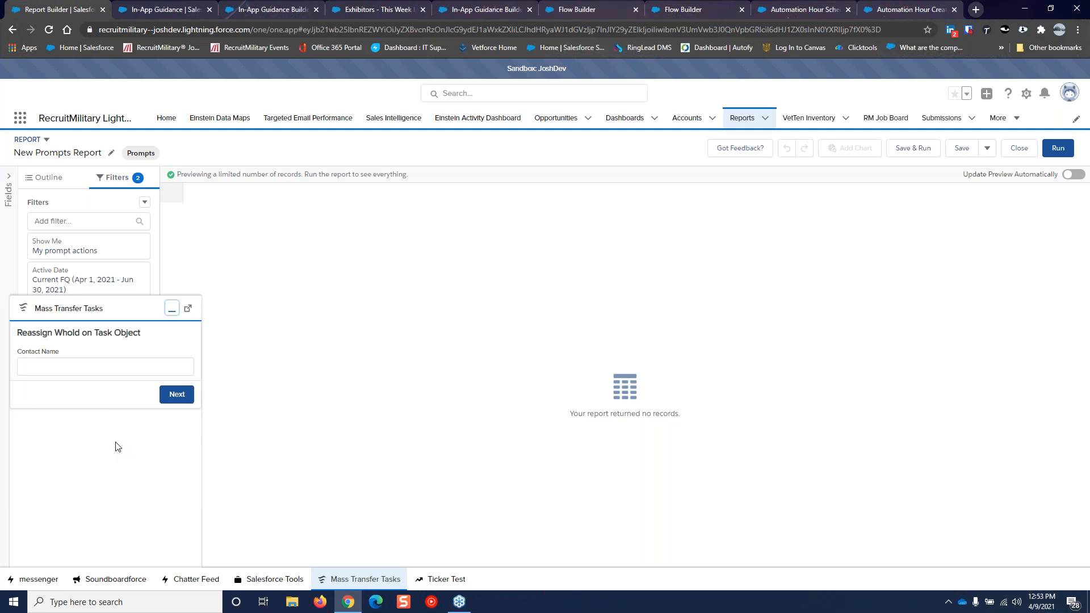
click(62, 369)
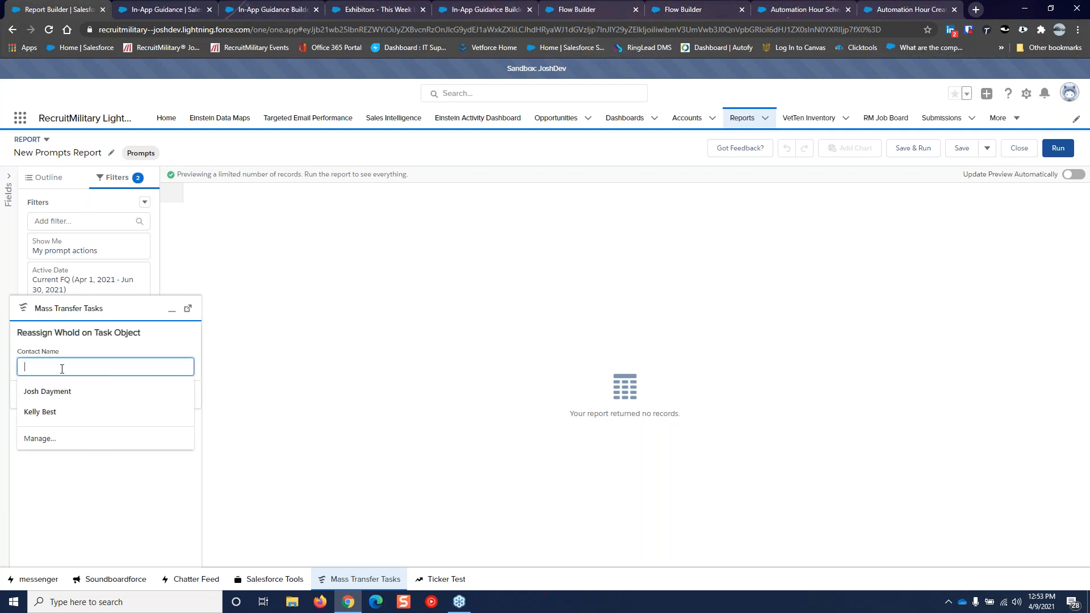
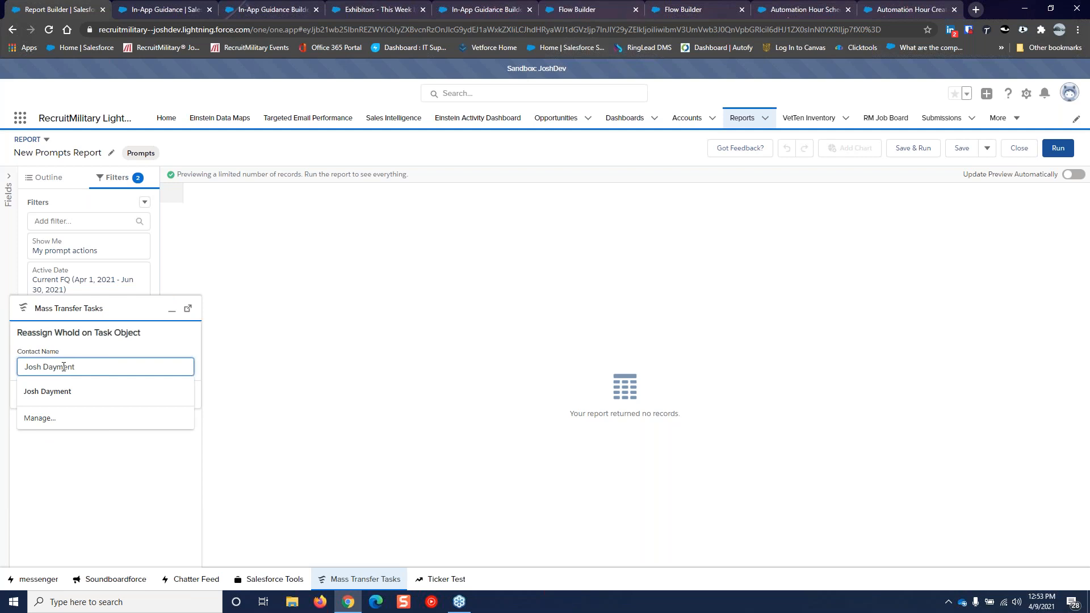
click(95, 352)
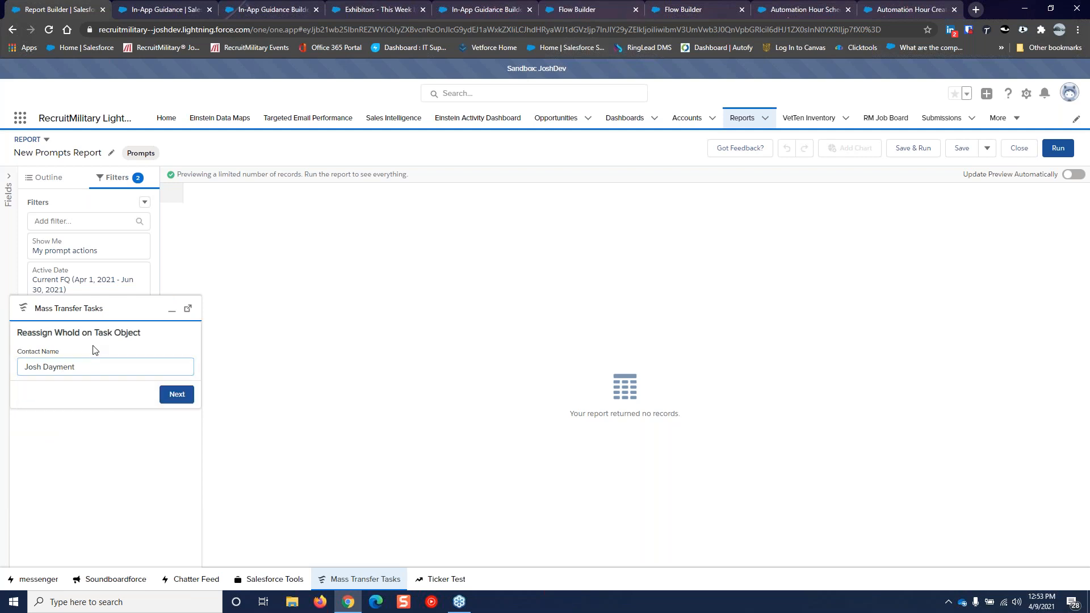
click(175, 396)
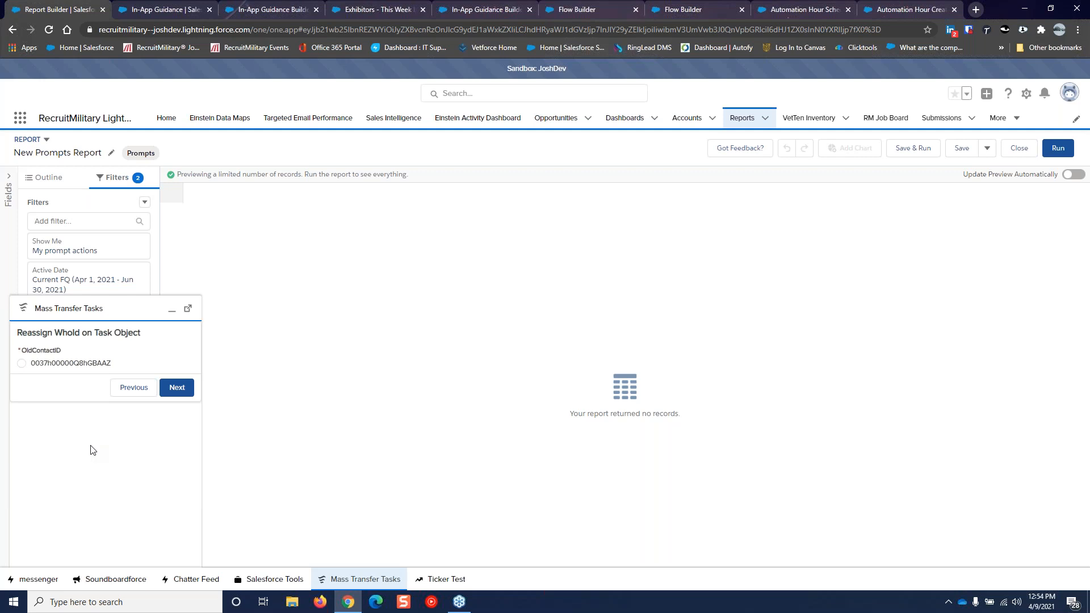
Browse the Salesforce Tools utility's help tiles, return to its first page, then minimize it
click(281, 578)
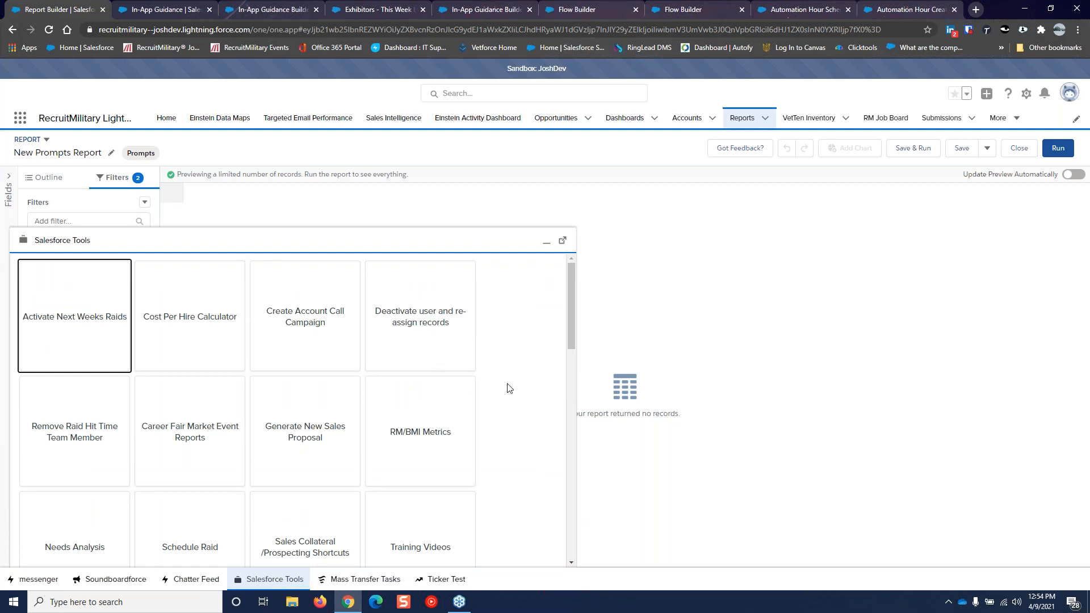
scroll(528, 389, down, 10)
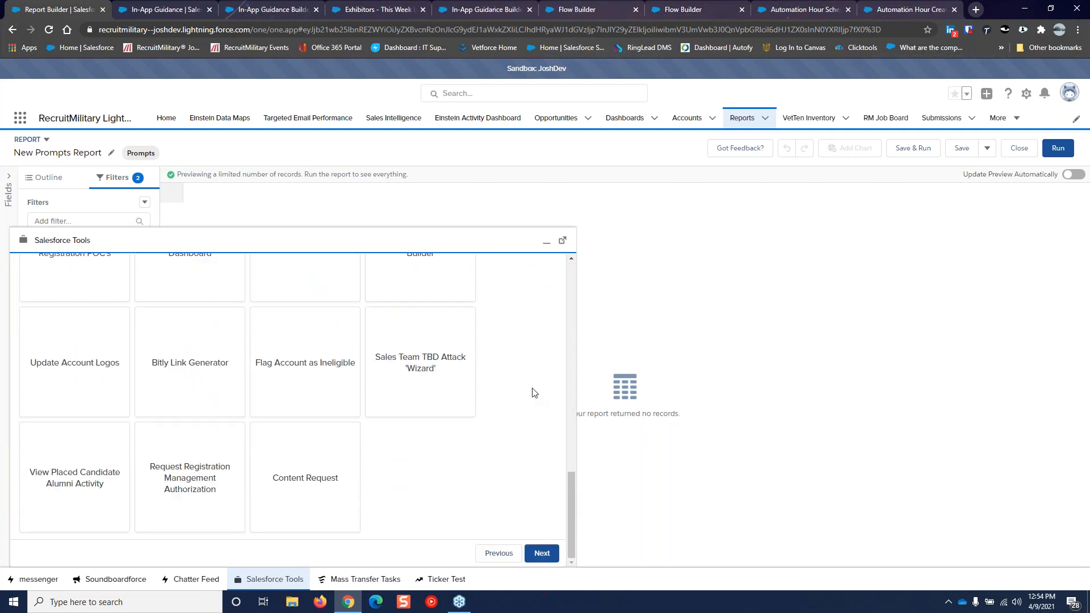
click(497, 553)
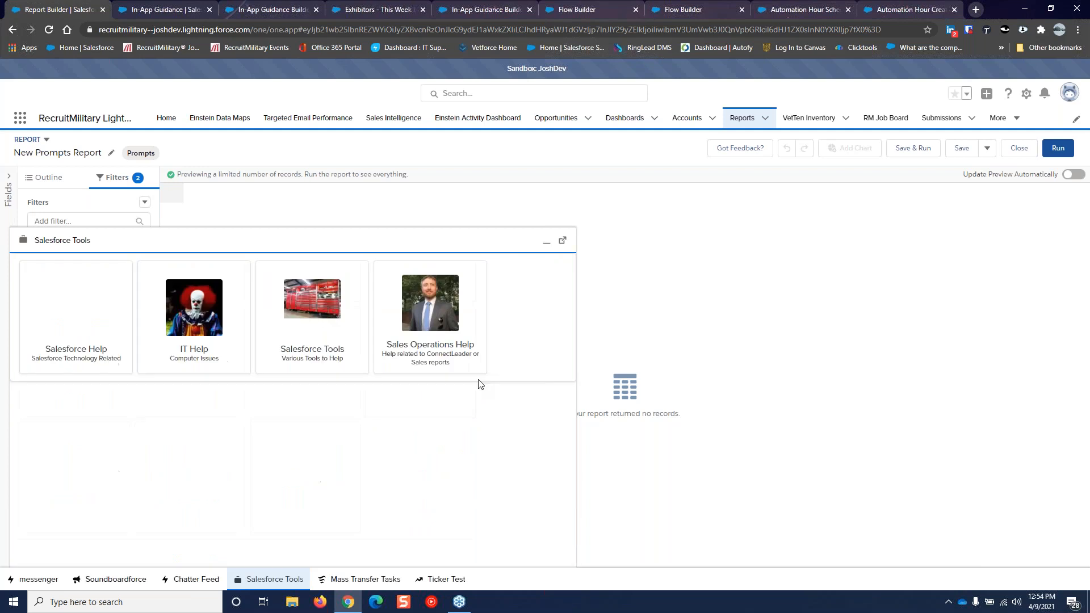
click(546, 241)
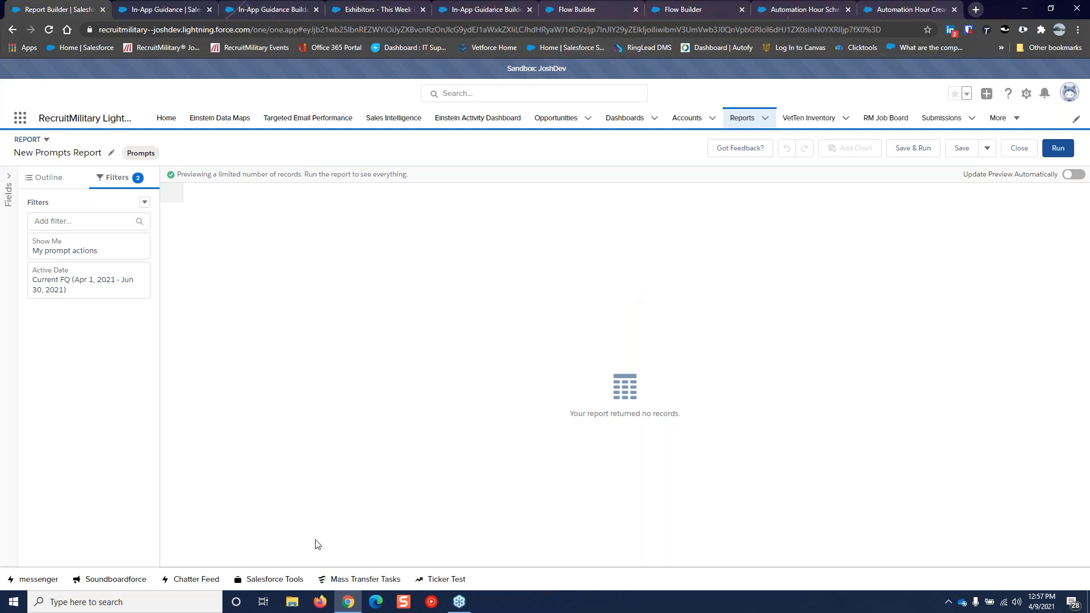
click(275, 579)
click(50, 330)
click(483, 340)
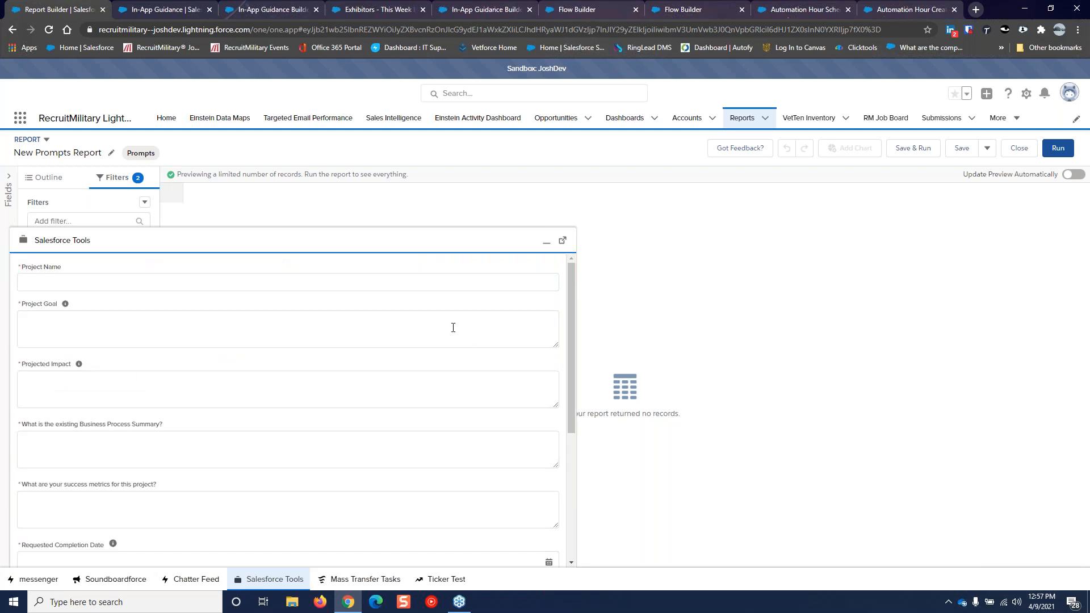
drag(571, 317, 574, 458)
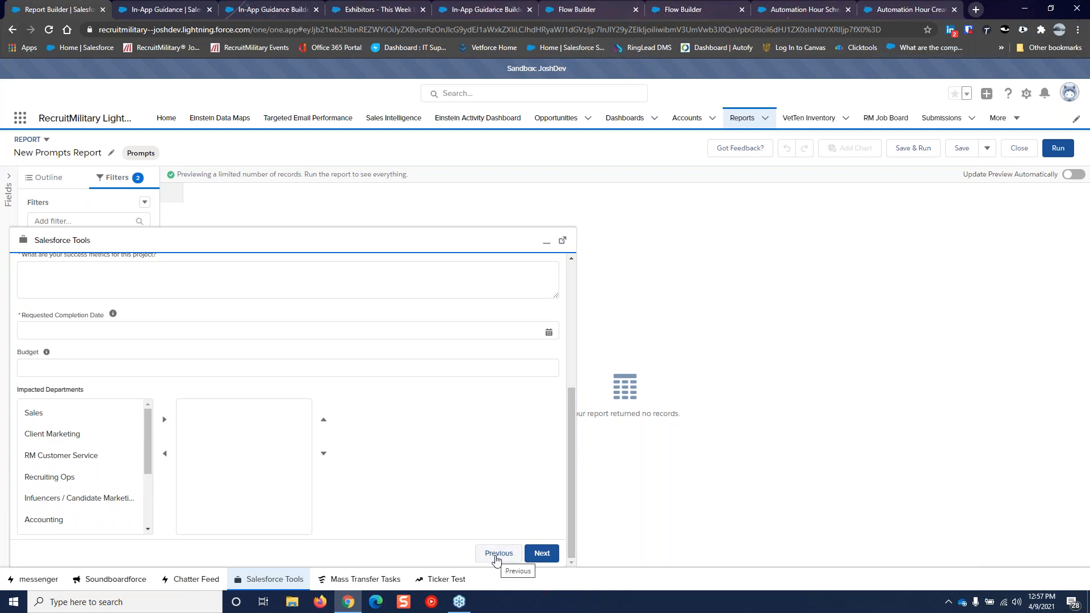
click(495, 553)
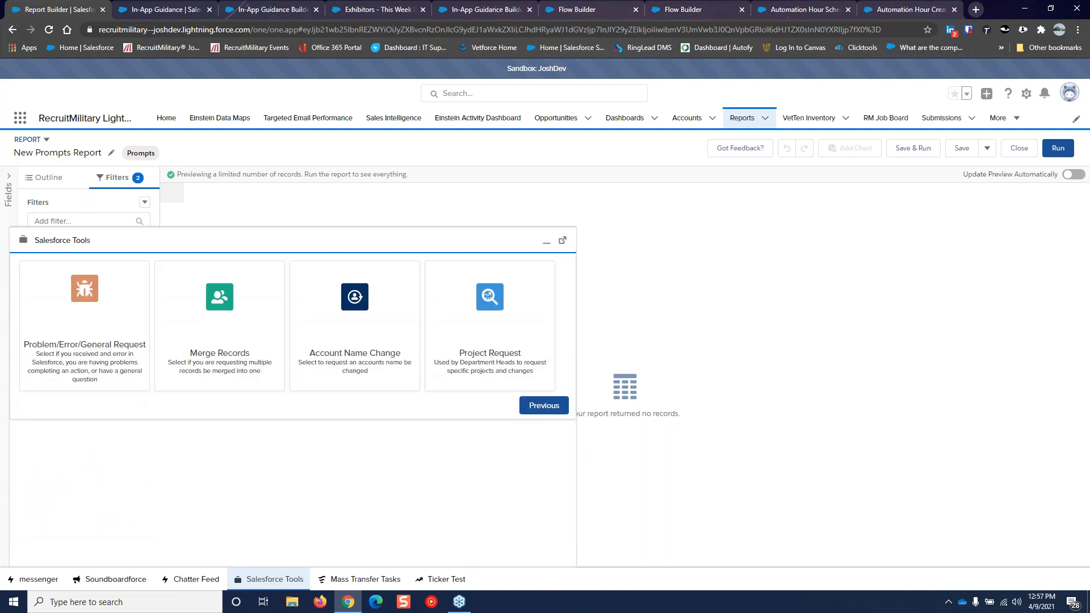
click(546, 406)
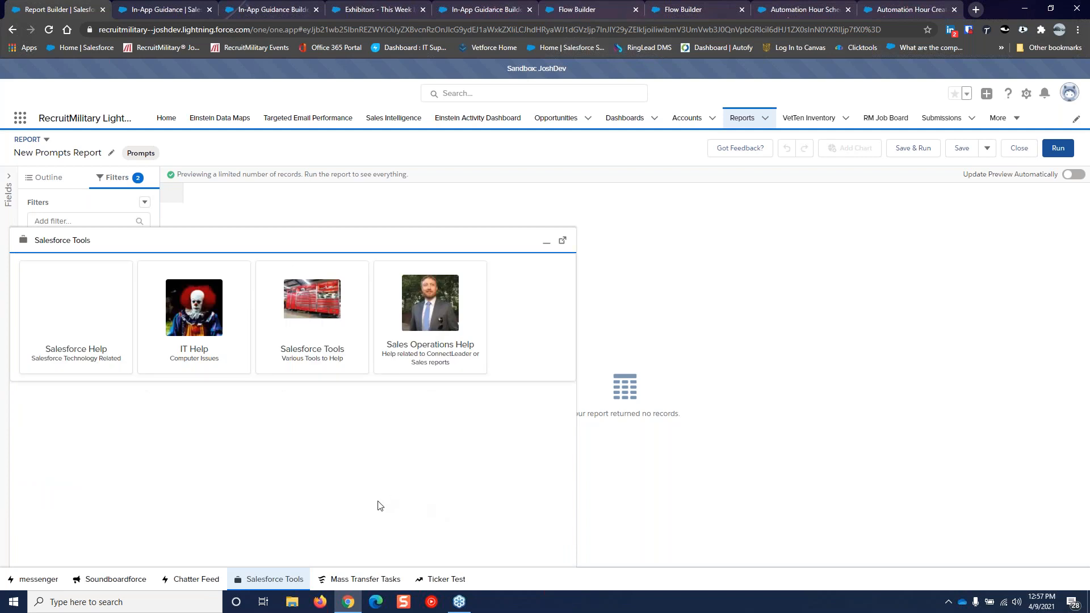
click(544, 244)
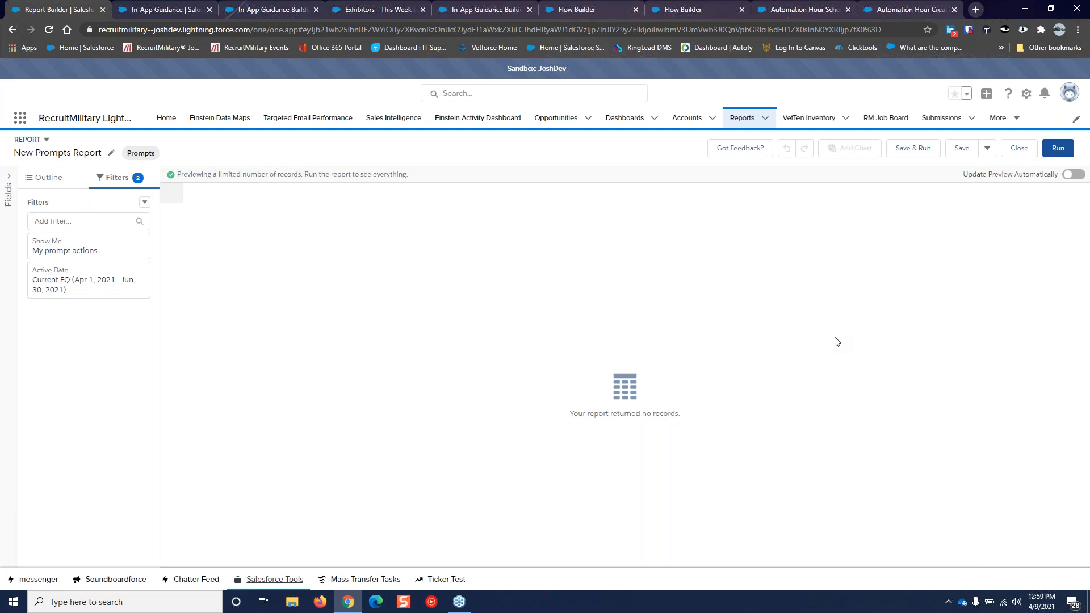
Switch to the 'Automation Hour Create In-App Guidance - V1' flow canvas in Flow Builder
click(600, 12)
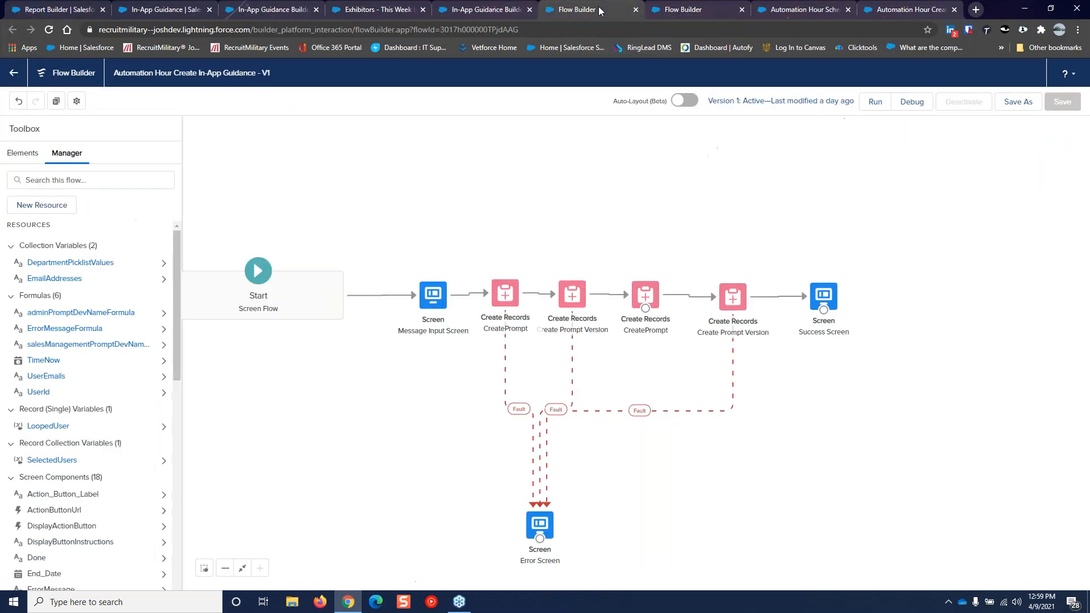
Open the Create In-App Guidance flow's debug page with its options and input variables
click(914, 103)
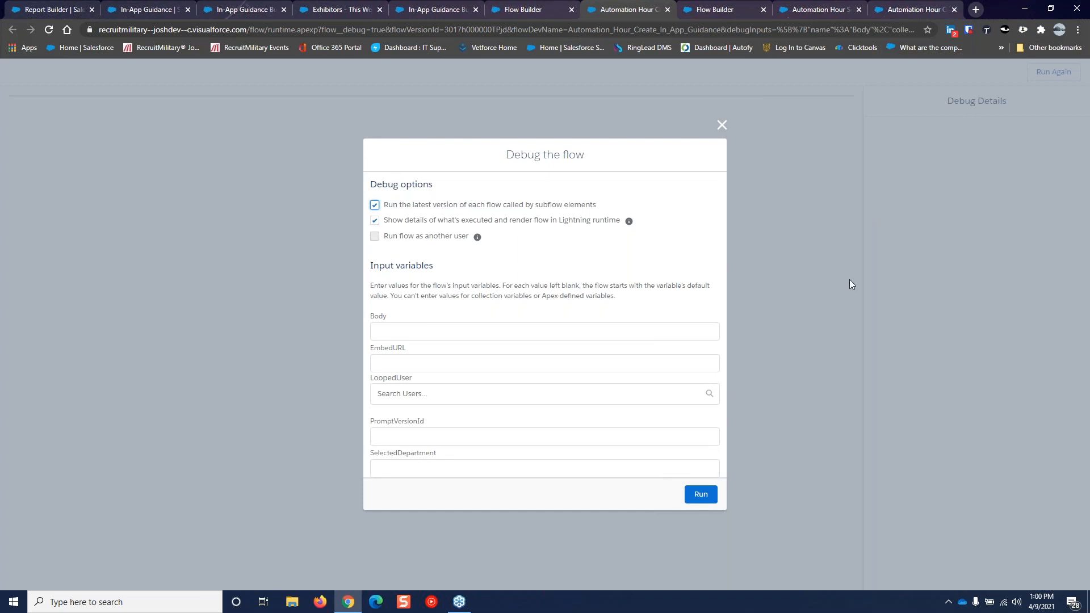
Start the debug run of the Create In-App Guidance flow to show its empty prompt form
click(699, 494)
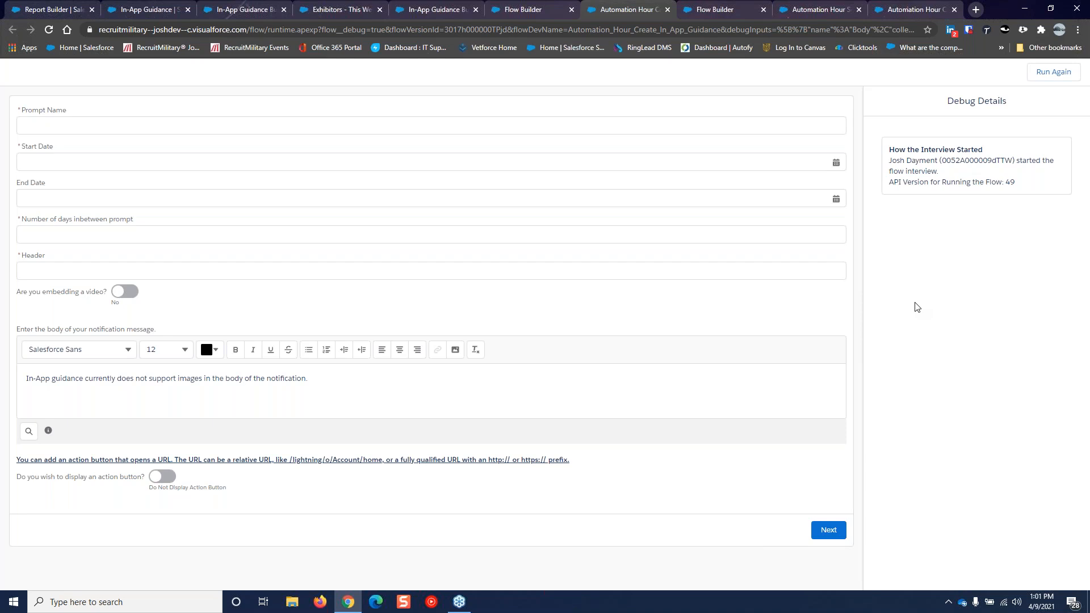
key(ctrl+f)
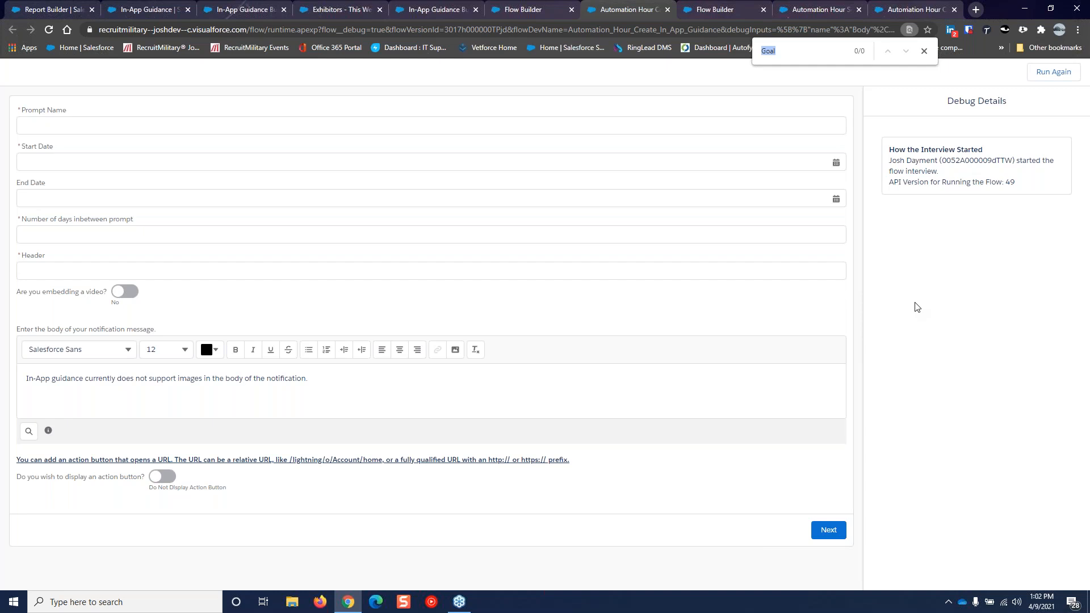
click(924, 51)
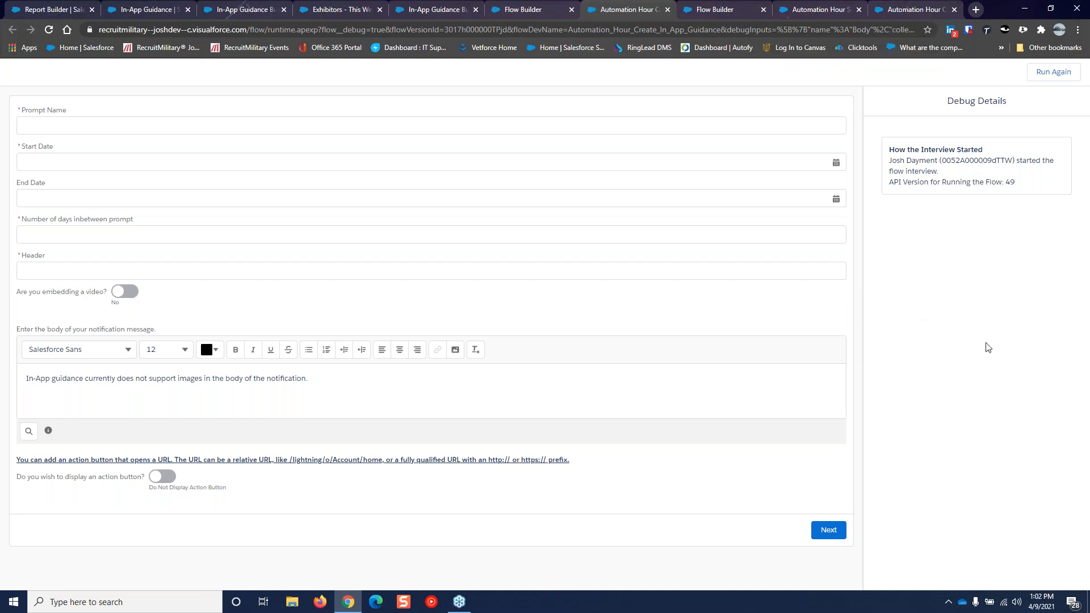